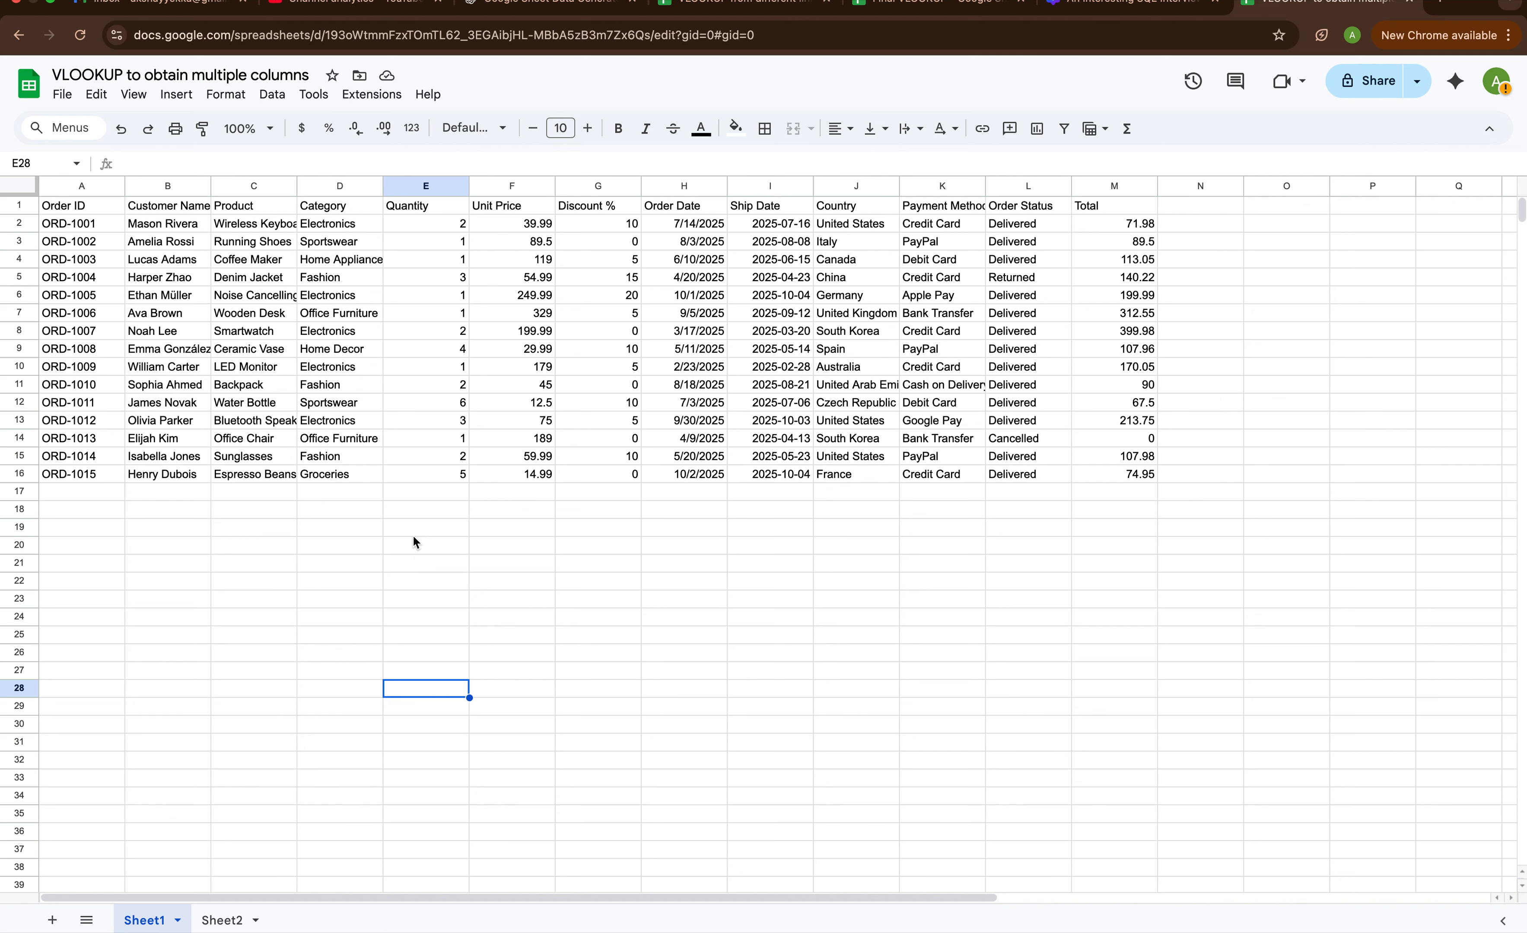
Review the column headers of the order table in Sheet1, from Order ID through Unit Price.
{"action": "left_click", "coordinate": [85, 187]}
{"action": "left_click", "coordinate": [158, 212]}
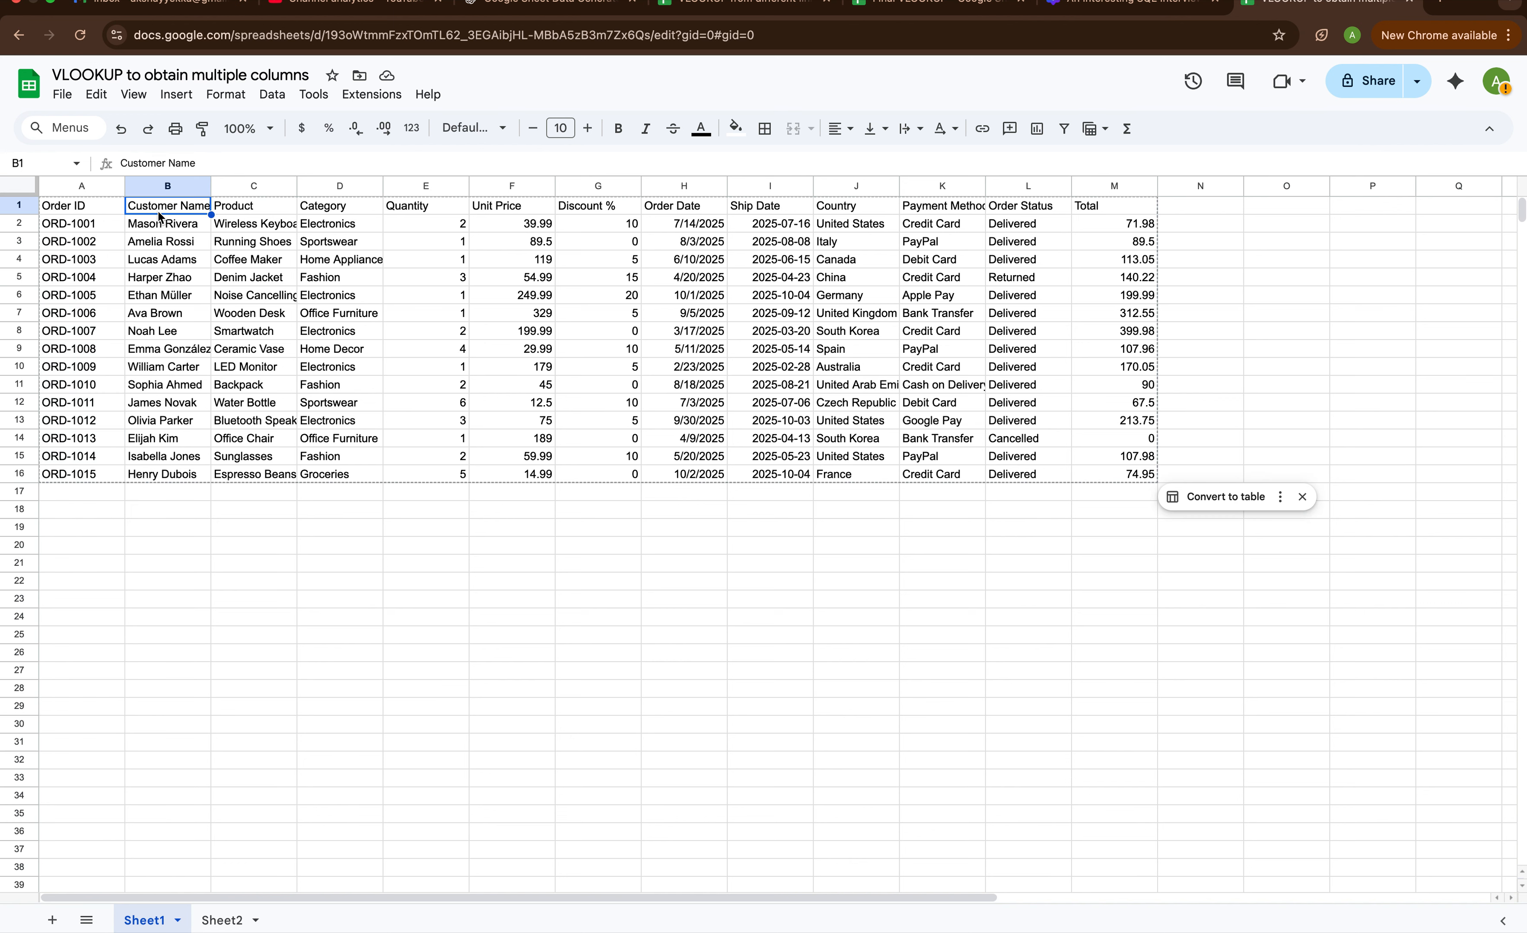
{"action": "left_click", "coordinate": [94, 201]}
{"action": "left_click", "coordinate": [162, 210]}
{"action": "left_click", "coordinate": [246, 209]}
{"action": "left_click", "coordinate": [326, 207]}
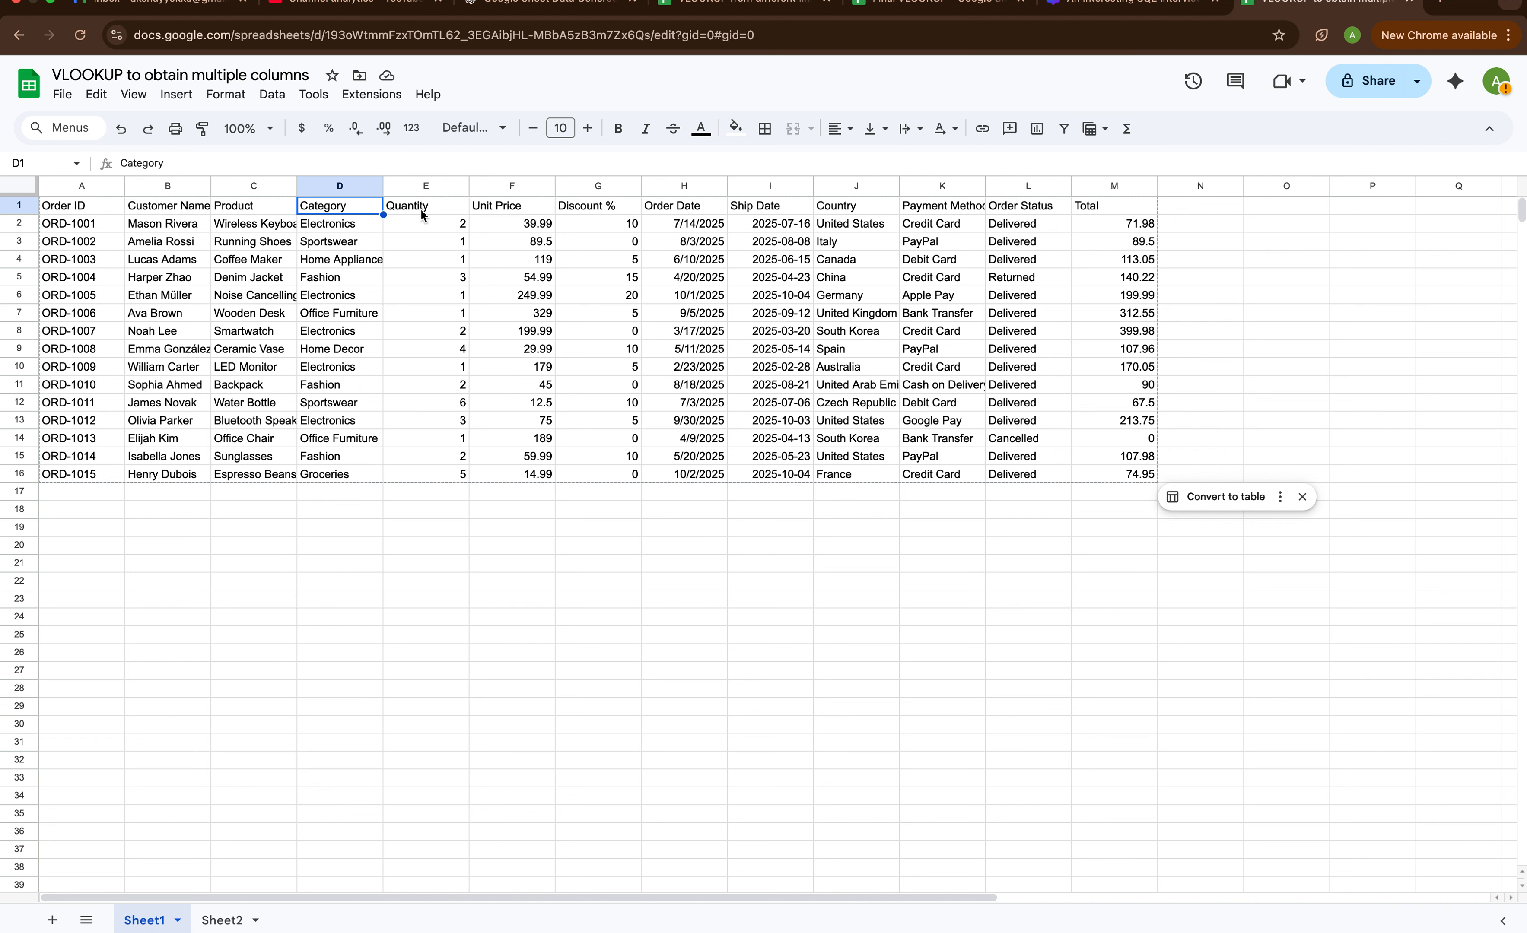
{"action": "left_click", "coordinate": [420, 208]}
{"action": "left_click", "coordinate": [504, 208]}
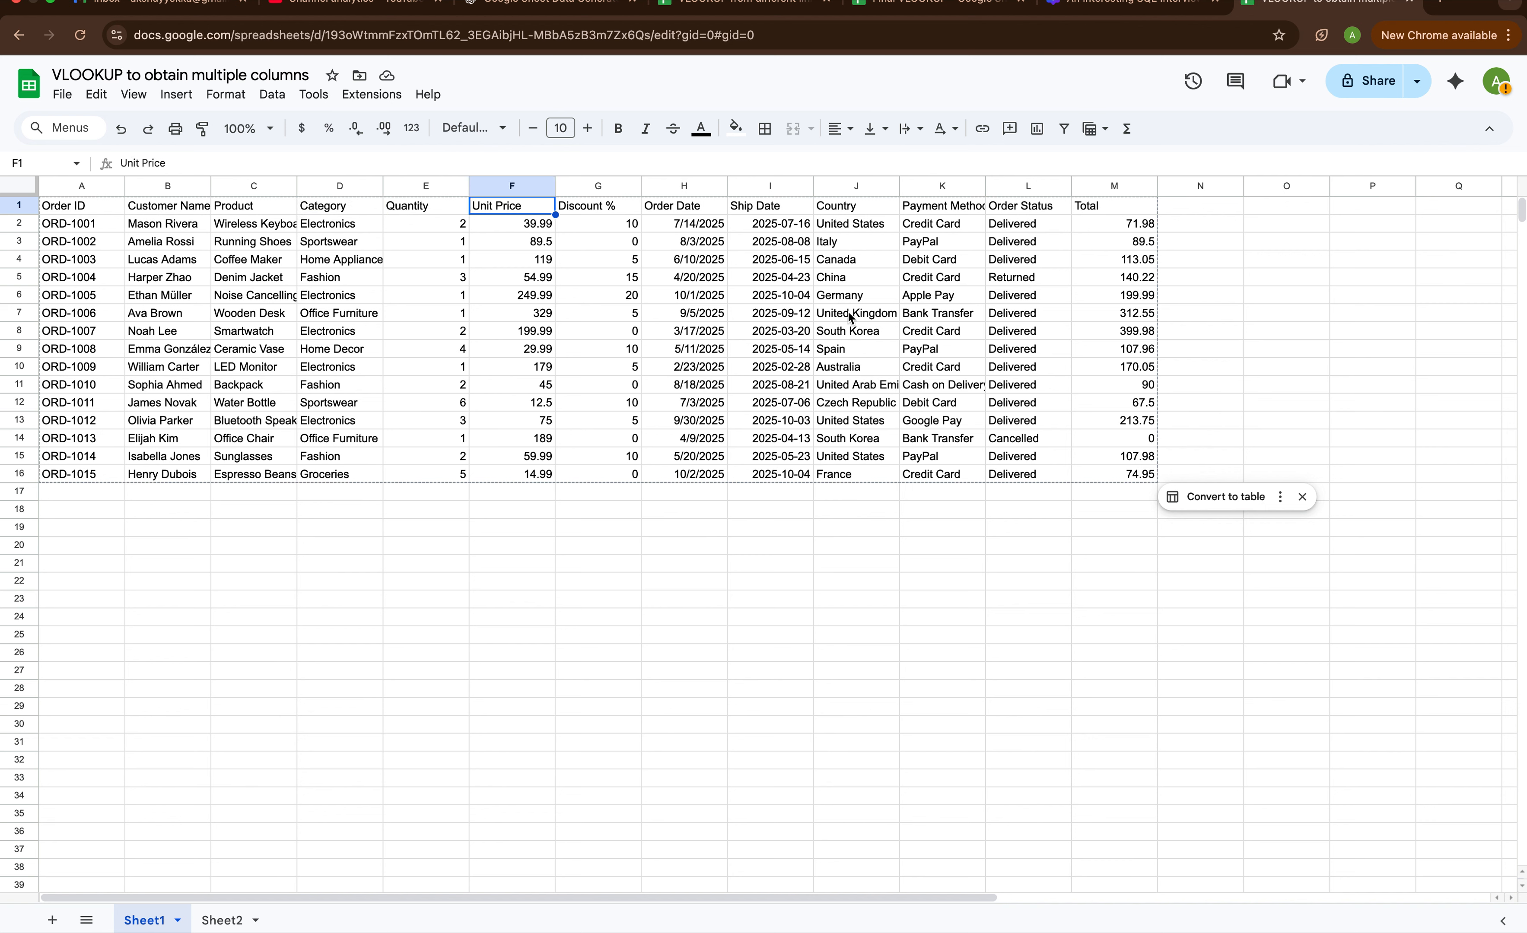
Switch to Sheet2 and examine the empty row 2 cells under Customer Name, Category, Unit Price, Order Date and Country.
{"action": "left_click", "coordinate": [229, 921]}
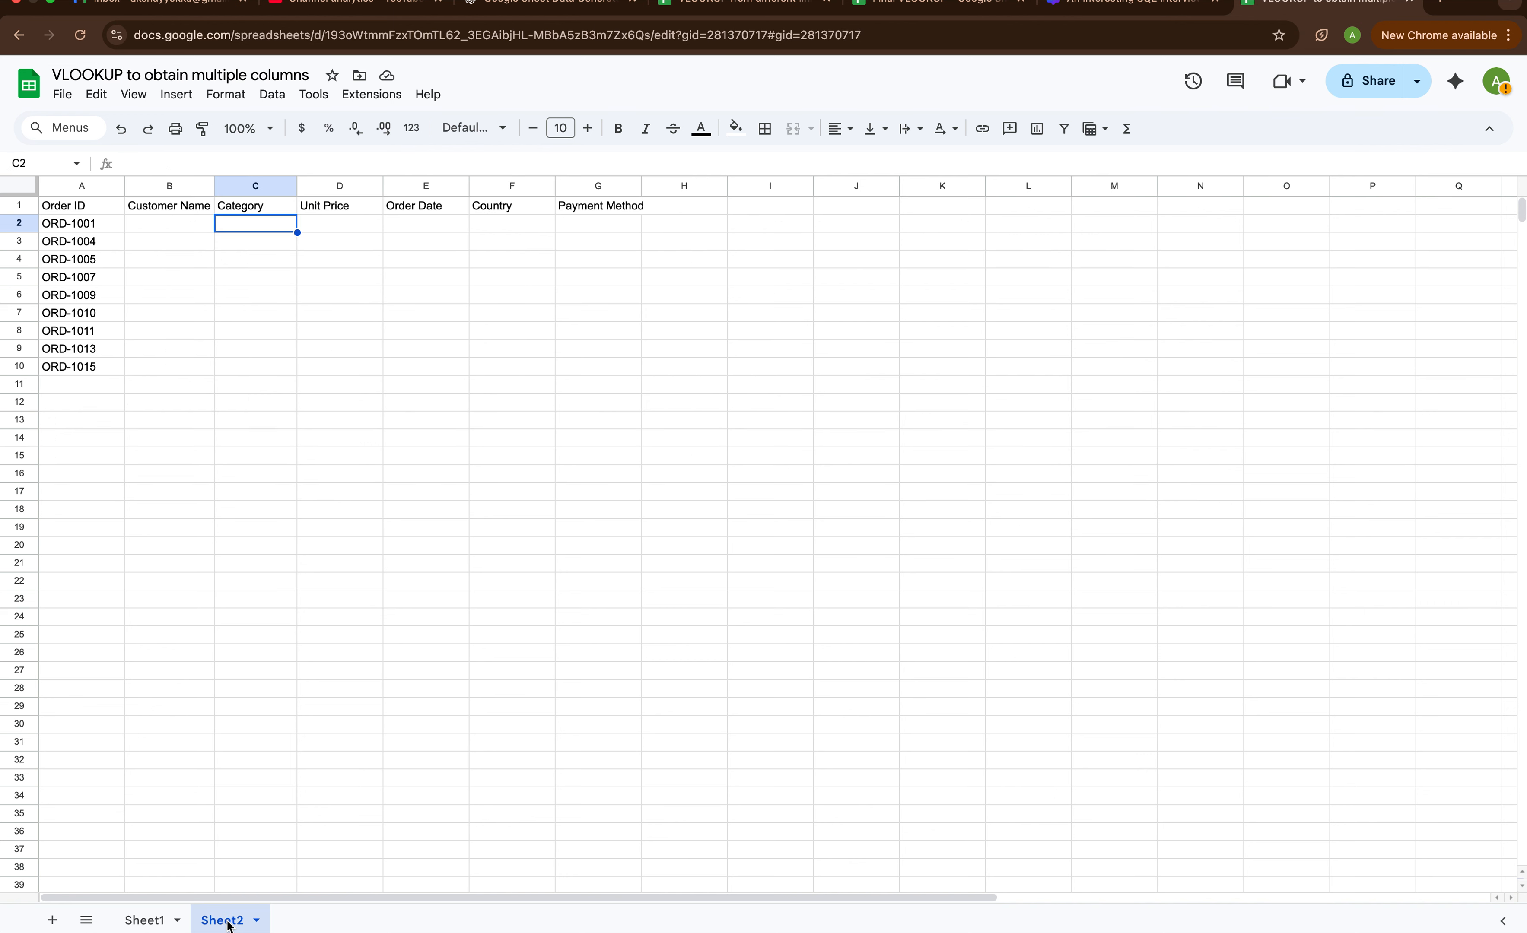
{"action": "left_click", "coordinate": [177, 226]}
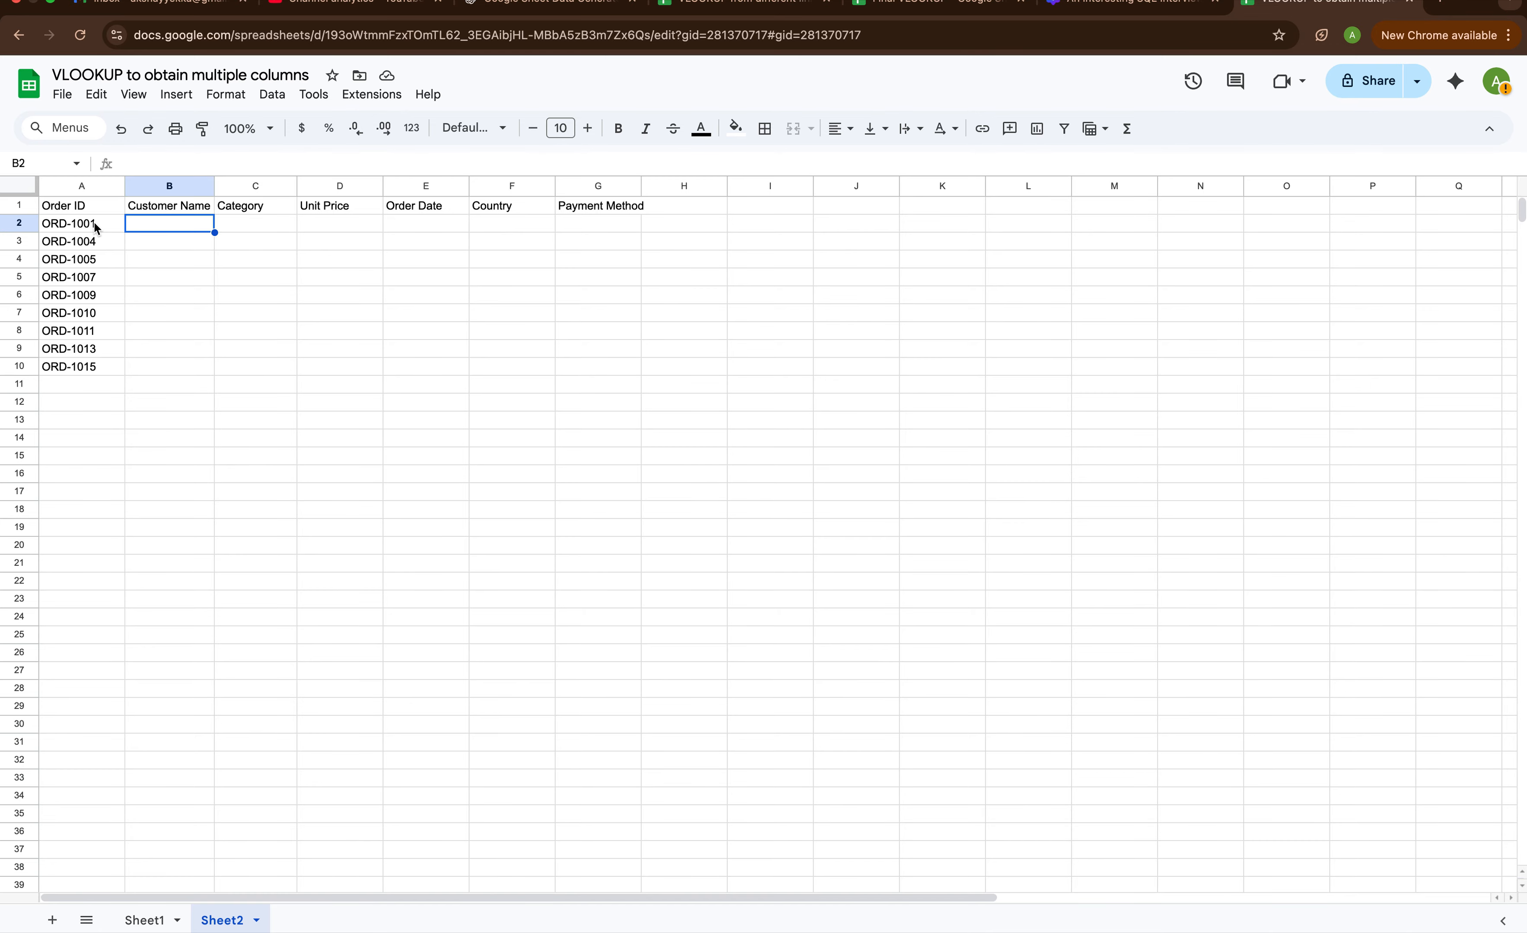
{"action": "left_click", "coordinate": [246, 225]}
{"action": "left_click", "coordinate": [331, 227]}
{"action": "left_click", "coordinate": [410, 227]}
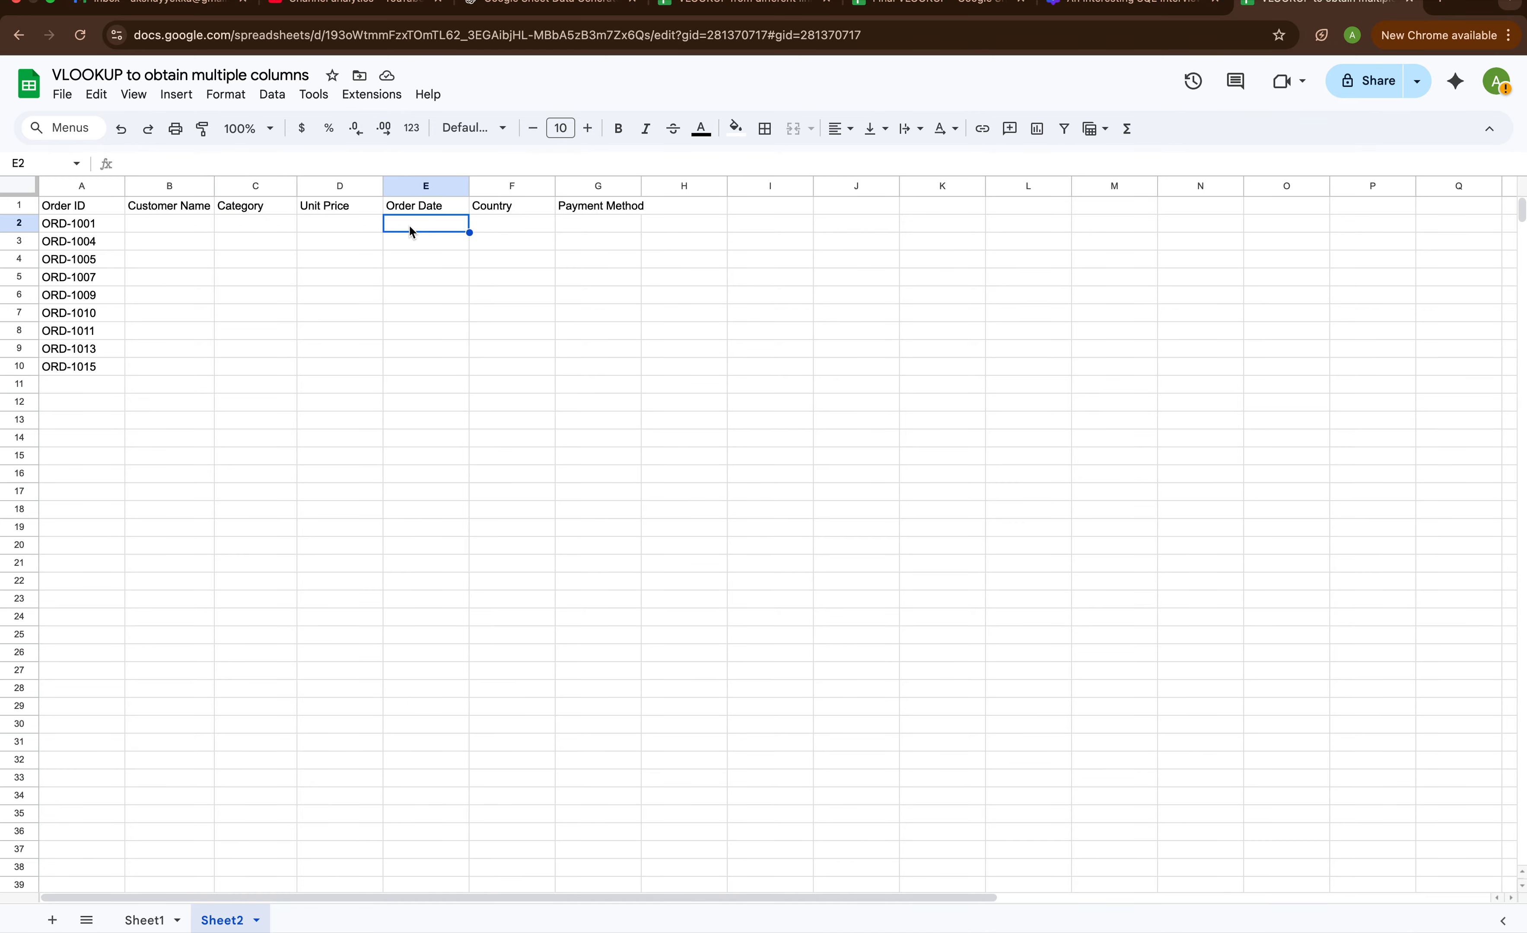
{"action": "left_click", "coordinate": [489, 228]}
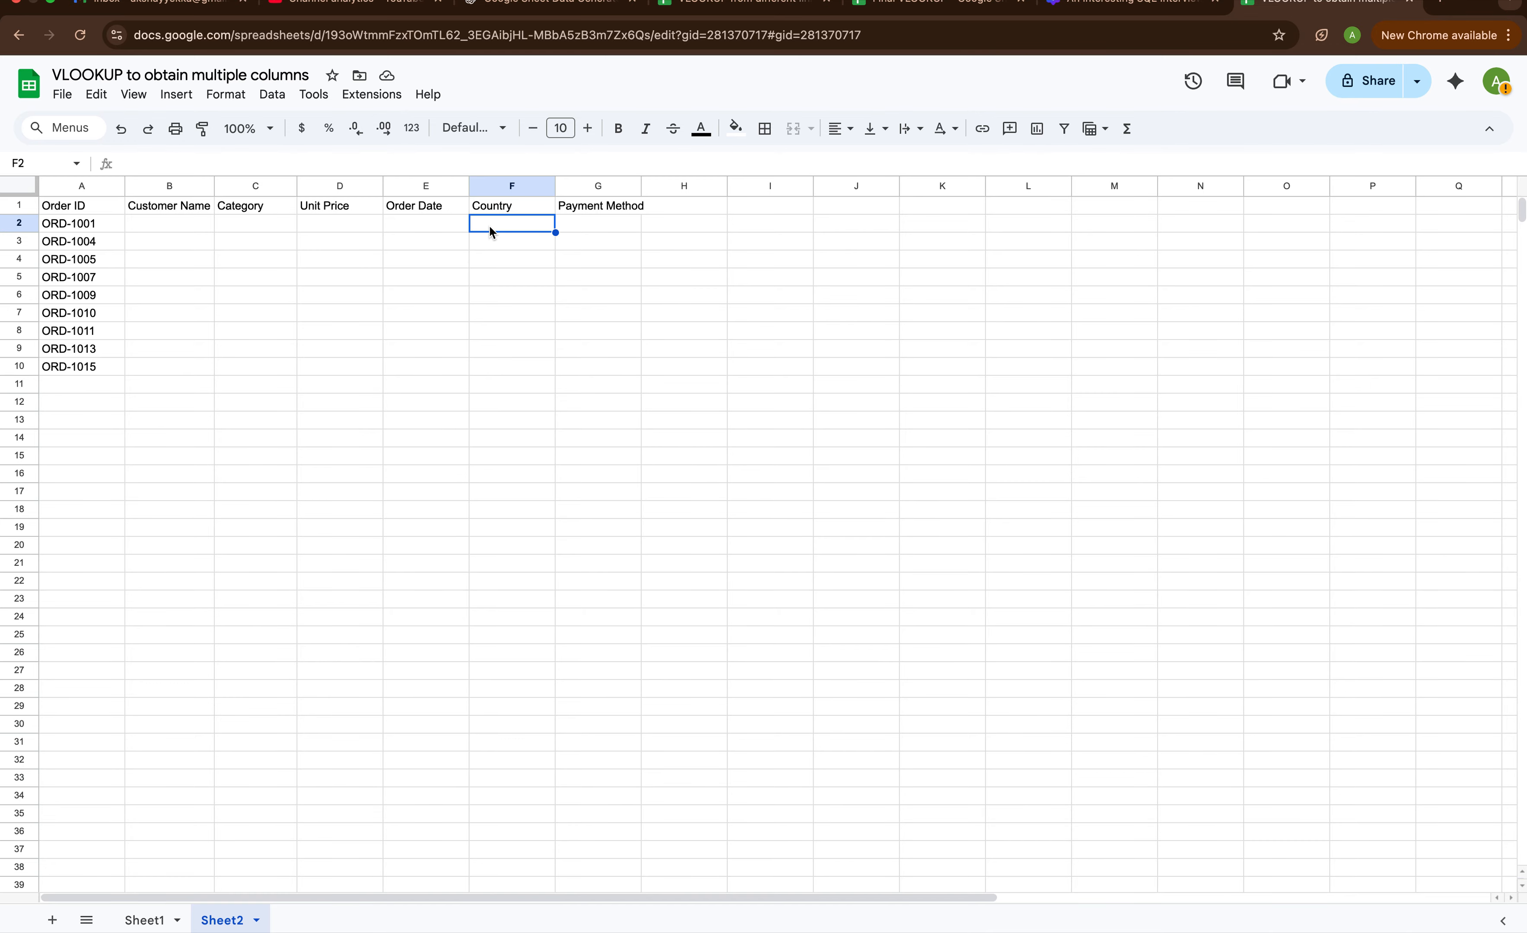
{"action": "left_click", "coordinate": [367, 301]}
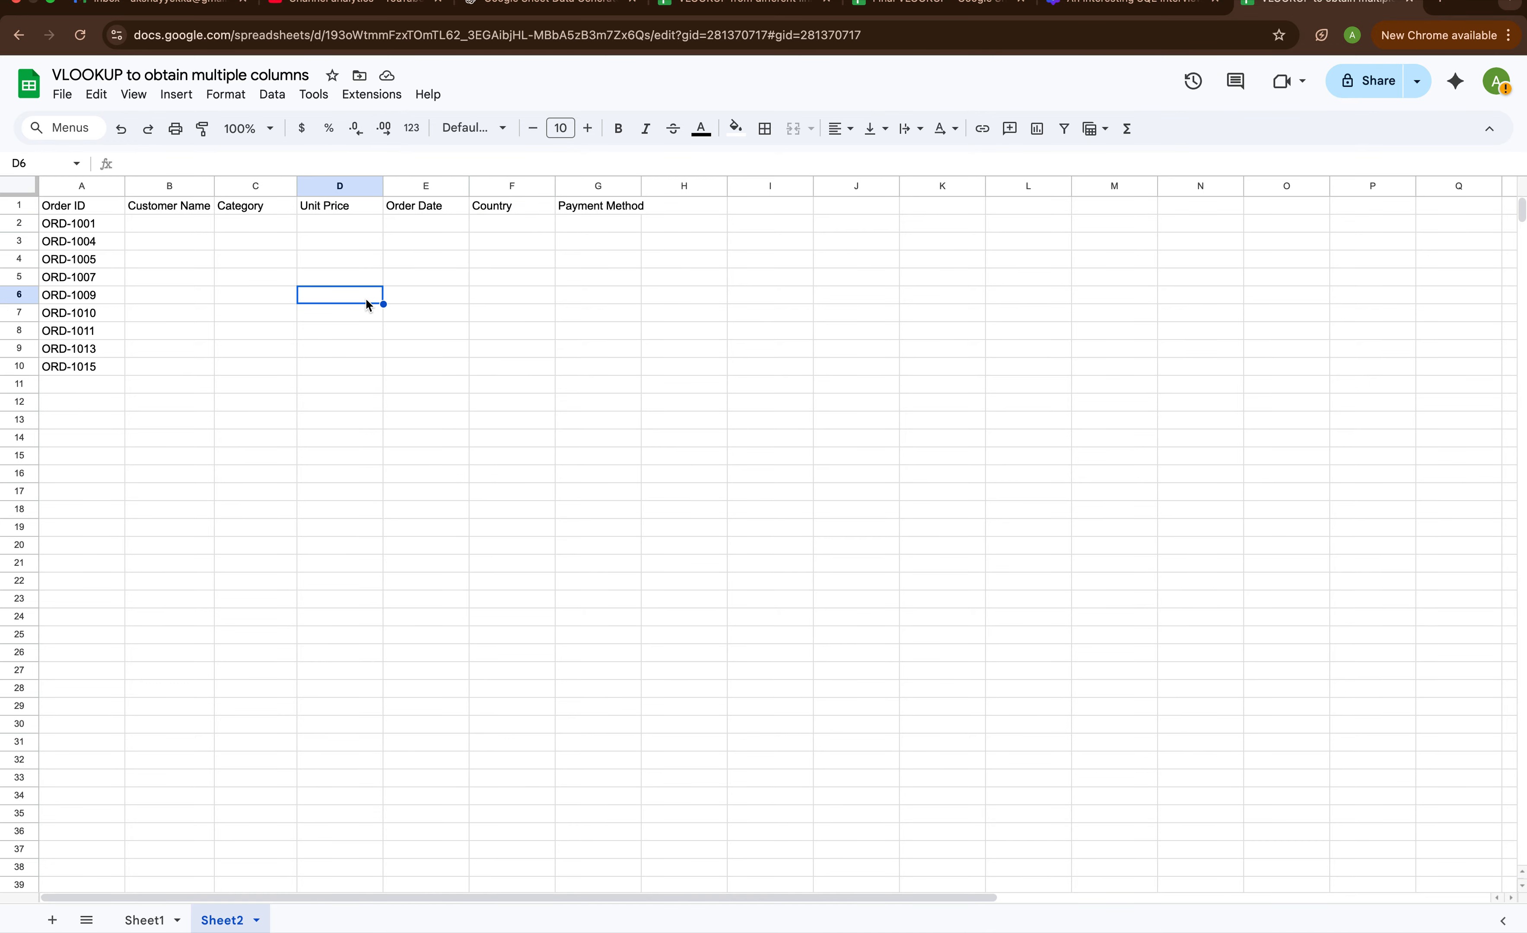
{"action": "type", "text": "=v"}
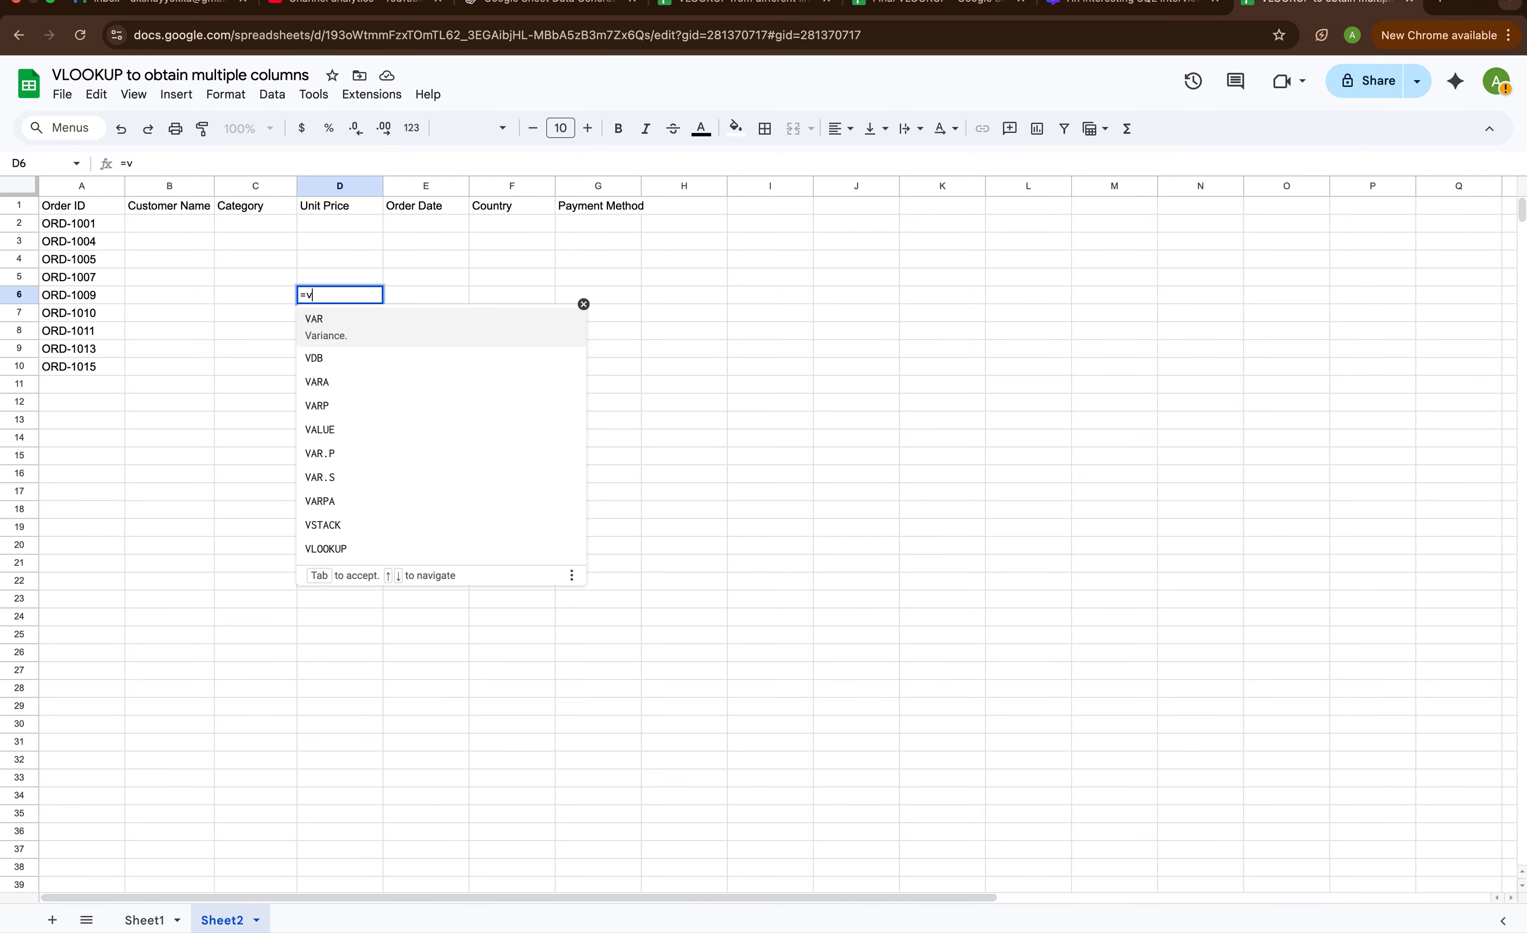
{"action": "type", "text": "look"}
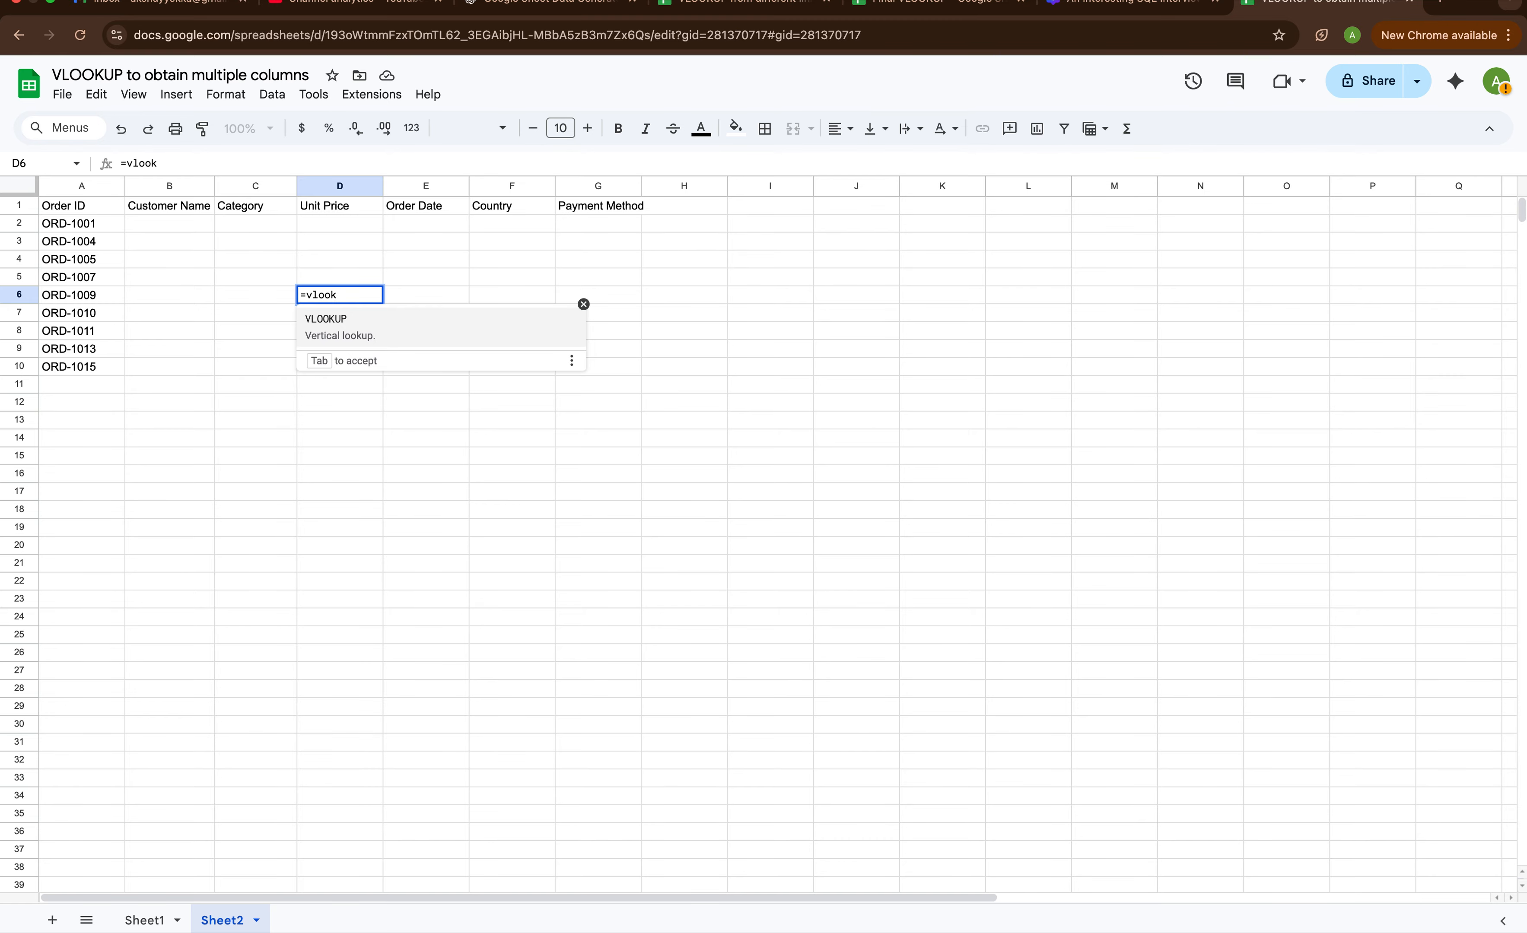
{"action": "key", "text": "BackSpace"}
{"action": "key", "text": "BackSpace"}
{"action": "key", "text": "BackSpace"}
{"action": "key", "text": "BackSpace"}
{"action": "key", "text": "BackSpace"}
{"action": "key", "text": "BackSpace"}
Examine the Sheet2 headers from Customer Name to Payment Method and the blank range B2:B10.
{"action": "left_click", "coordinate": [199, 228]}
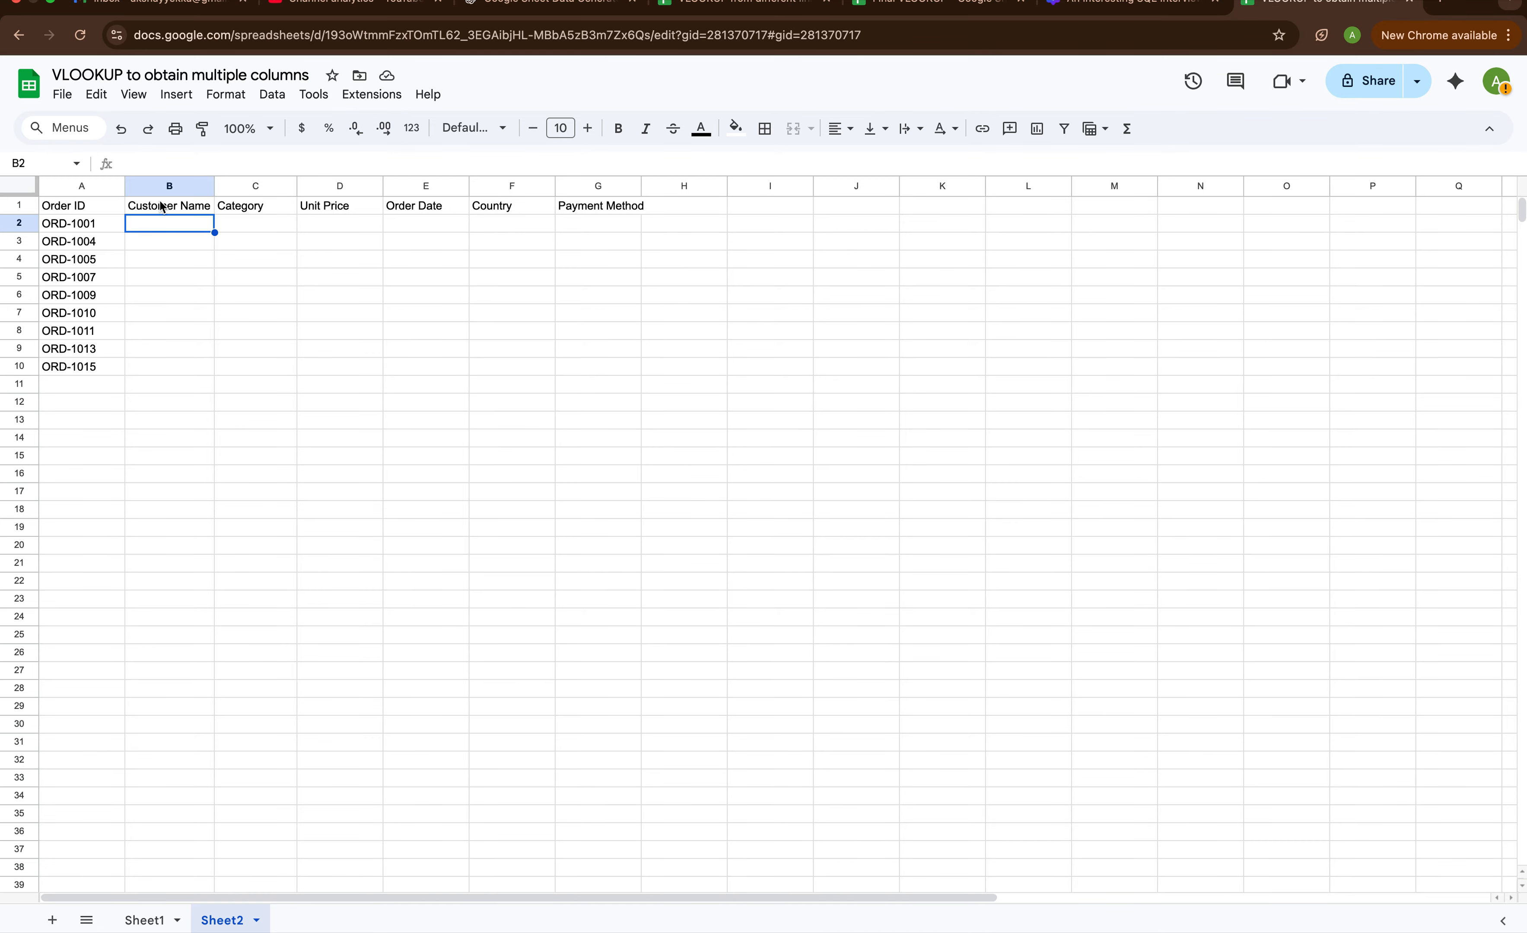
{"action": "left_click_drag", "start_coordinate": [161, 207], "coordinate": [594, 206]}
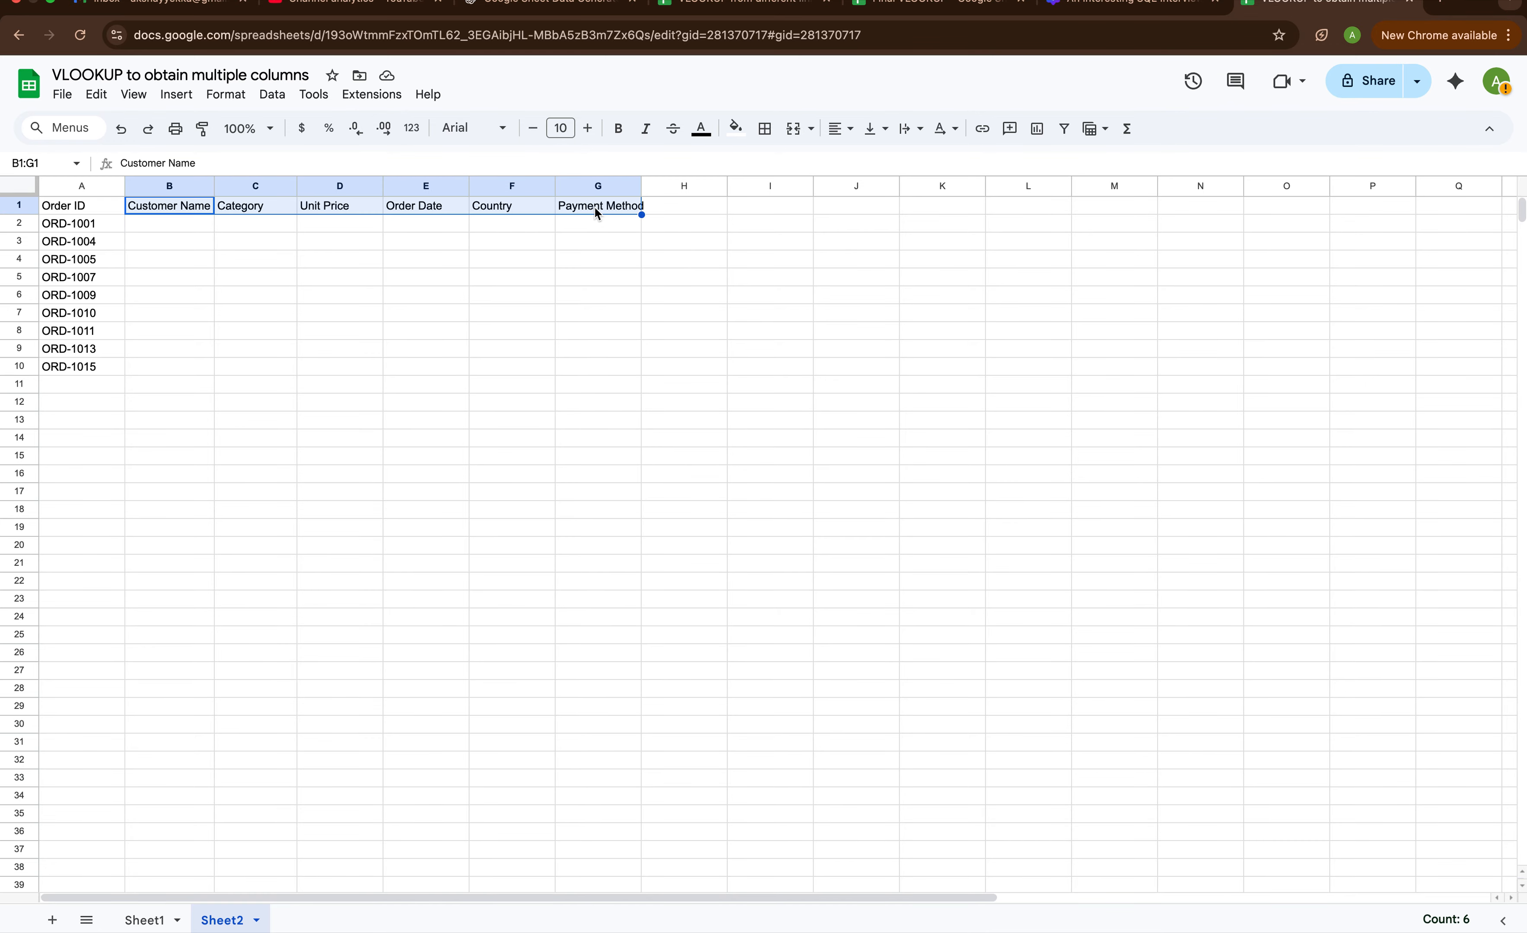
{"action": "left_click", "coordinate": [199, 221]}
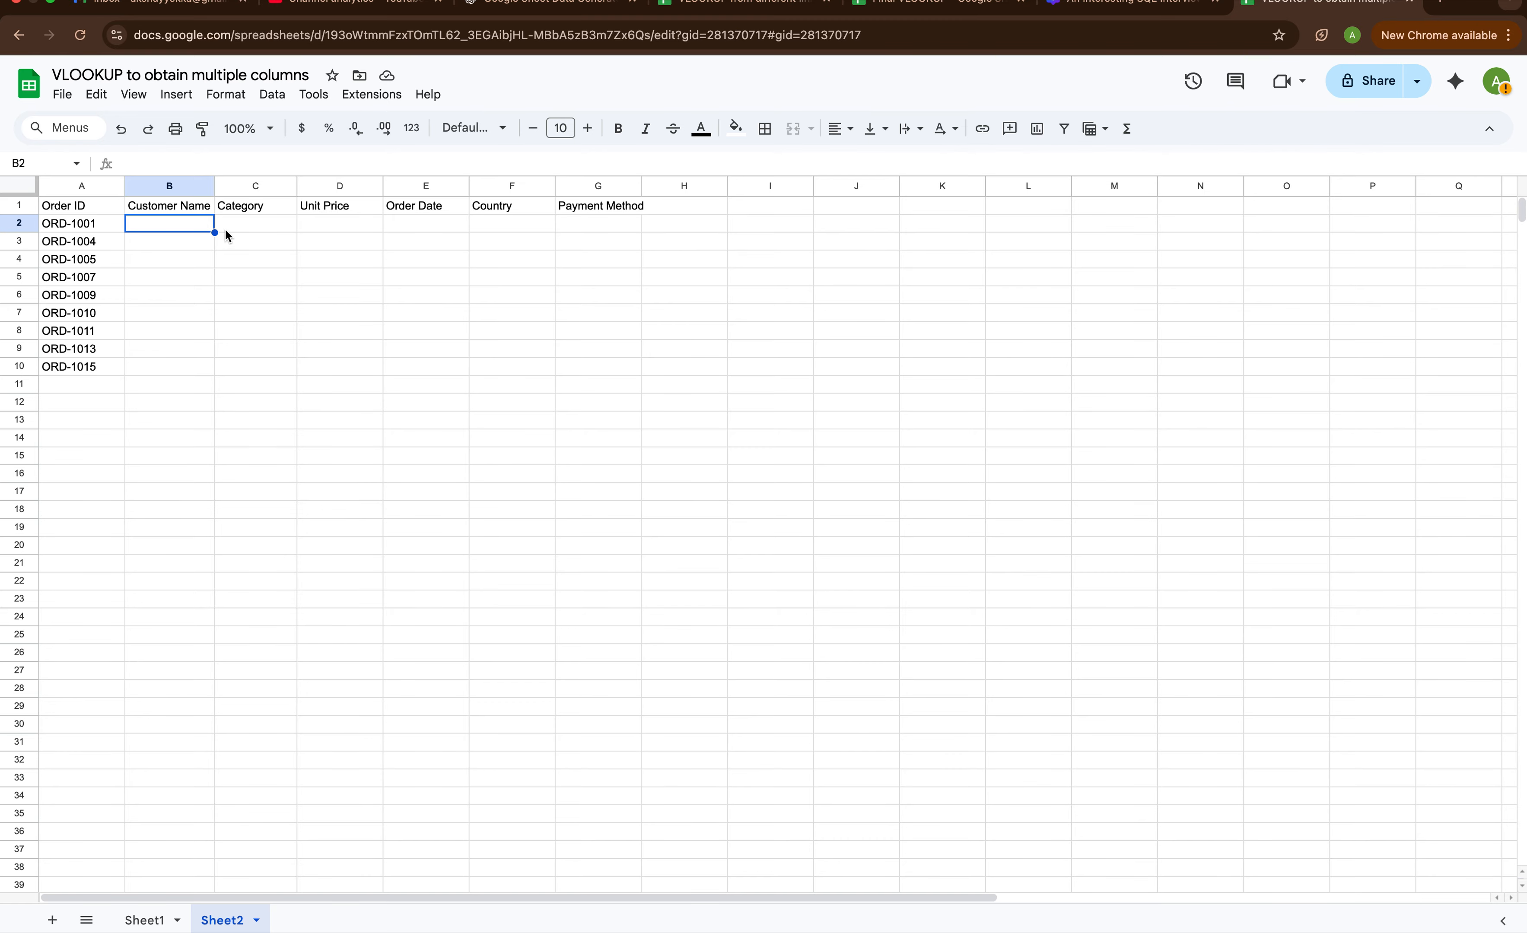
{"action": "left_click_drag", "start_coordinate": [213, 233], "coordinate": [201, 377]}
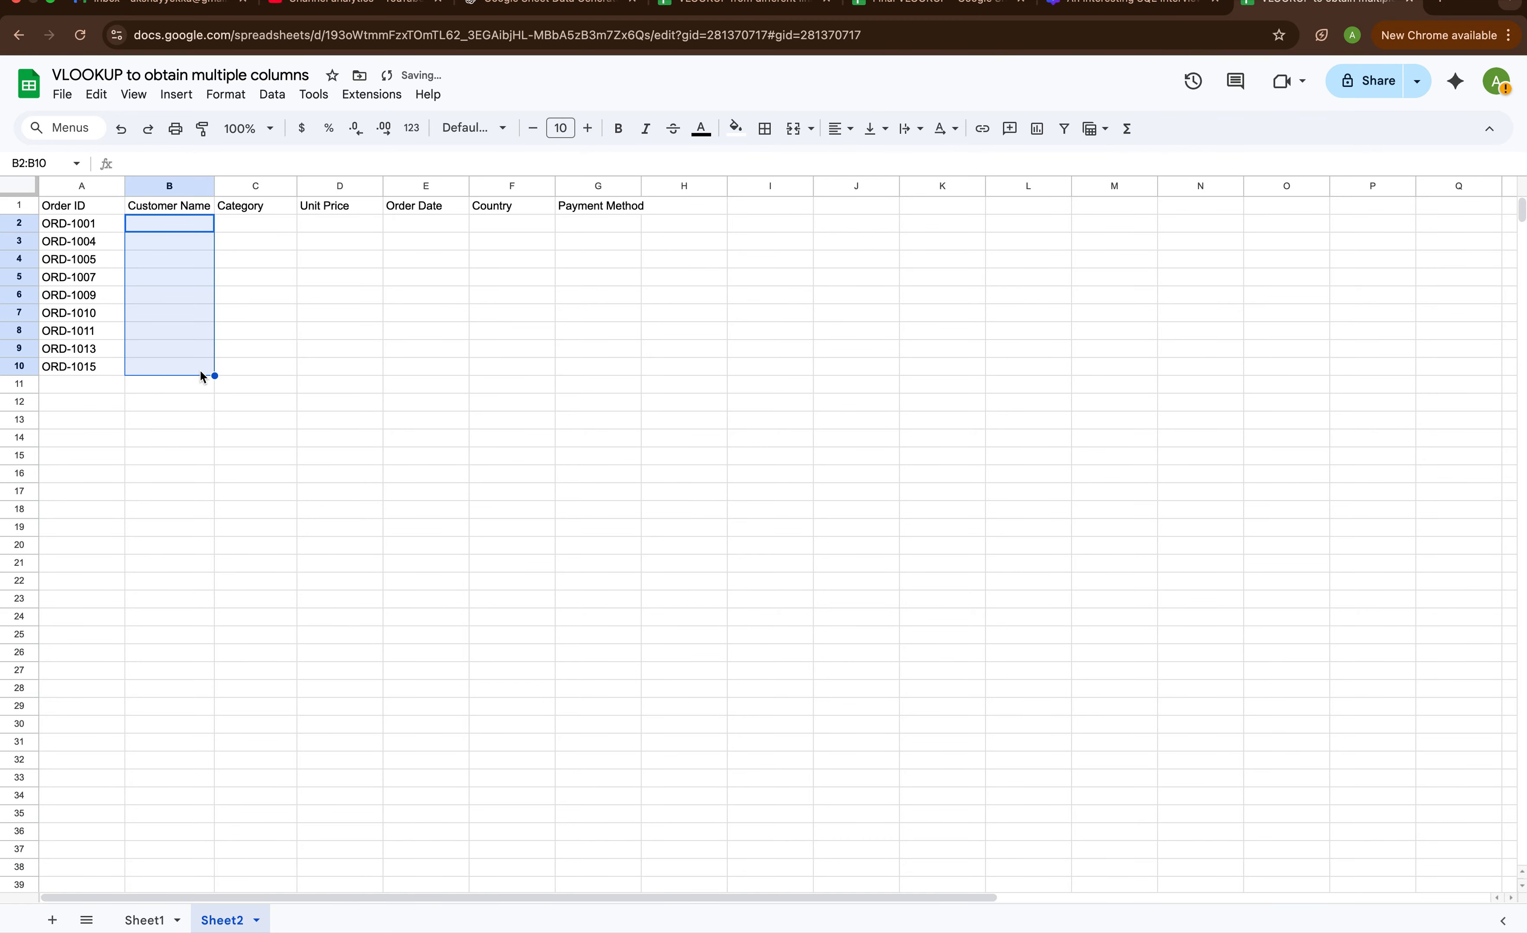
{"action": "left_click", "coordinate": [258, 375]}
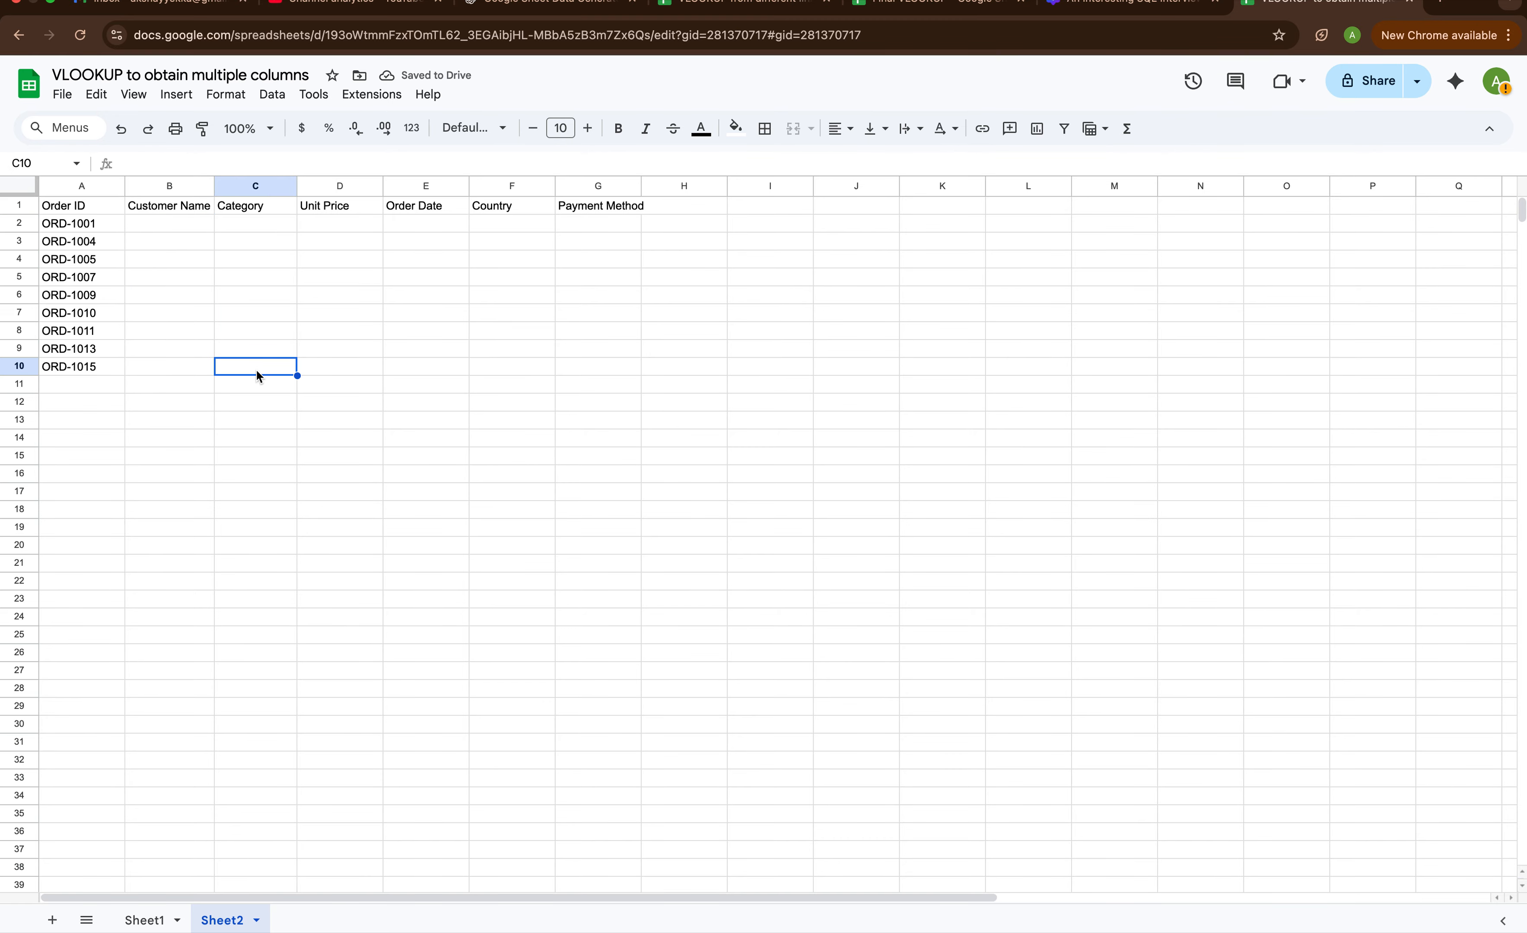
{"action": "left_click", "coordinate": [170, 230]}
{"action": "type", "text": "=vl"}
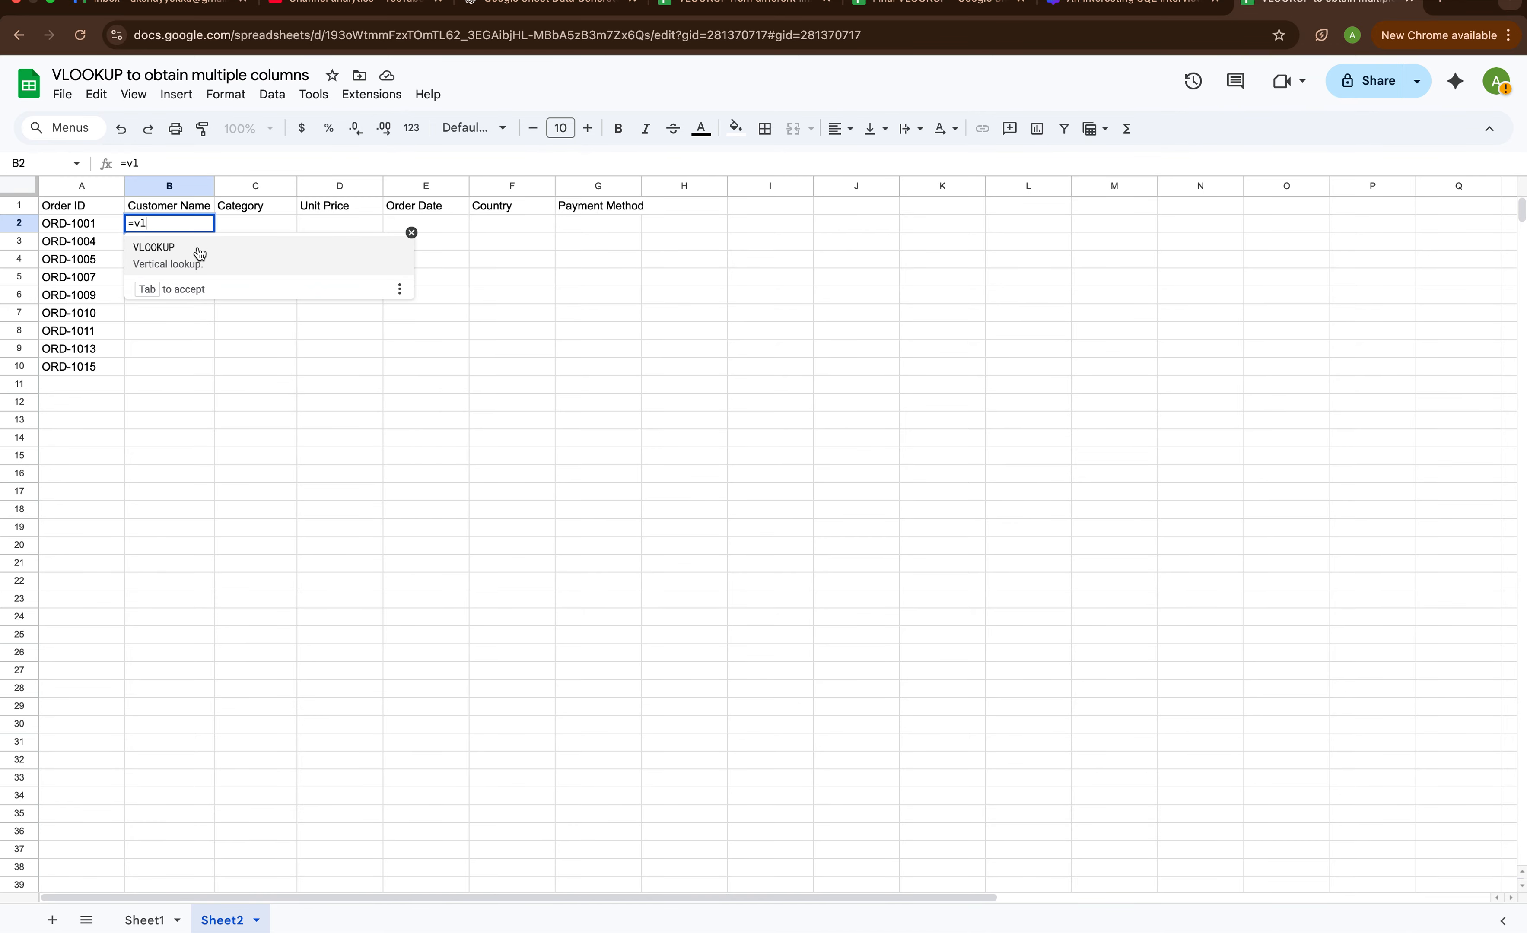
{"action": "left_click", "coordinate": [198, 251]}
{"action": "left_click", "coordinate": [249, 226]}
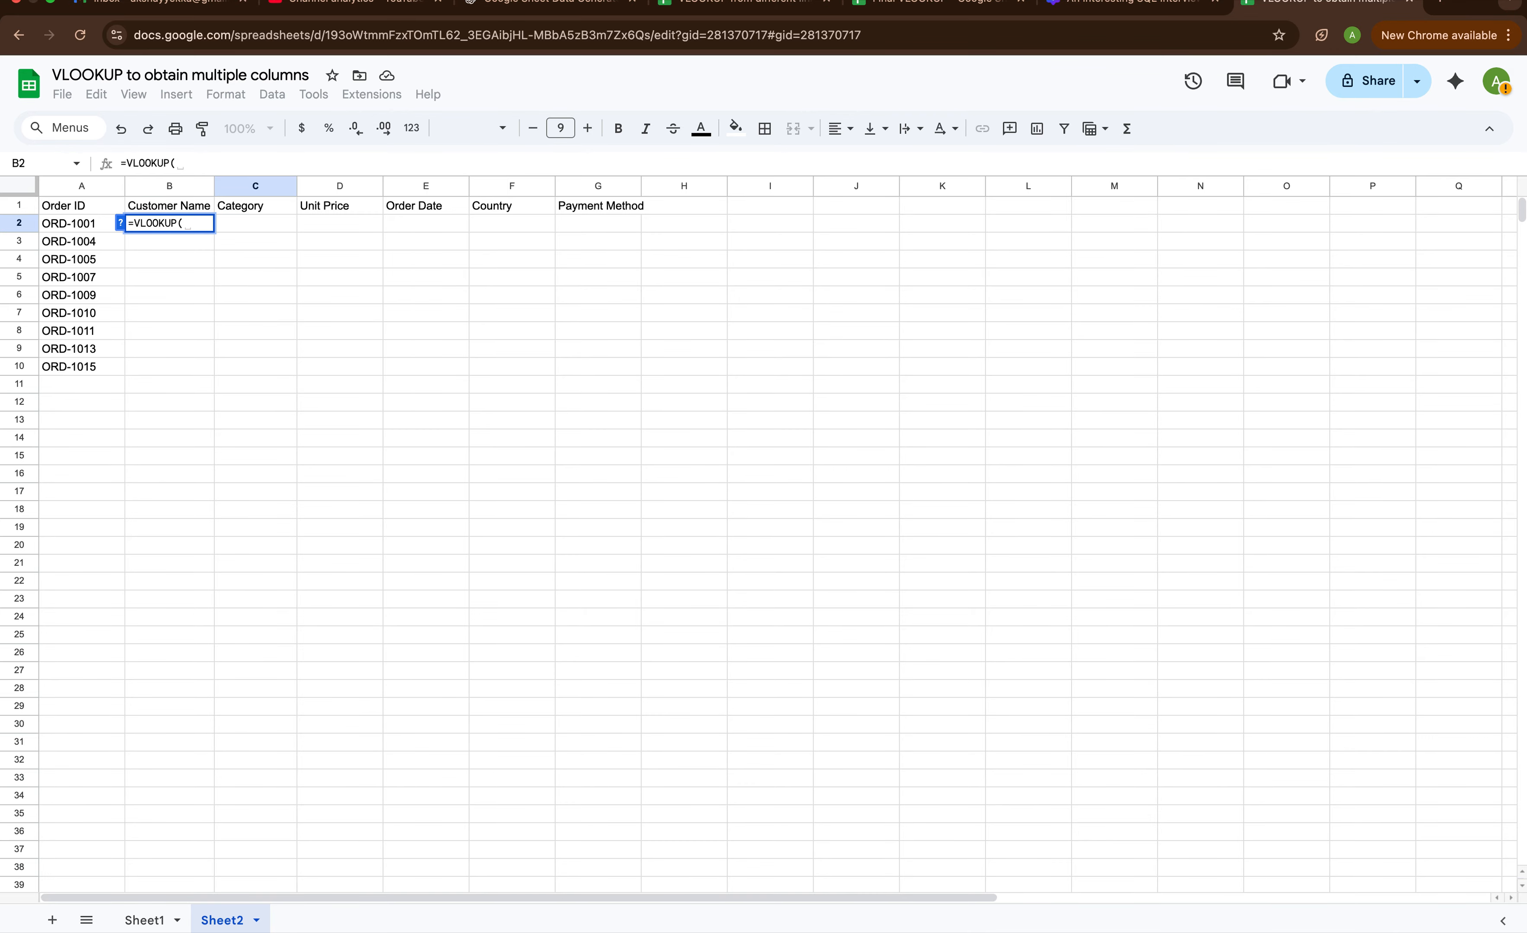
{"action": "key", "text": "Return"}
{"action": "left_click", "coordinate": [274, 226]}
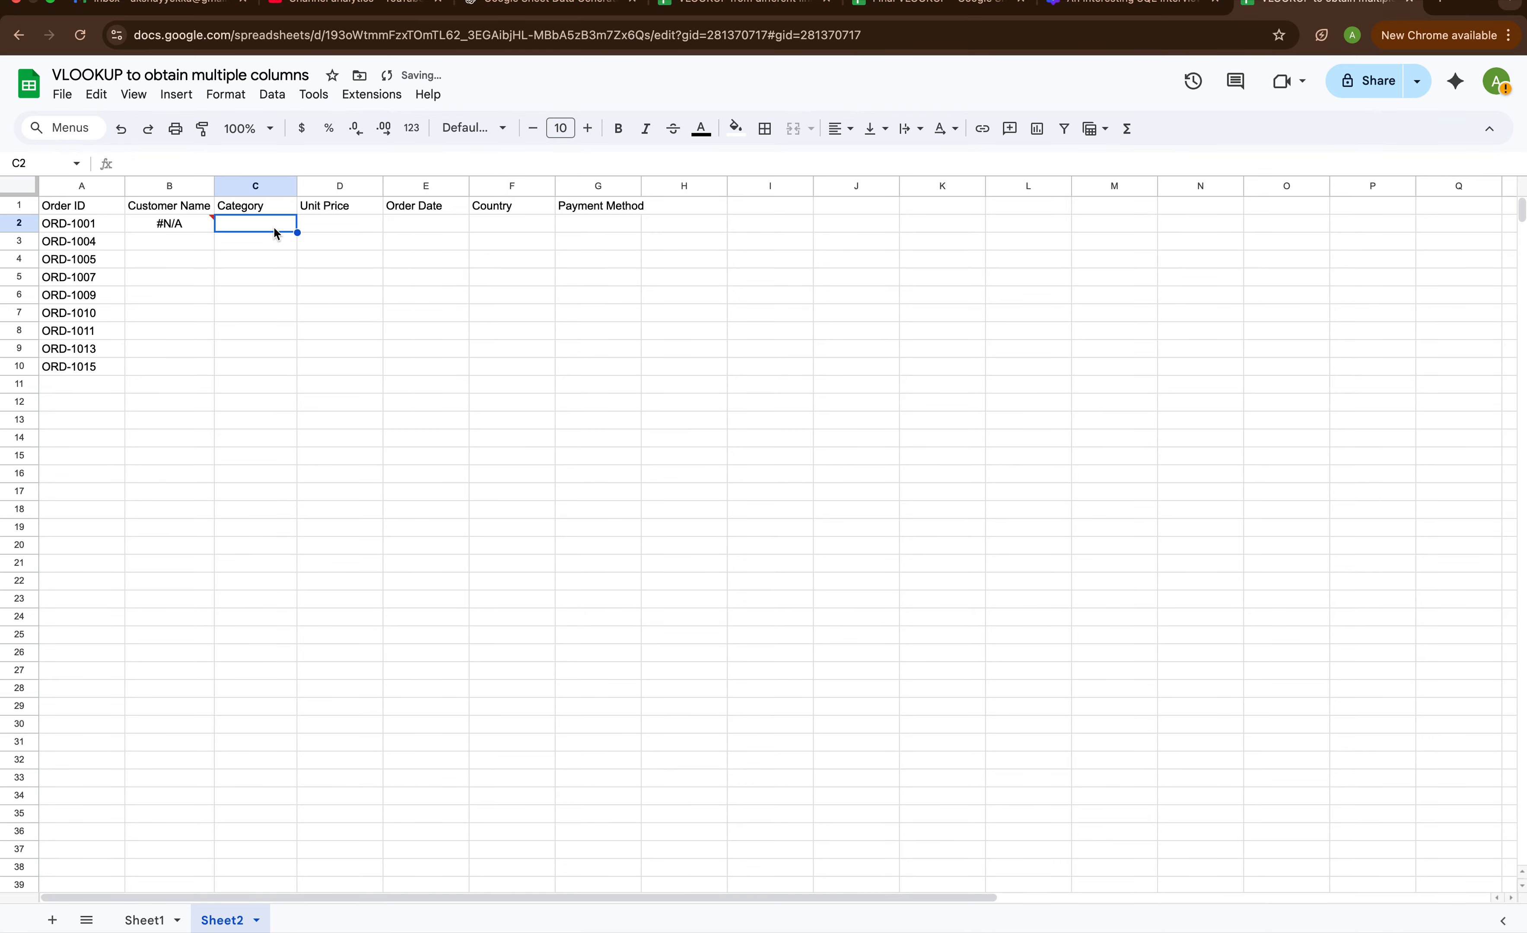
{"action": "left_click", "coordinate": [337, 227]}
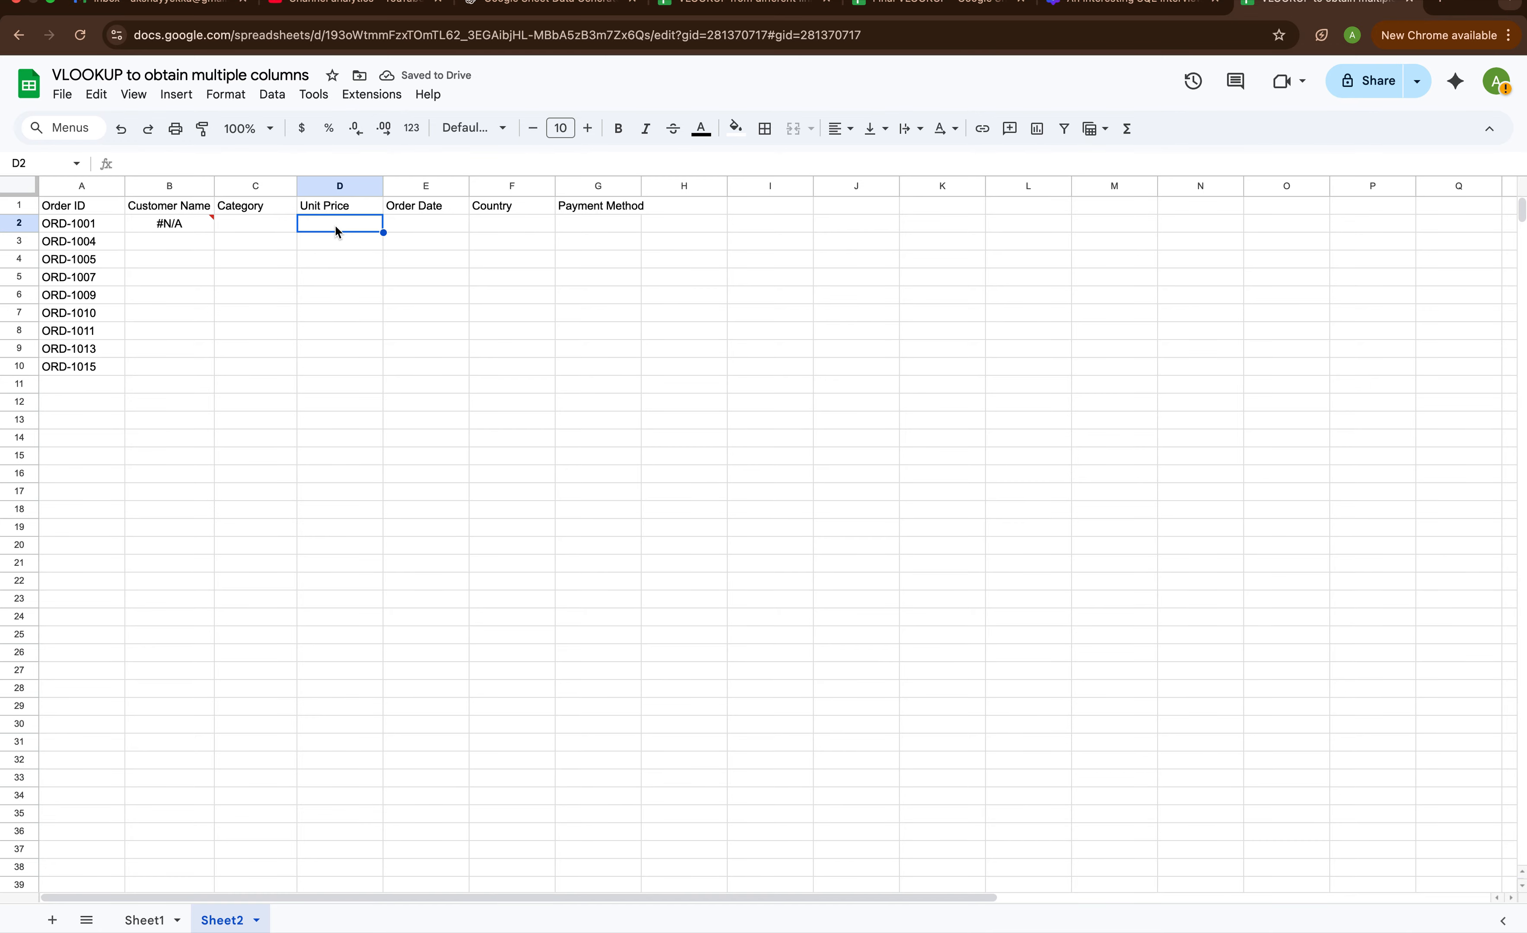
{"action": "left_click", "coordinate": [184, 221]}
{"action": "key", "text": "Delete"}
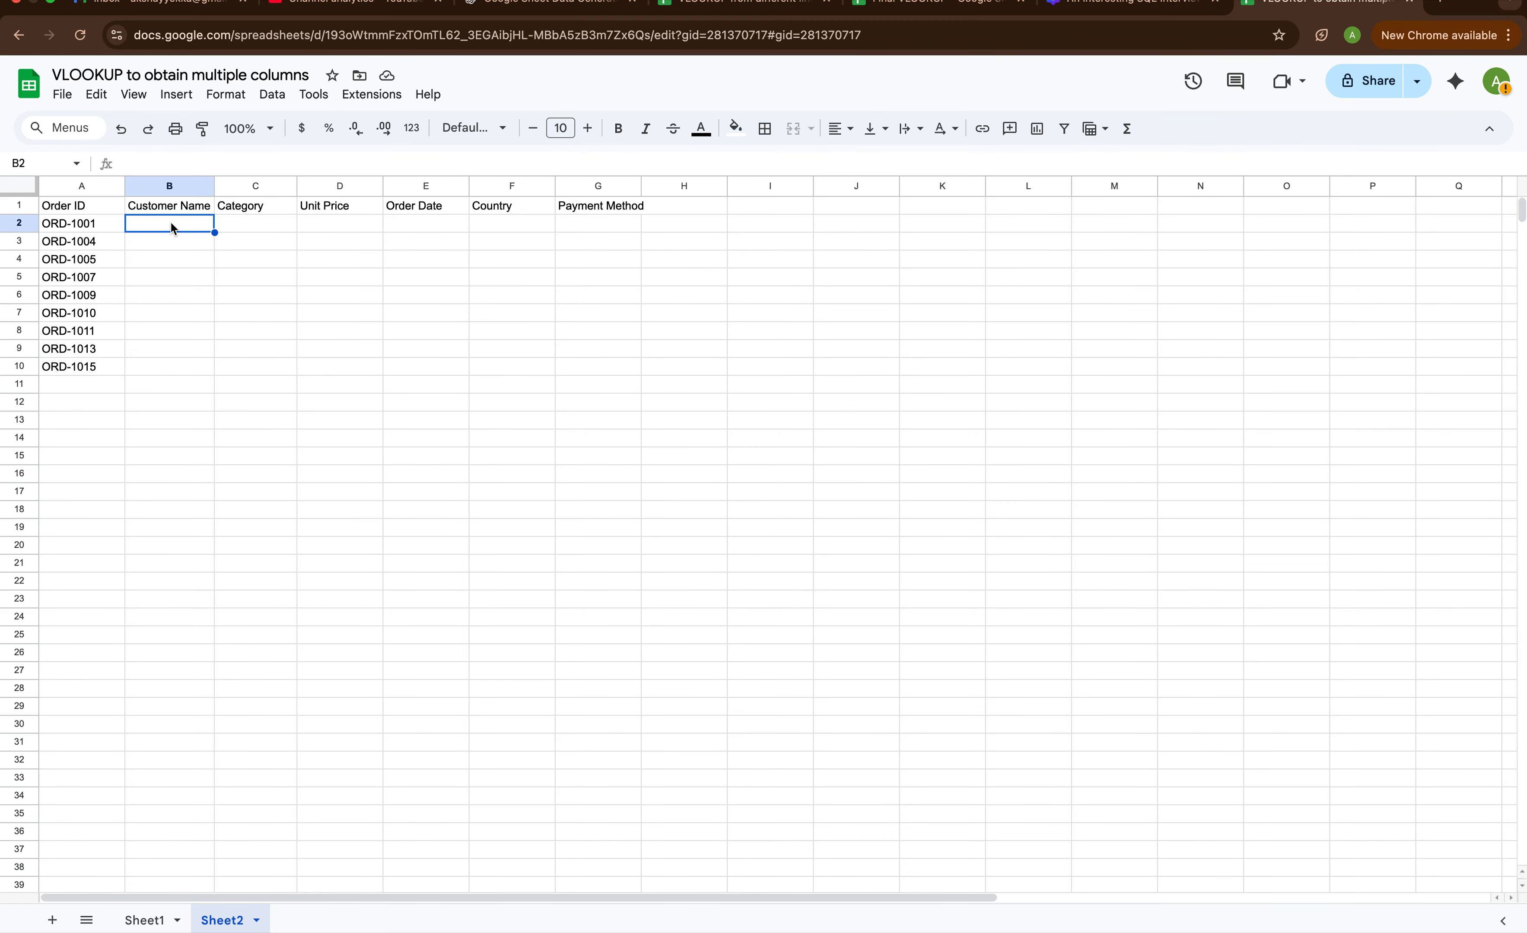
Start a VLOOKUP formula in Sheet2 cell B2 with A2 as the search key and Sheet1!A:M as the range.
{"action": "type", "text": "="}
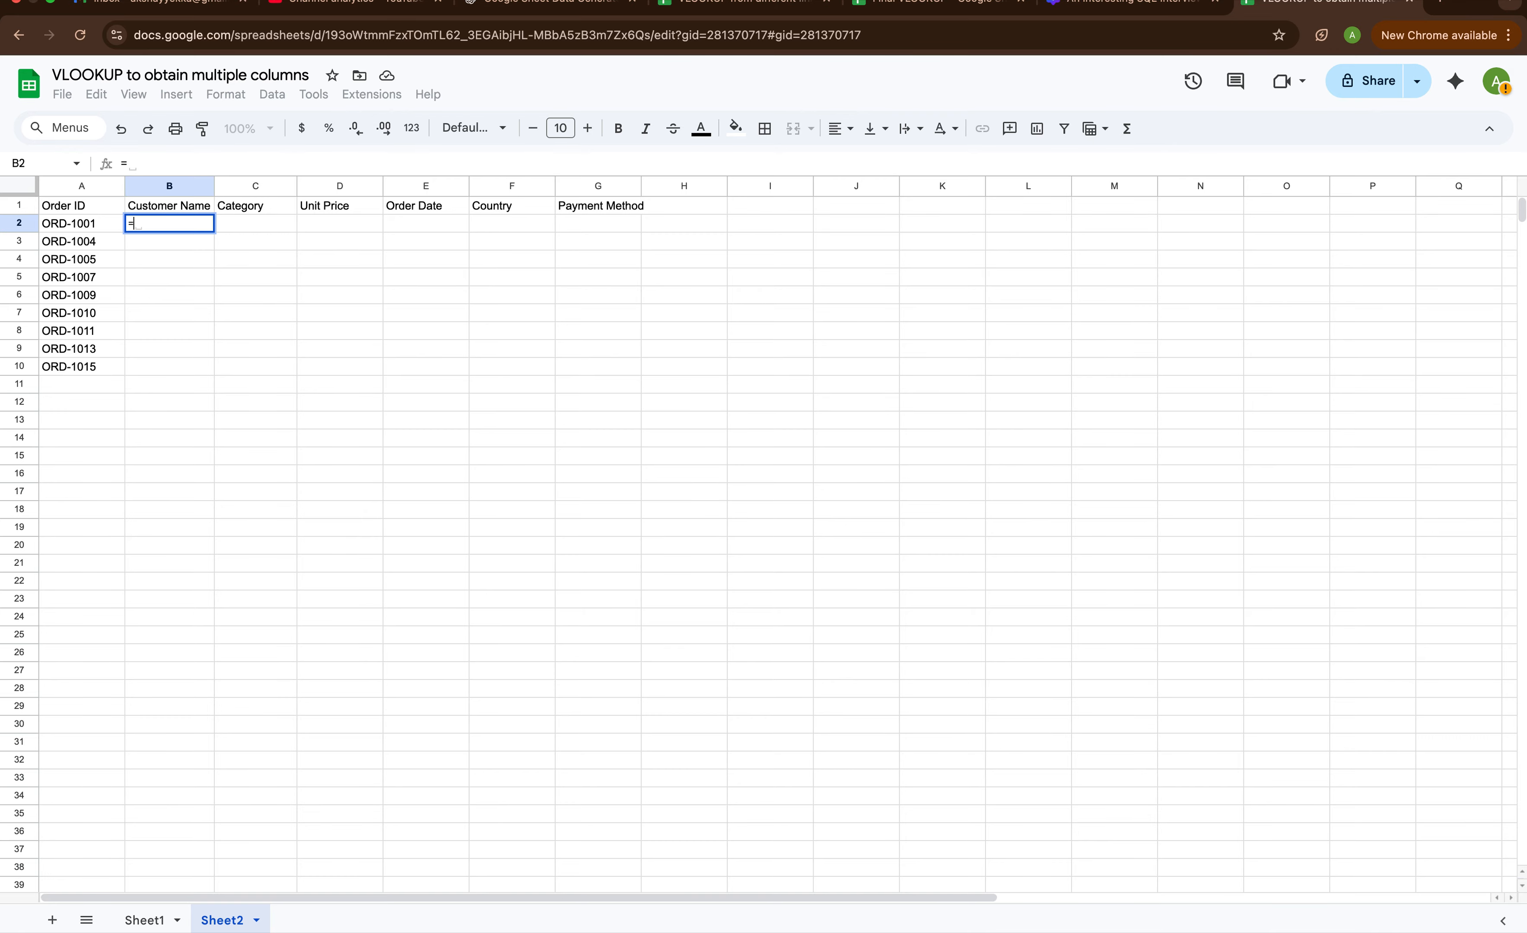
{"action": "type", "text": "VLOOKUP("}
{"action": "left_click", "coordinate": [67, 227]}
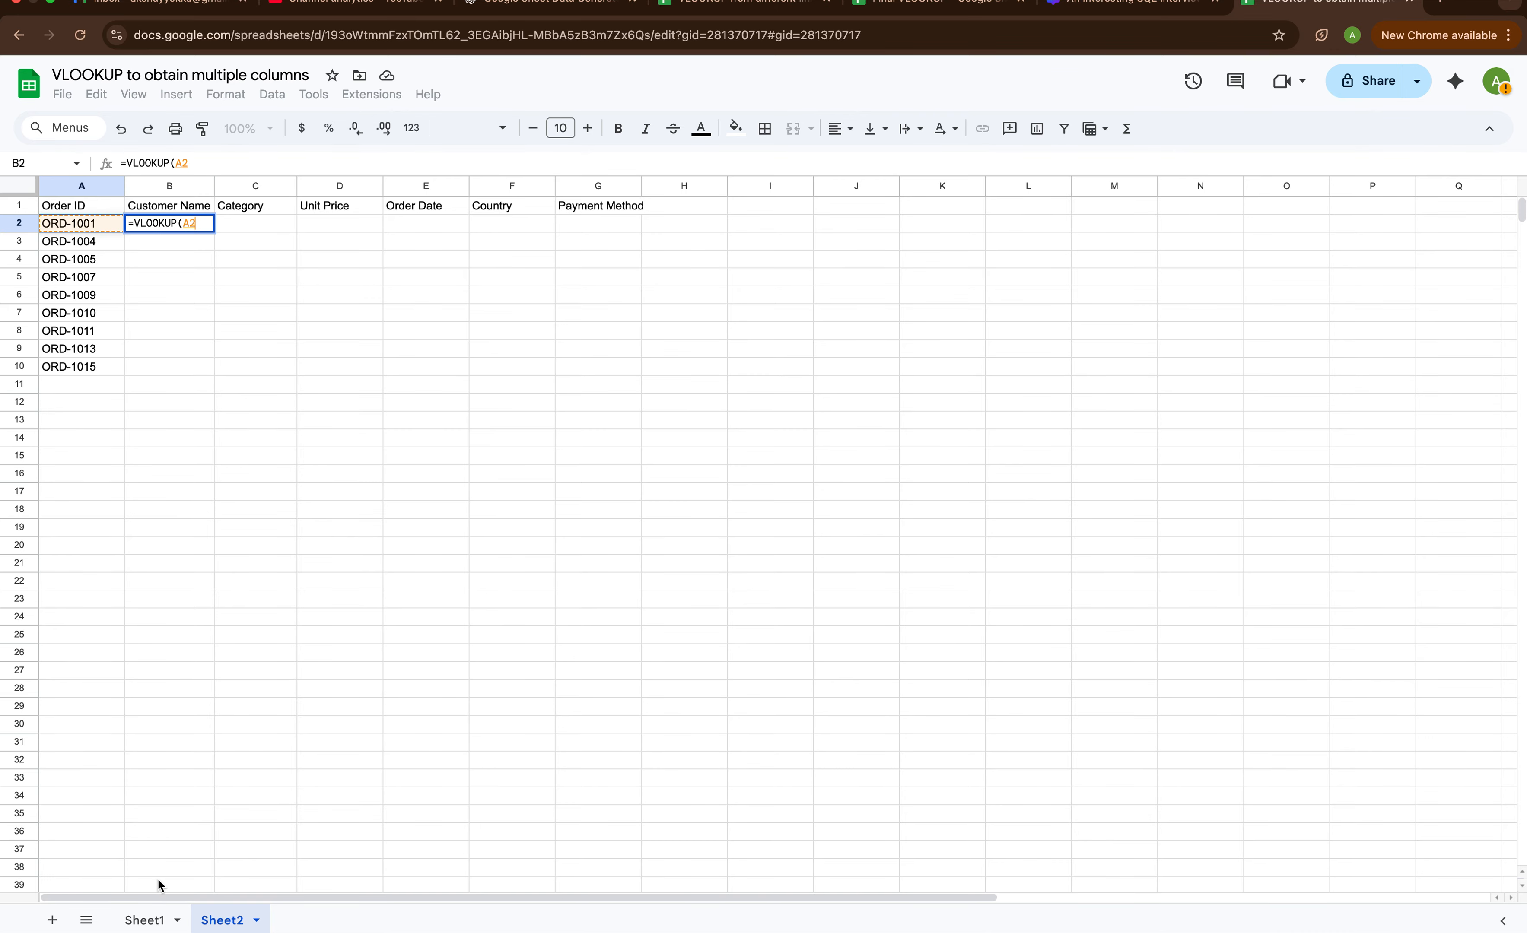
{"action": "type", "text": ","}
{"action": "left_click", "coordinate": [163, 923]}
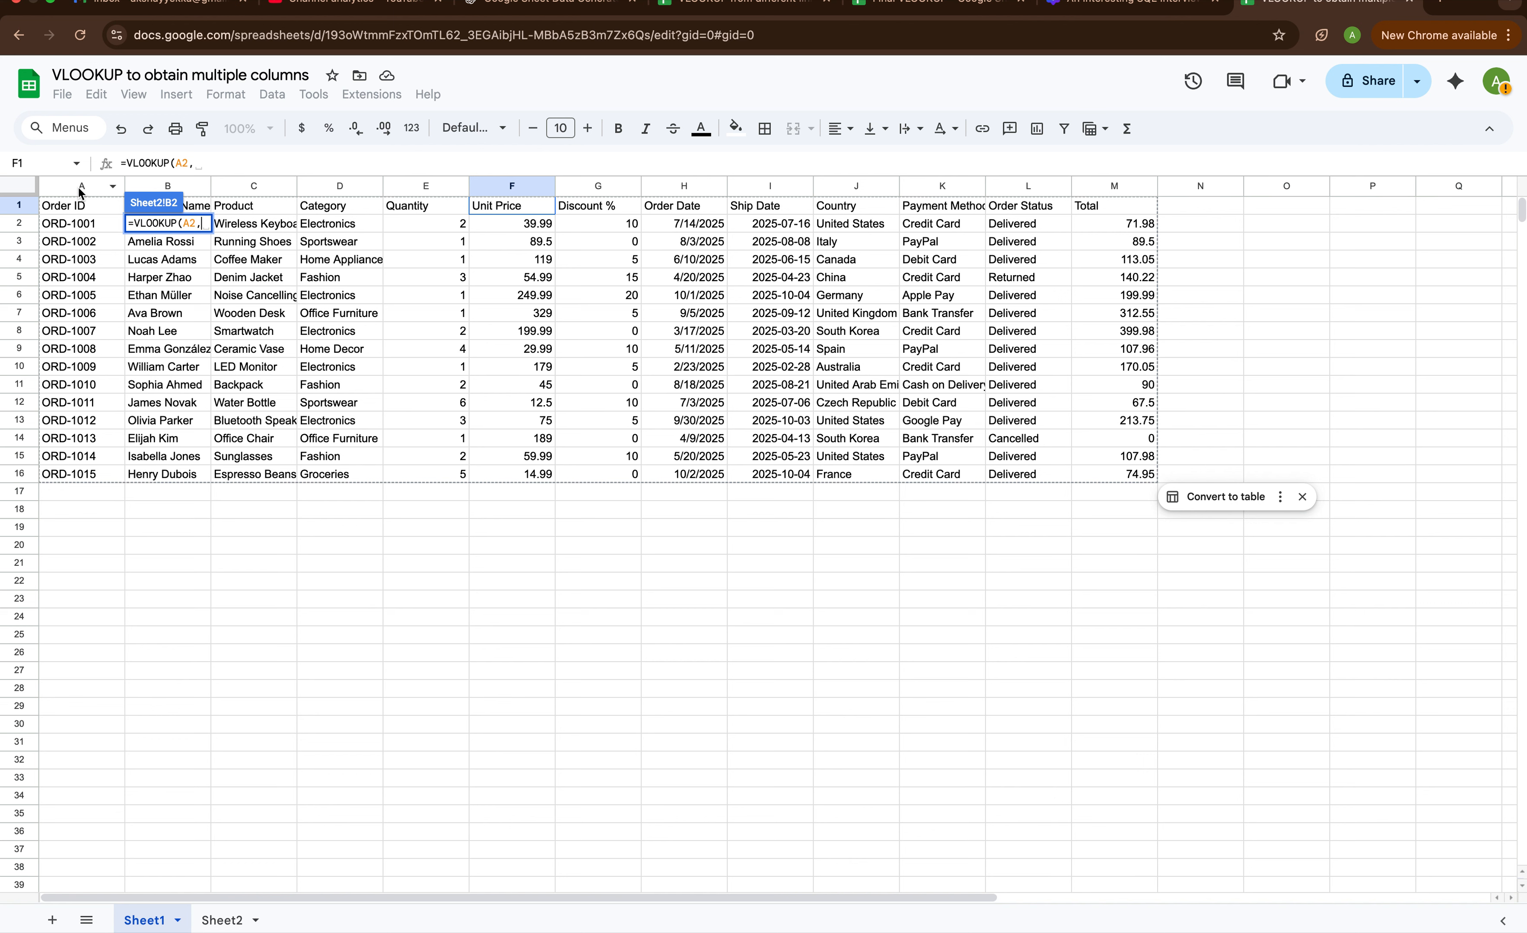
{"action": "left_click_drag", "start_coordinate": [82, 193], "coordinate": [1123, 192]}
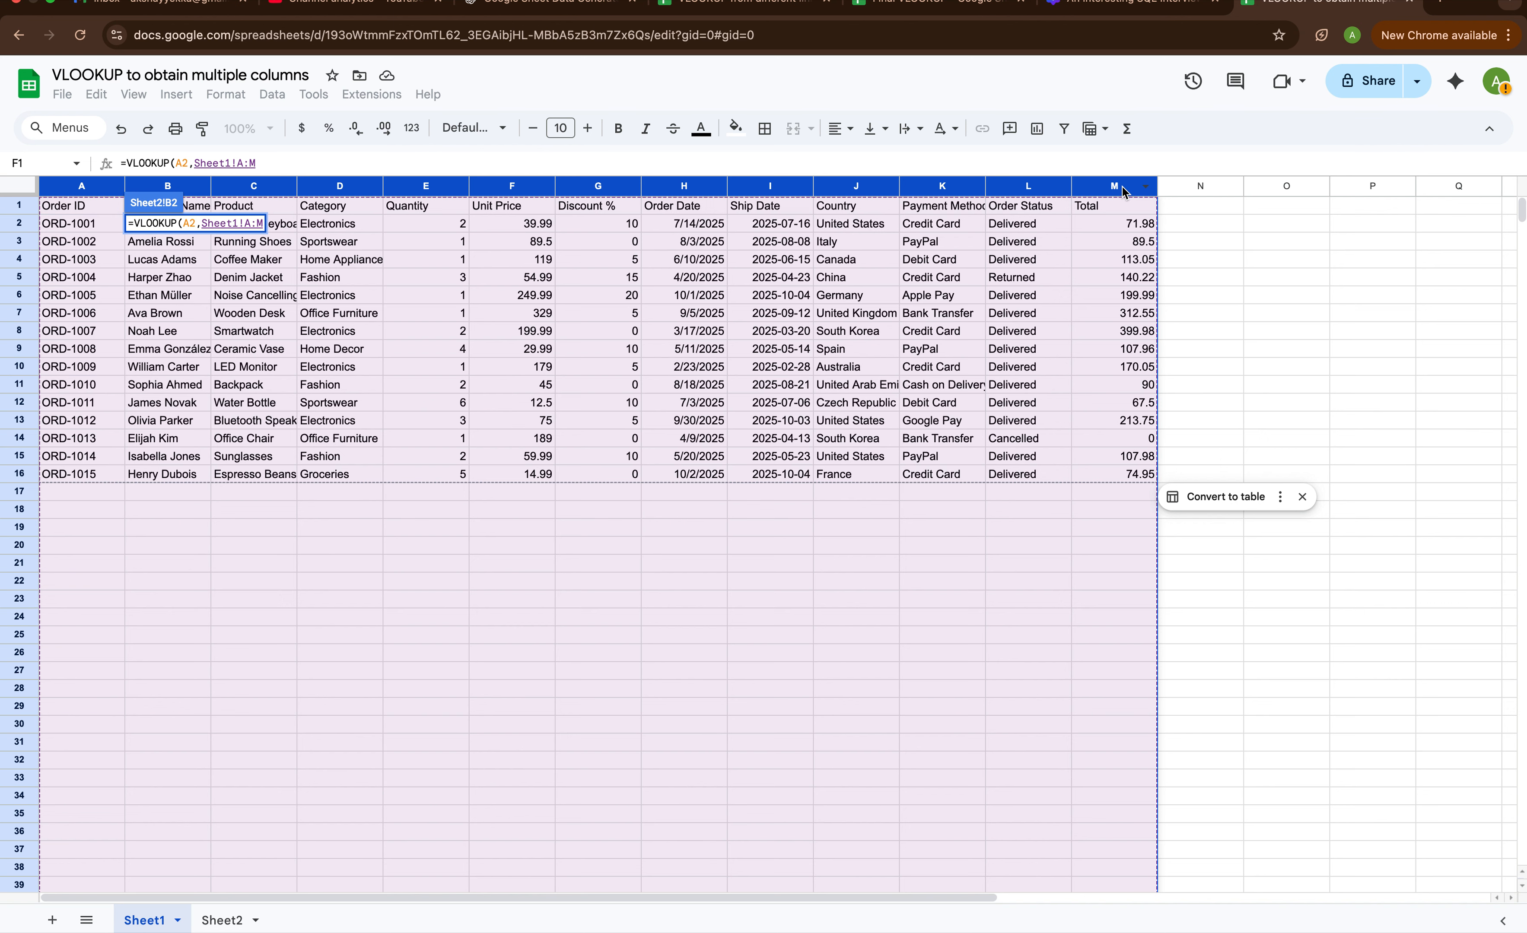
{"action": "type", "text": ","}
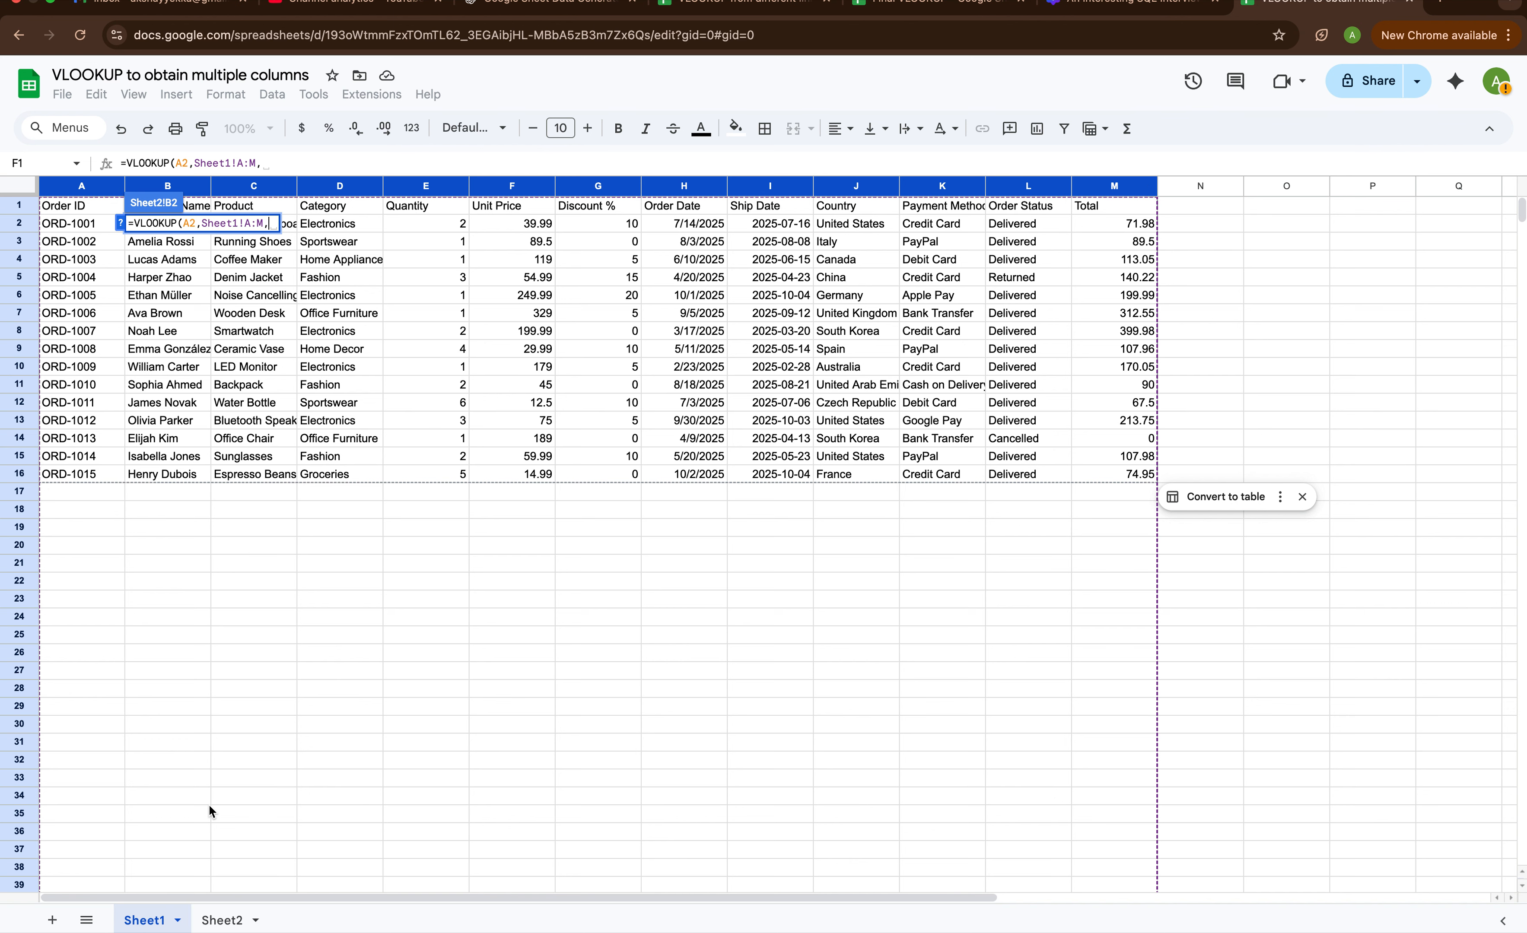
Complete B2's VLOOKUP with column index 2 and exact match 0, and fill it down to B10.
{"action": "left_click", "coordinate": [216, 921]}
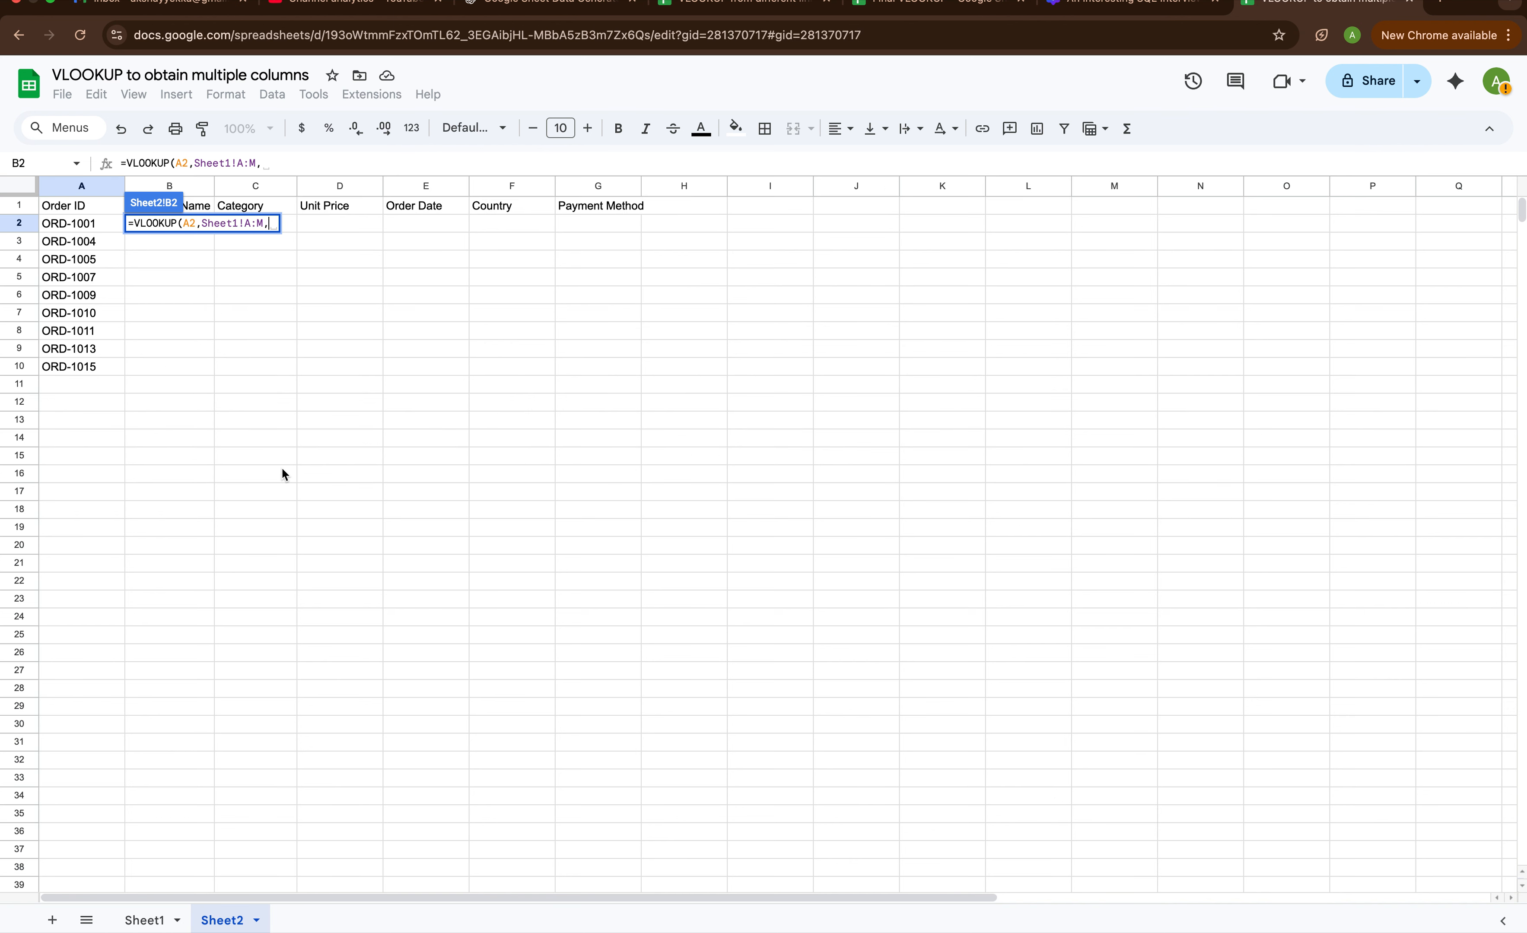
{"action": "type", "text": "2"}
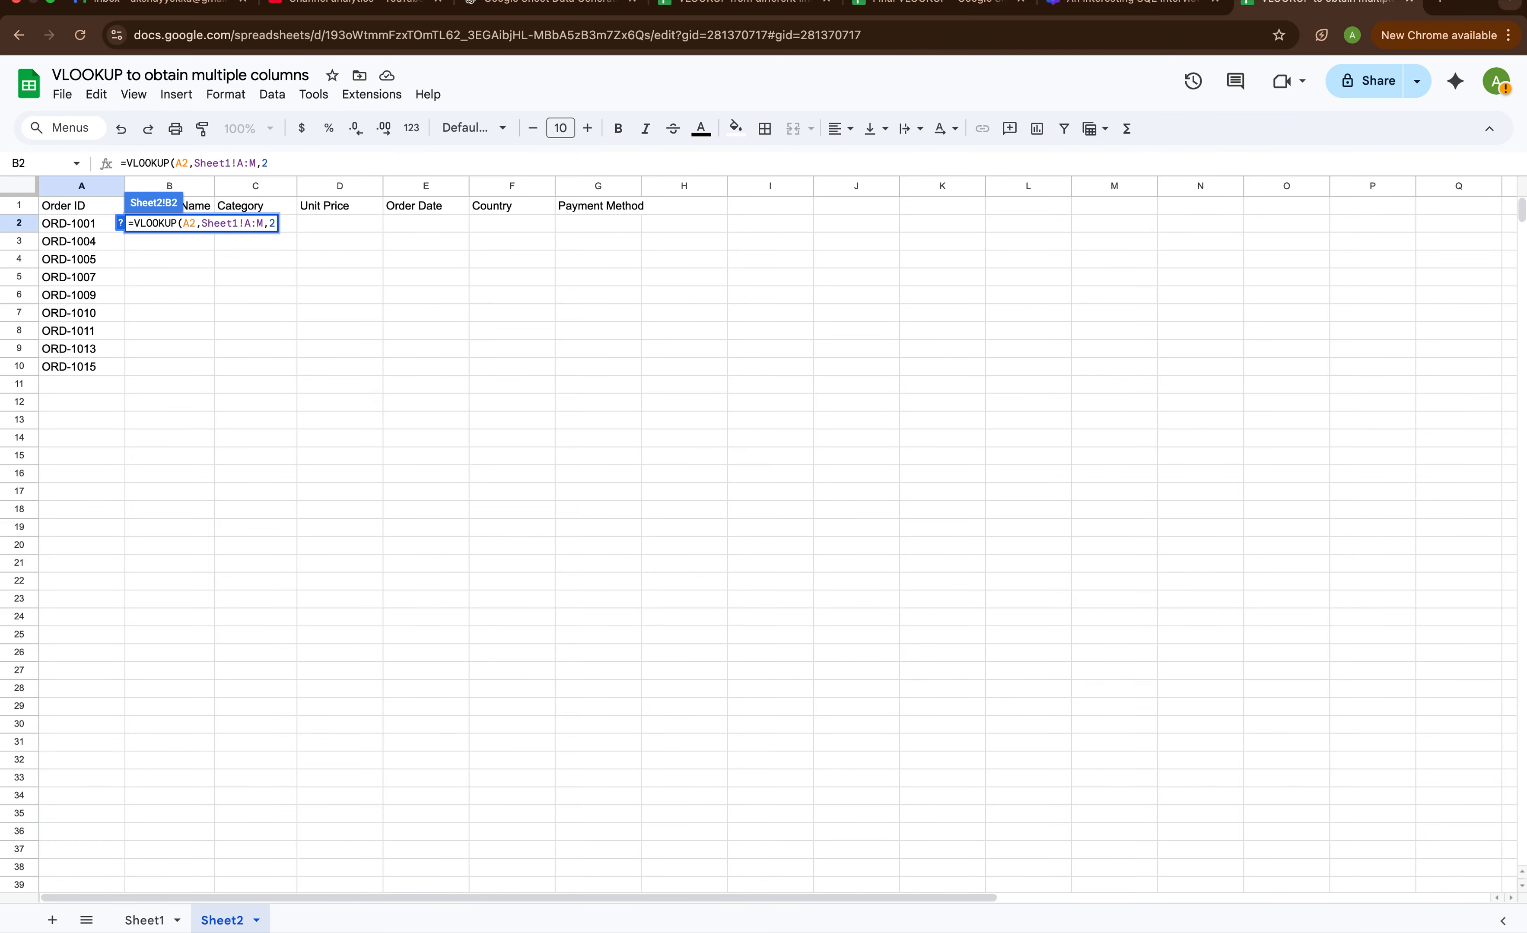
{"action": "type", "text": ",0)"}
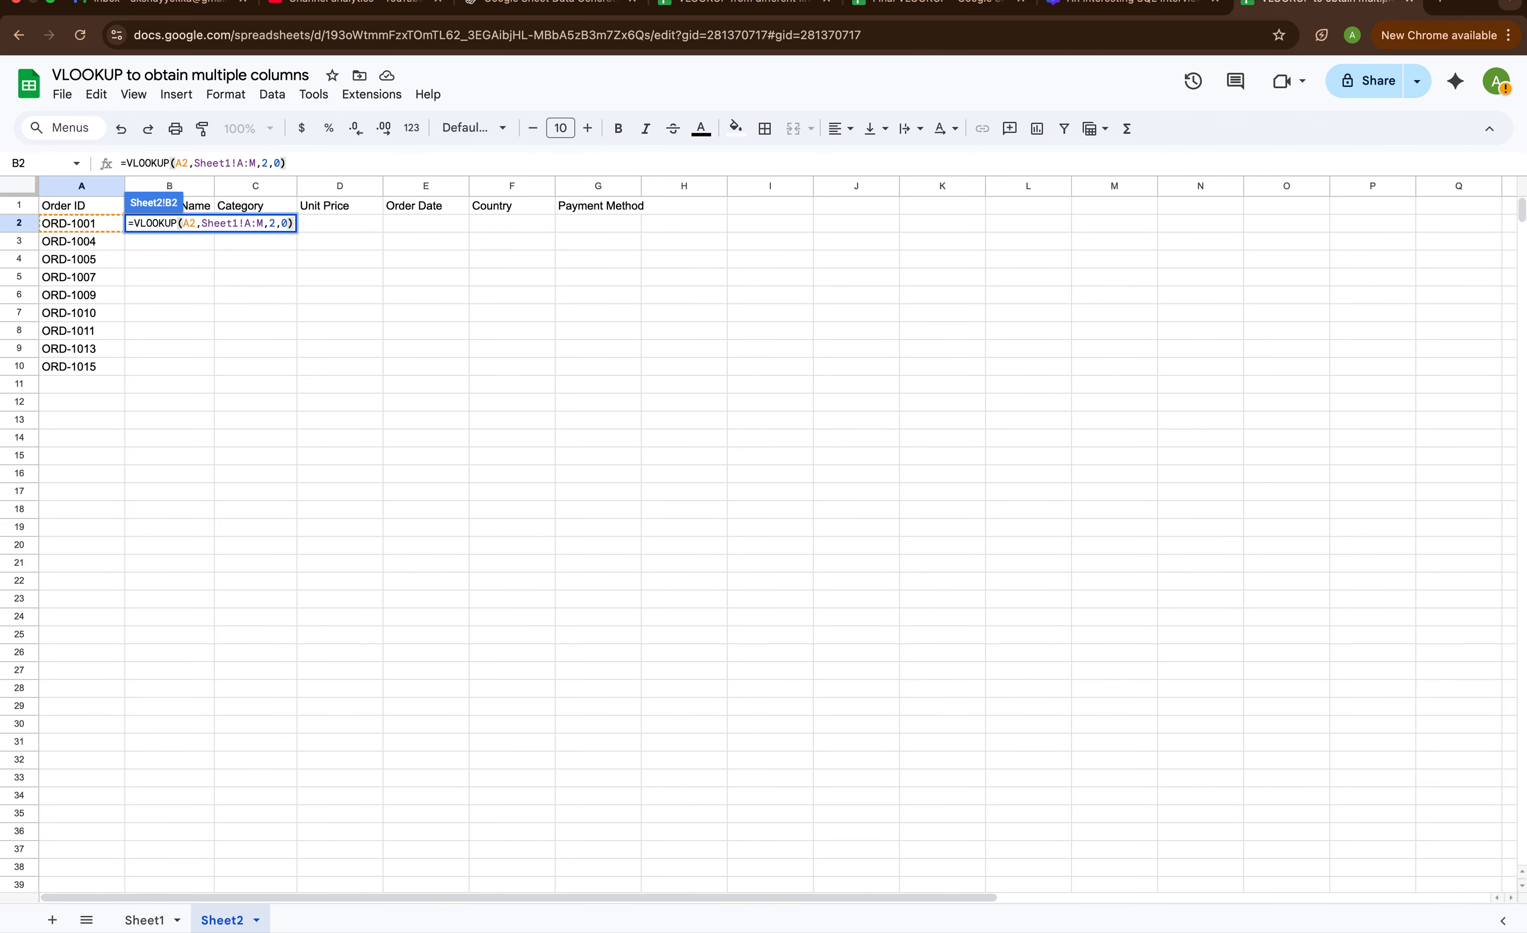
{"action": "key", "text": "Return"}
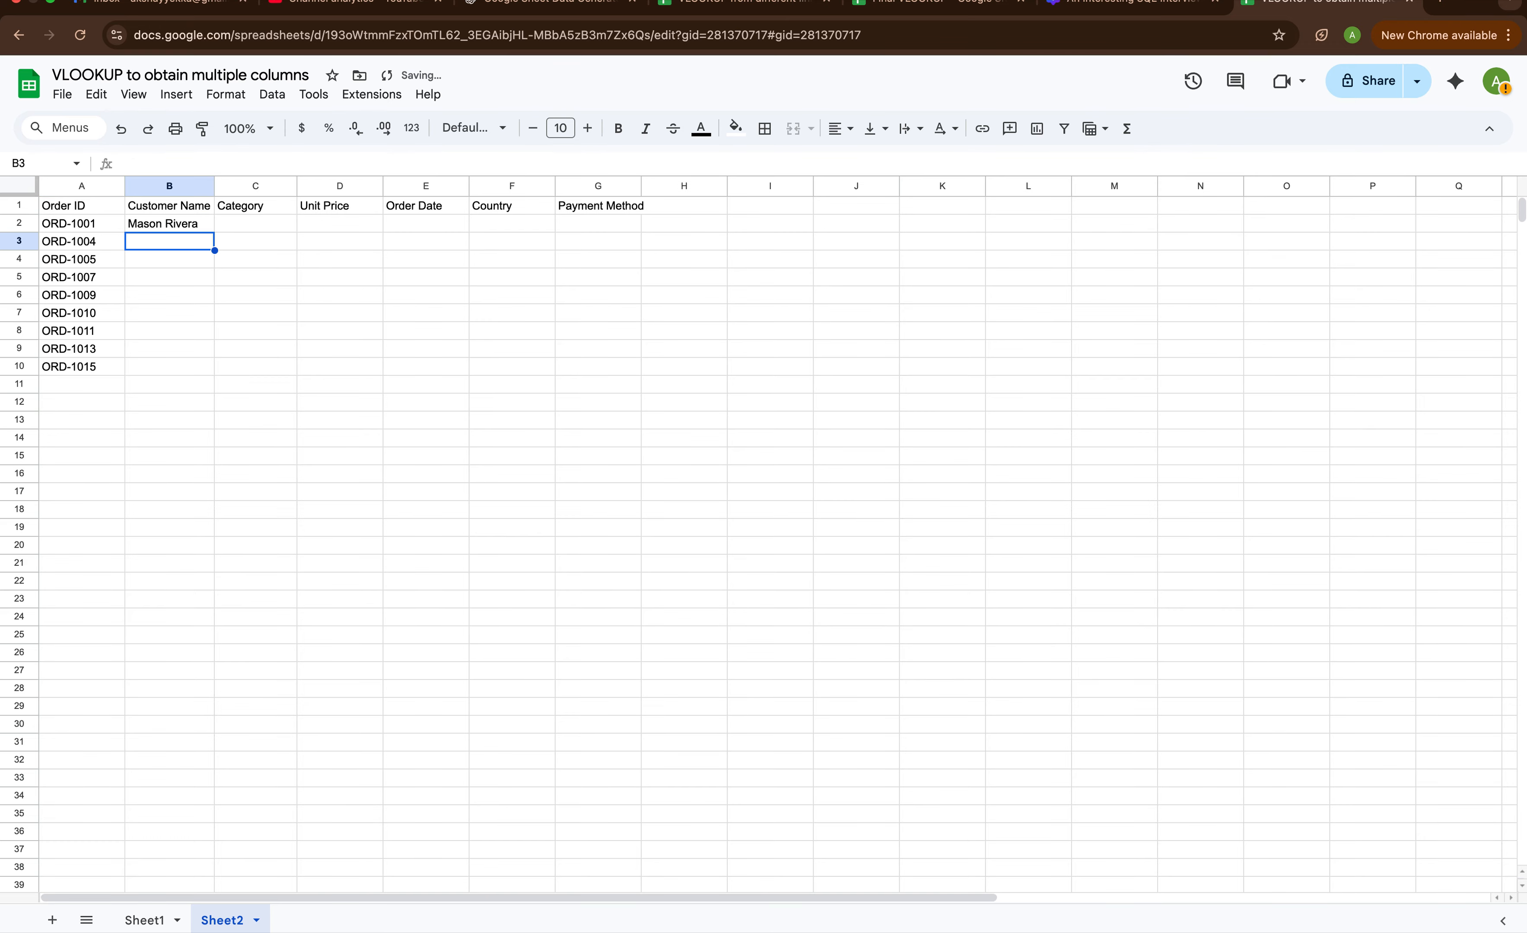
{"action": "left_click", "coordinate": [198, 226]}
{"action": "left_click_drag", "start_coordinate": [215, 231], "coordinate": [207, 372]}
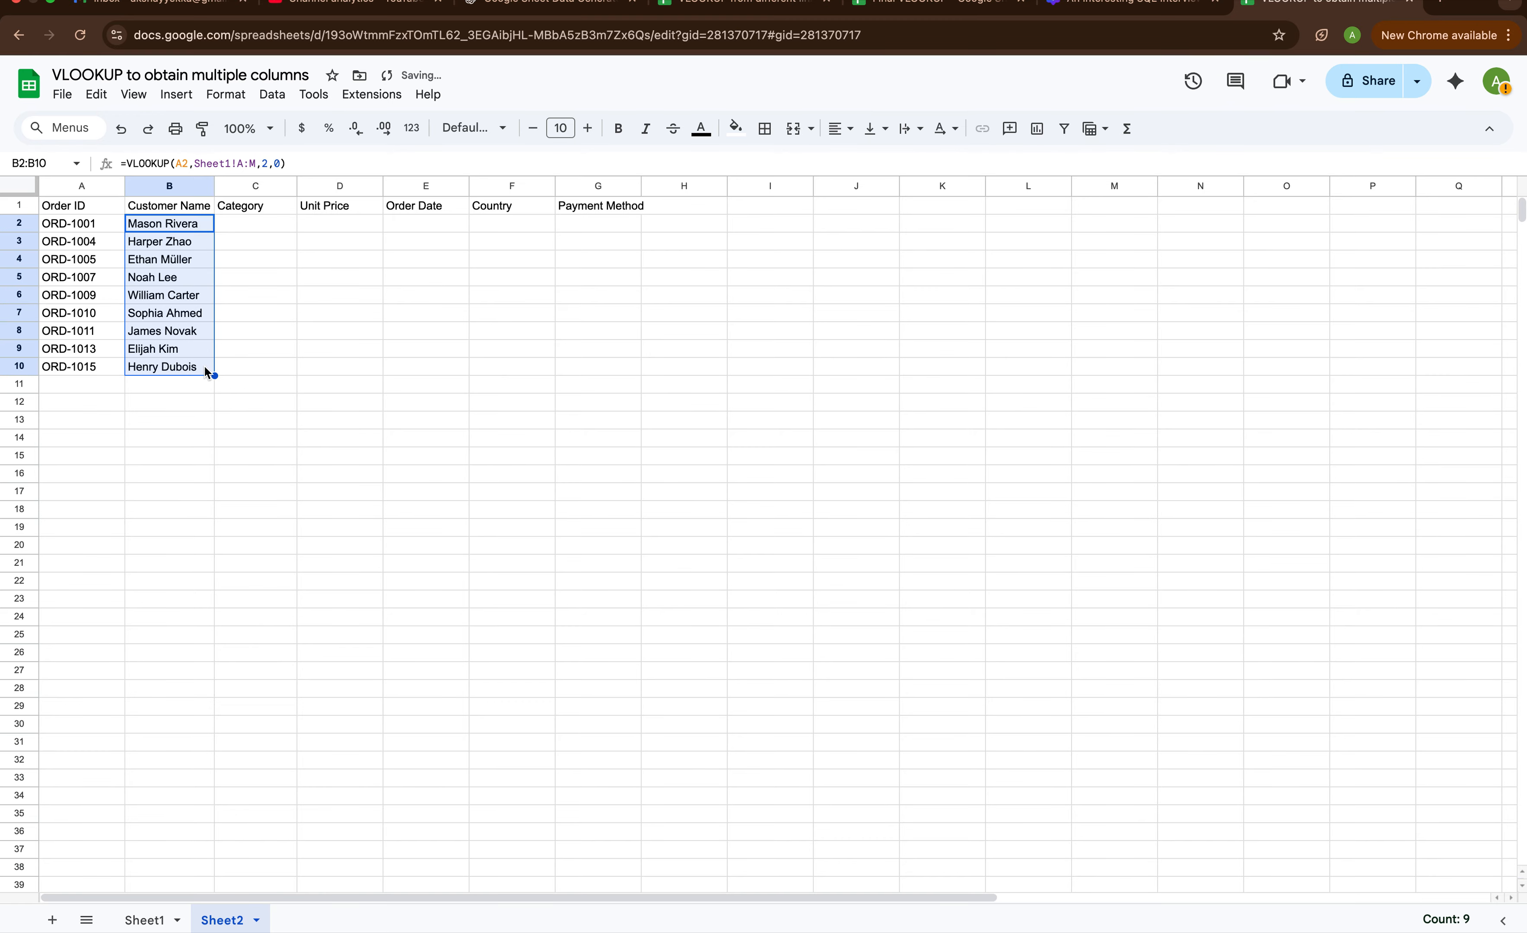
Review the unfilled column headers Category, Unit Price, Order Date, Country and Payment Method in Sheet2.
{"action": "left_click", "coordinate": [243, 205]}
{"action": "left_click", "coordinate": [331, 203]}
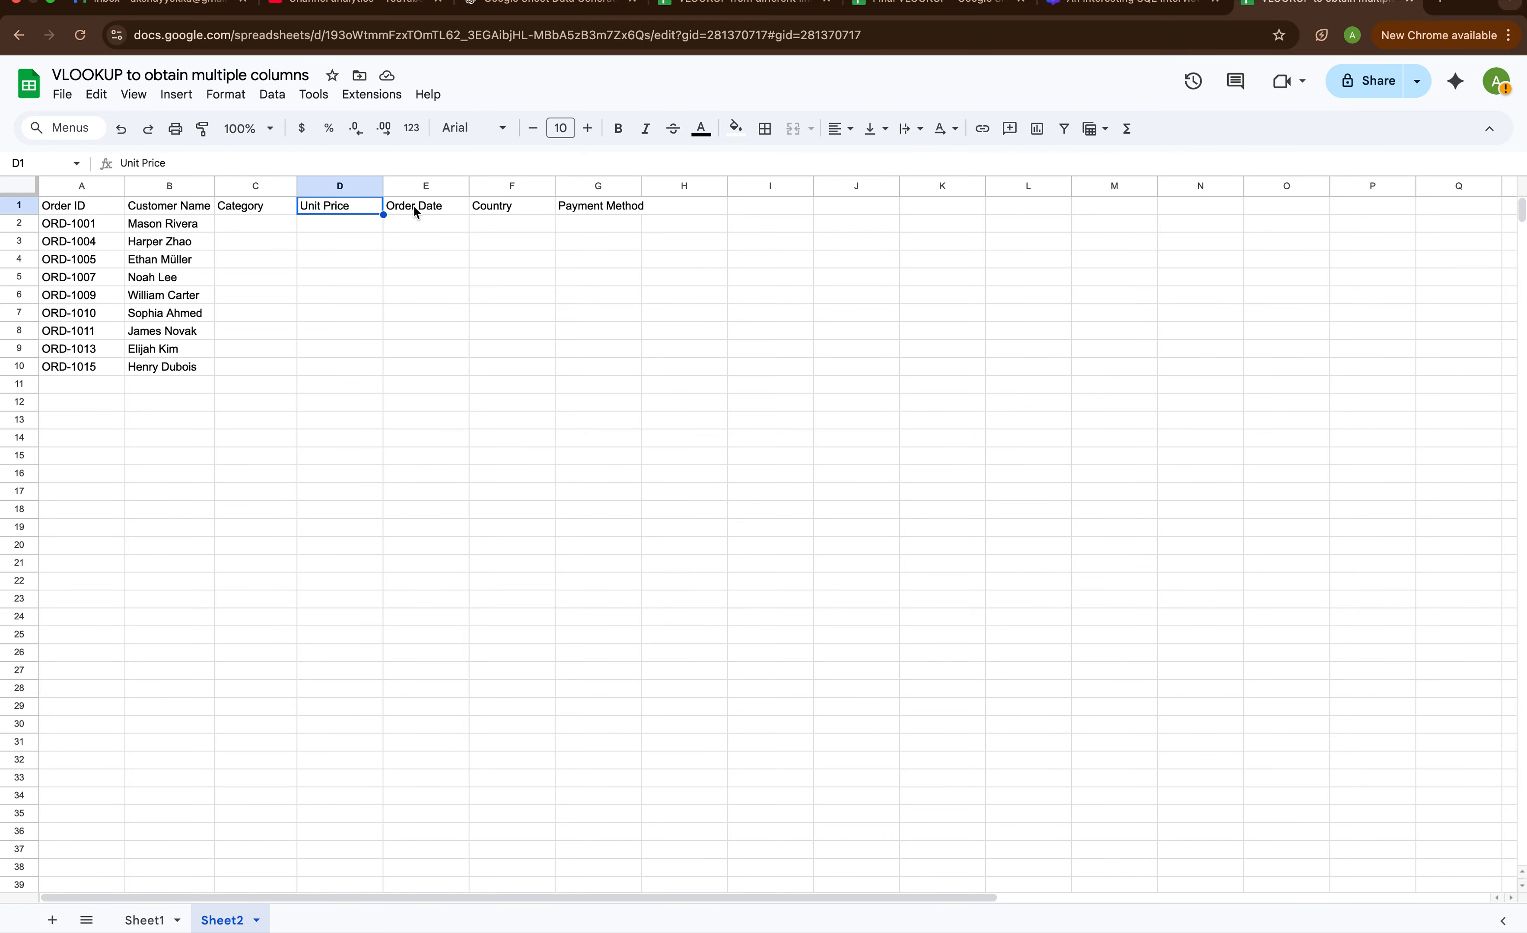
{"action": "left_click", "coordinate": [432, 208]}
{"action": "left_click", "coordinate": [501, 206]}
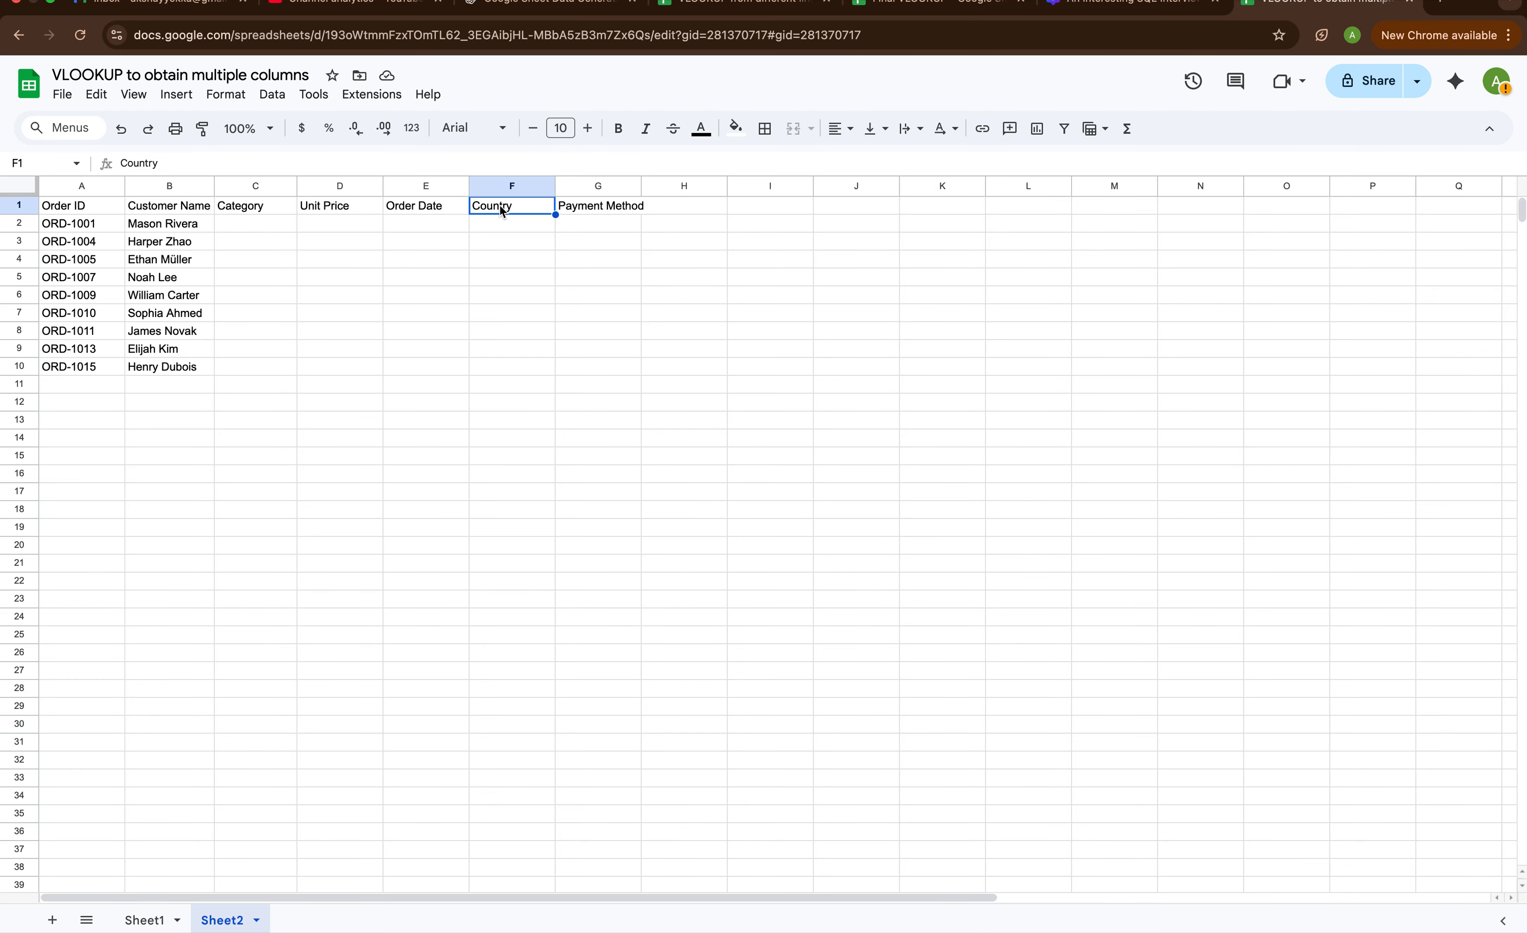
{"action": "left_click", "coordinate": [583, 204]}
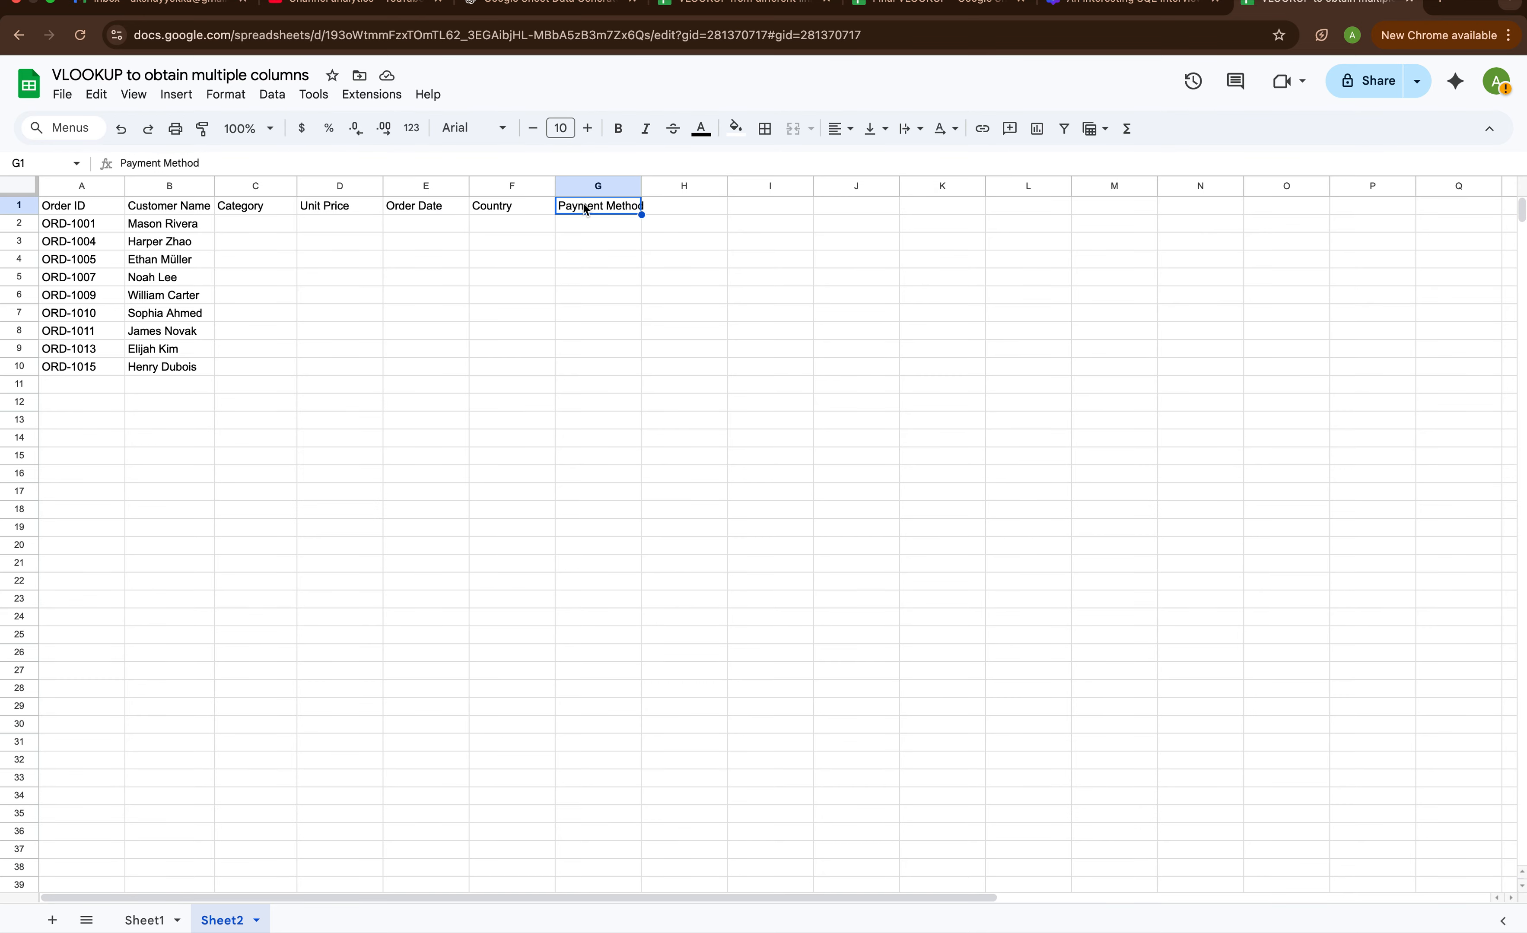
Remove the column index and match type from B2's VLOOKUP and clear the formulas in B3:B10.
{"action": "double_click", "coordinate": [198, 222]}
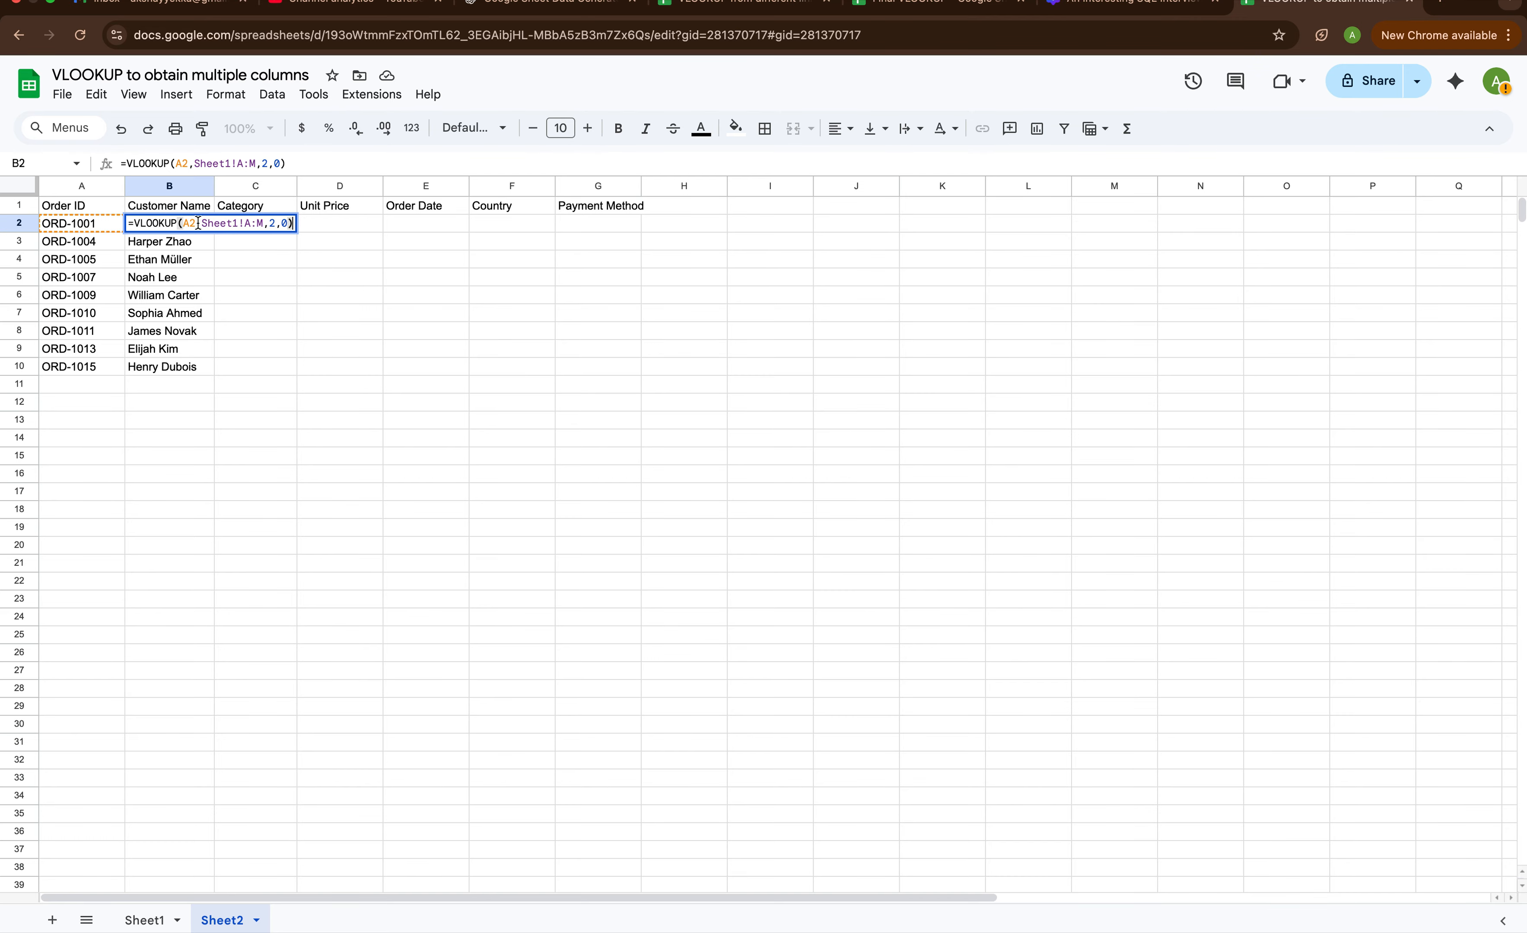
{"action": "key", "text": "BackSpace"}
{"action": "key", "text": "BackSpace"}
{"action": "key", "text": "BackSpace"}
{"action": "key", "text": "BackSpace"}
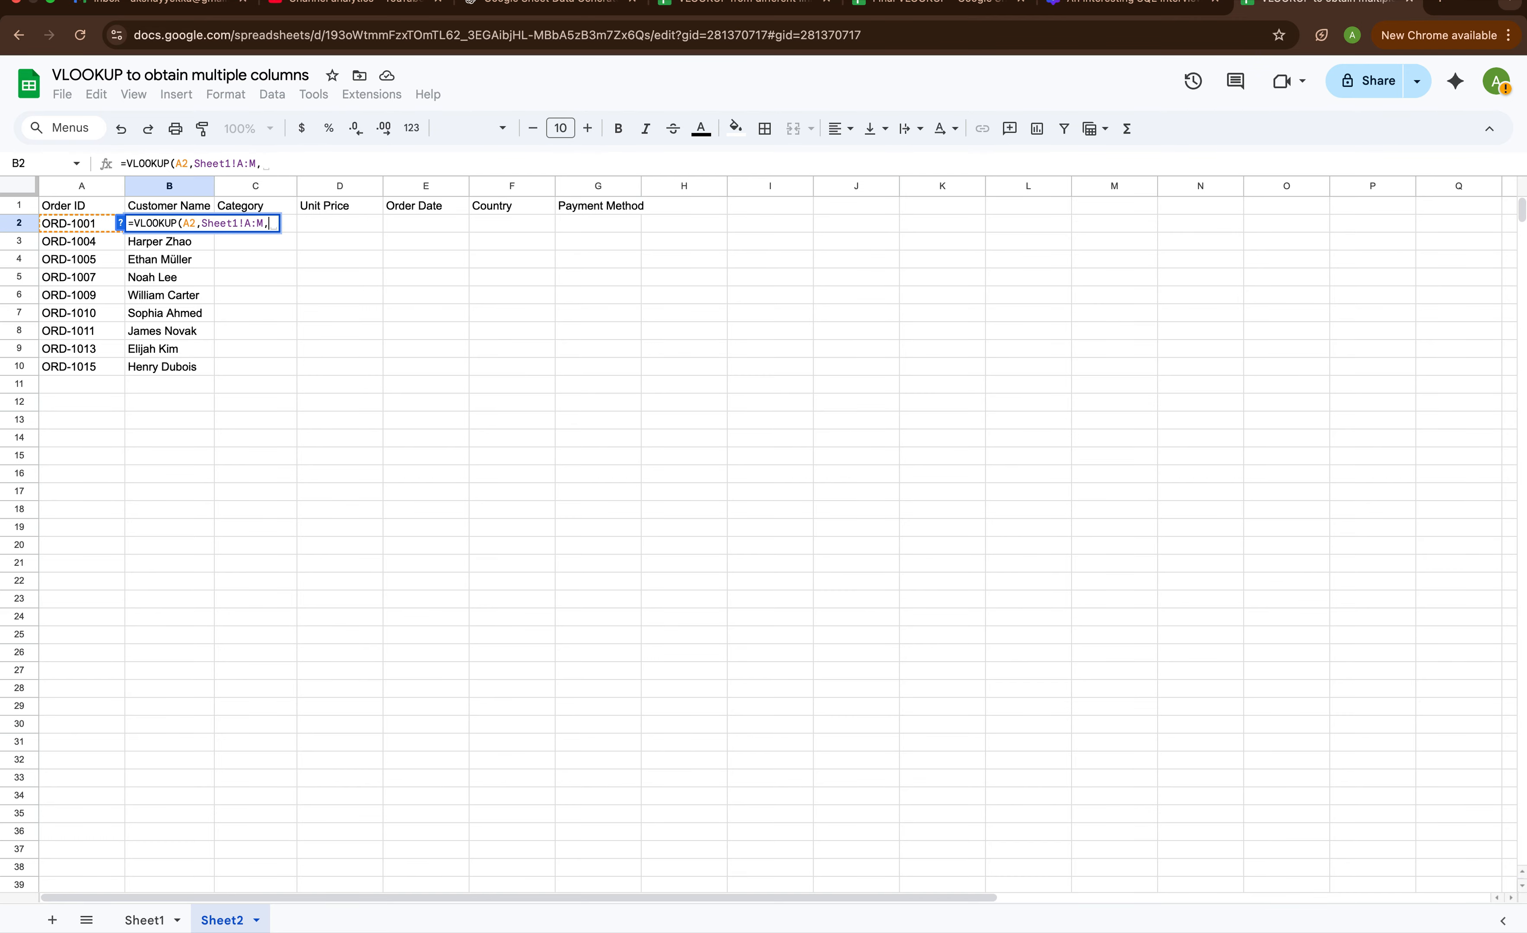
{"action": "key", "text": "Return"}
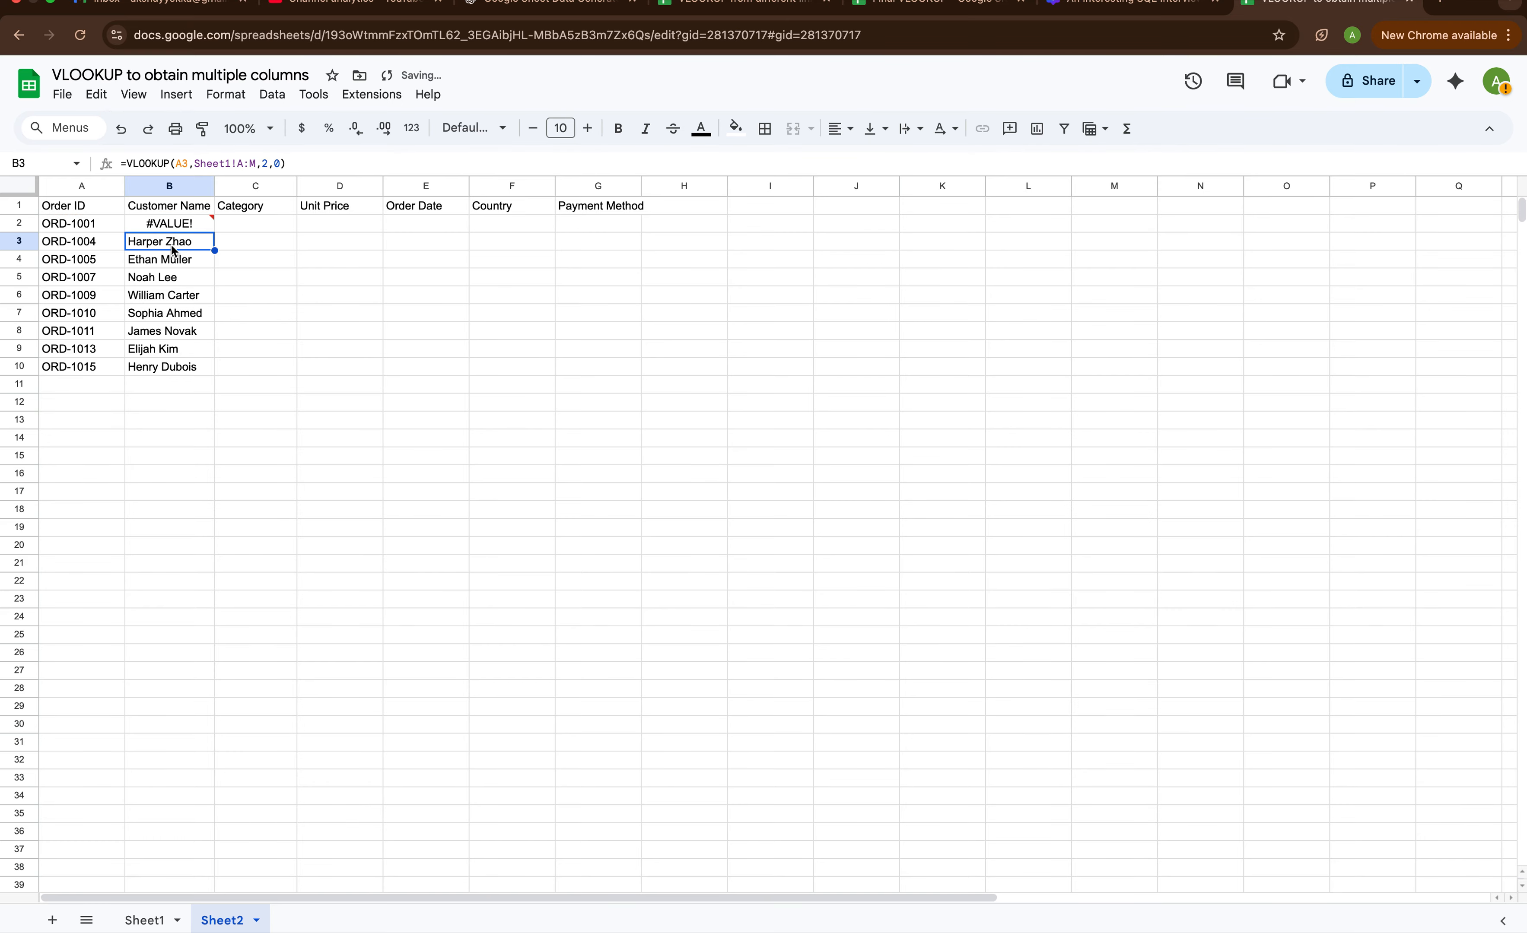
{"action": "left_click", "coordinate": [173, 369], "text": "shift"}
{"action": "key", "text": "Delete"}
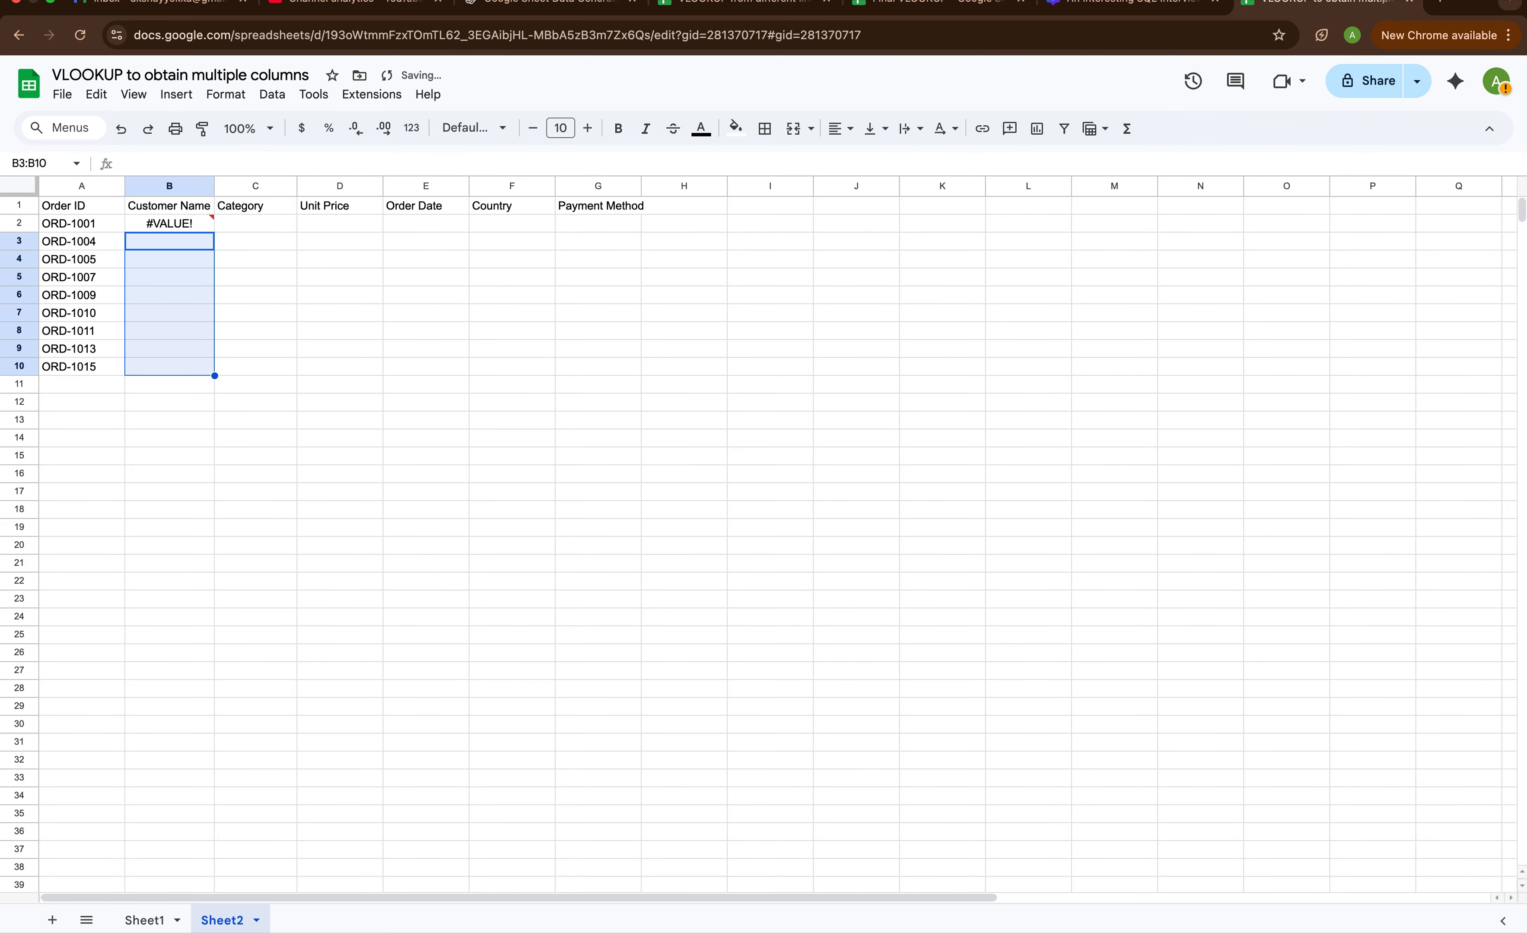
Enter the column index array {2,4,6,8,10,11} in B2's VLOOKUP, using Sheet1 to count the needed columns.
{"action": "double_click", "coordinate": [191, 223]}
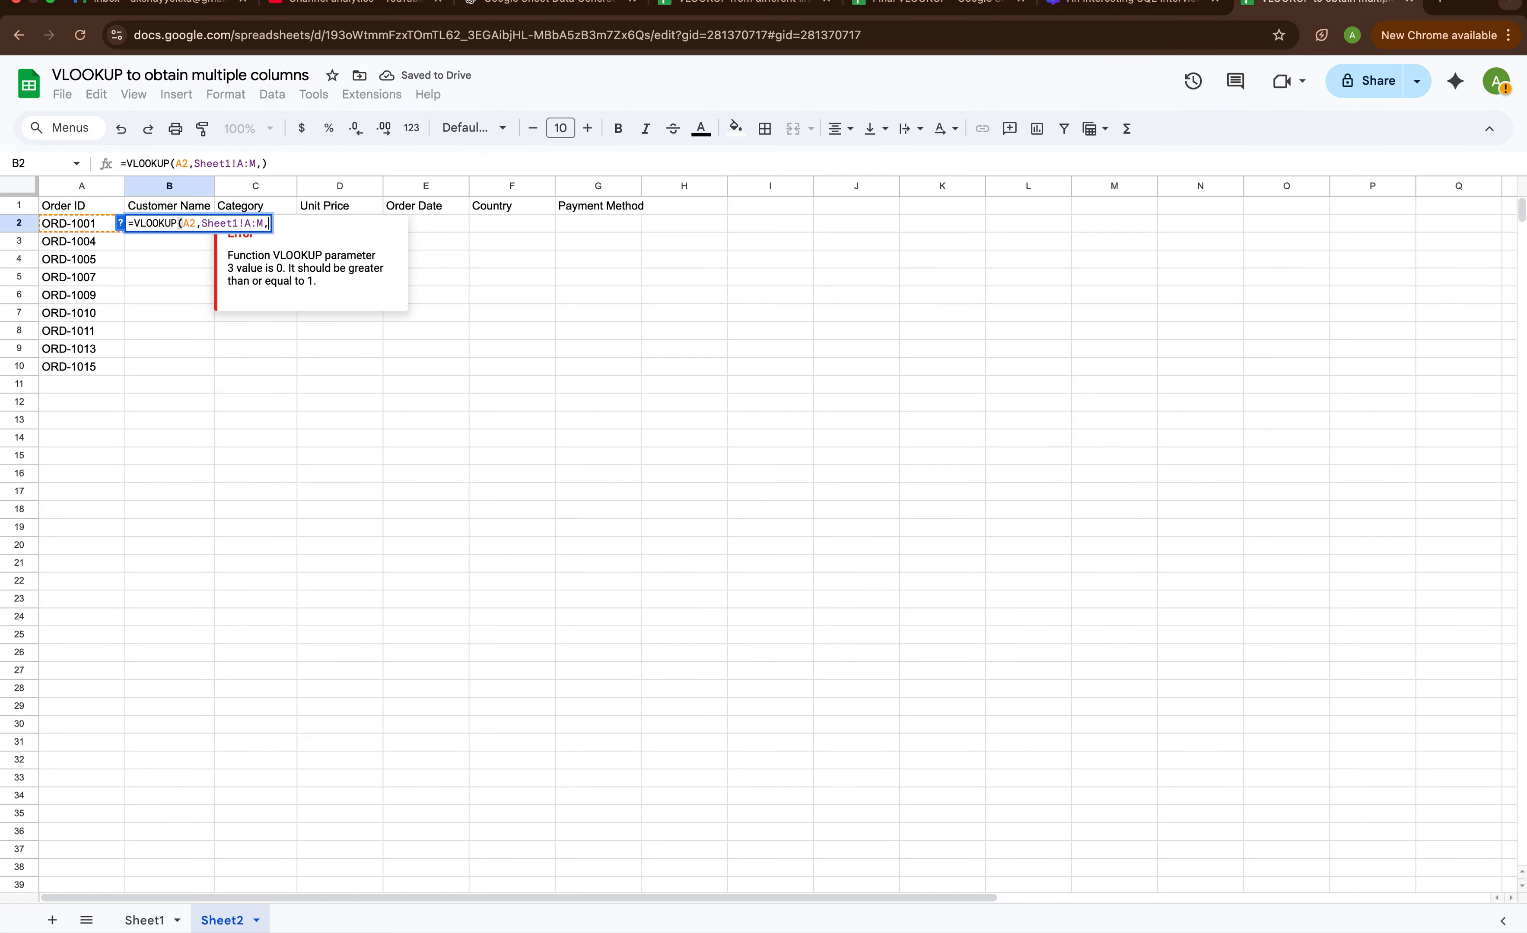
{"action": "key", "text": "BackSpace"}
{"action": "type", "text": "{"}
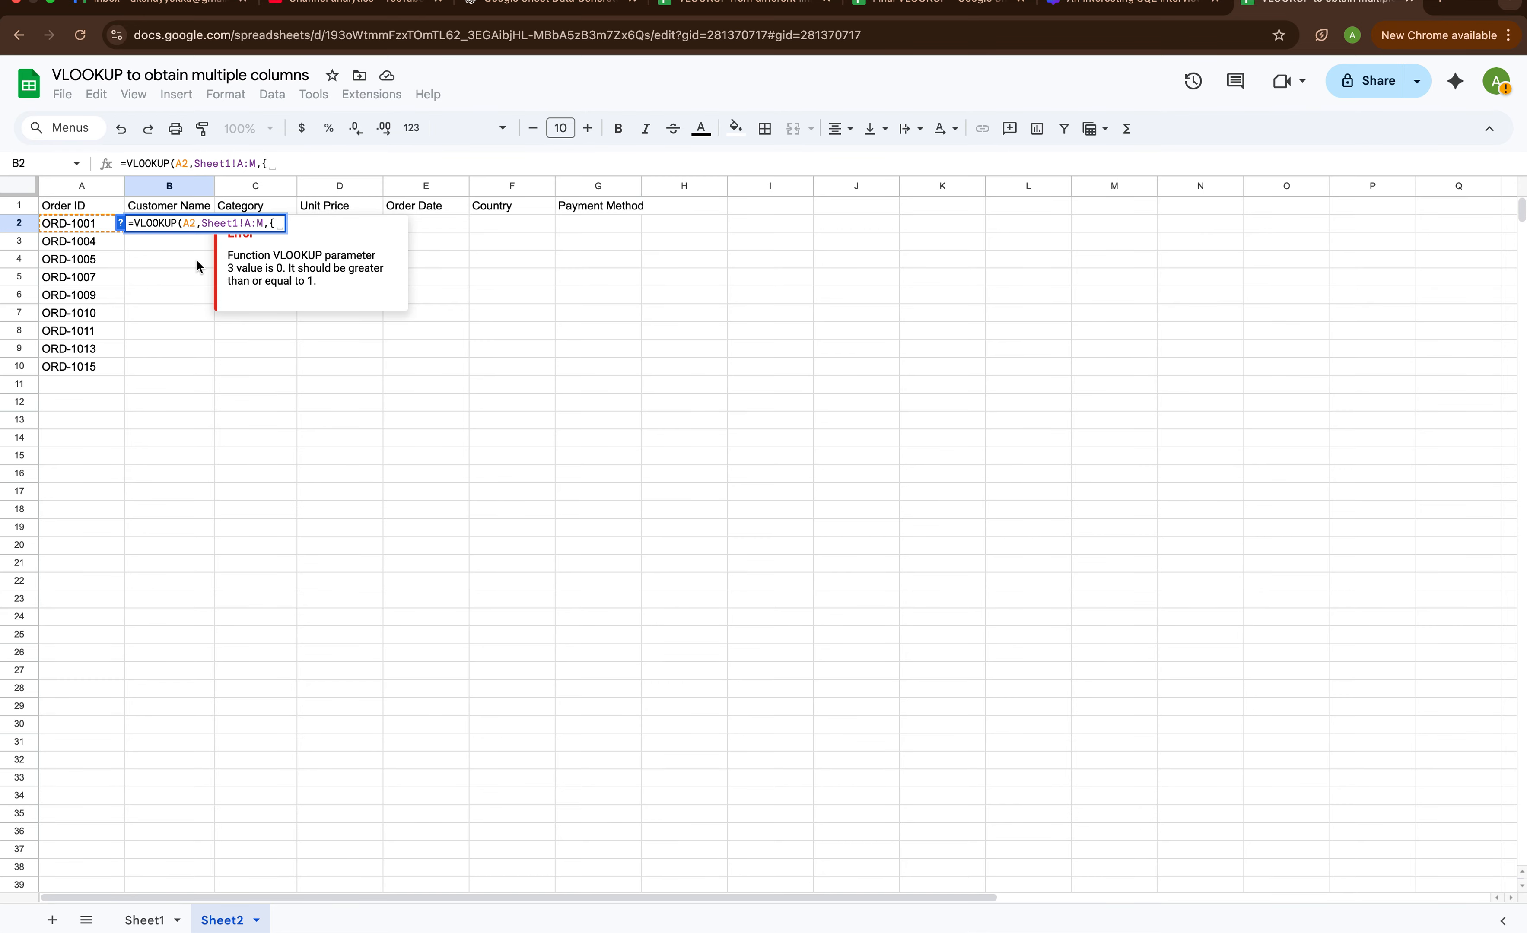
{"action": "type", "text": "2"}
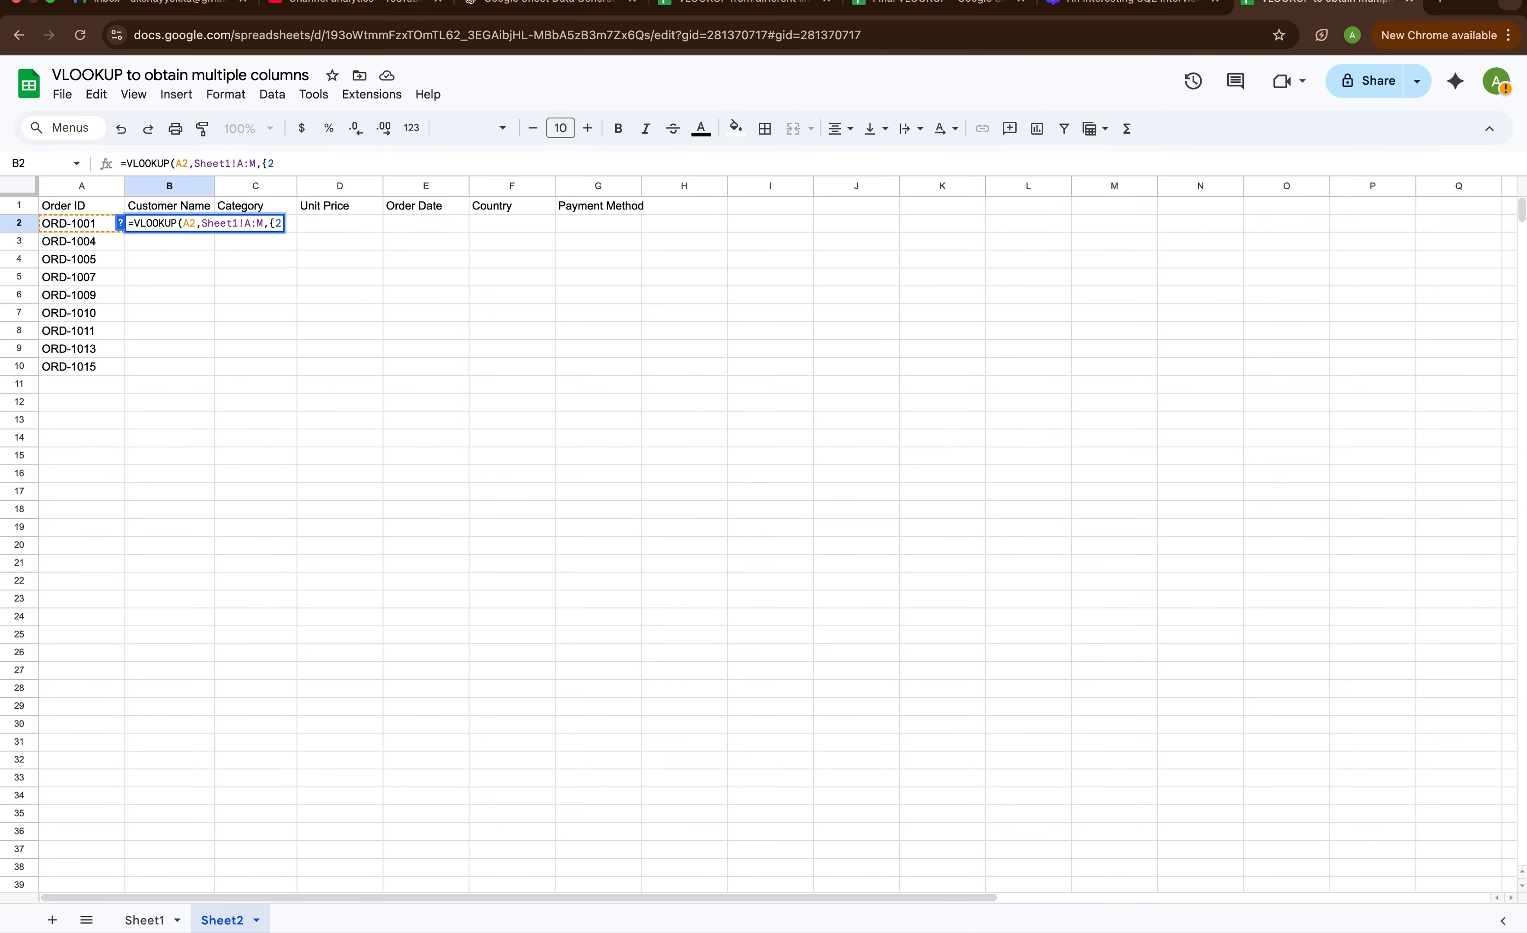
{"action": "type", "text": ","}
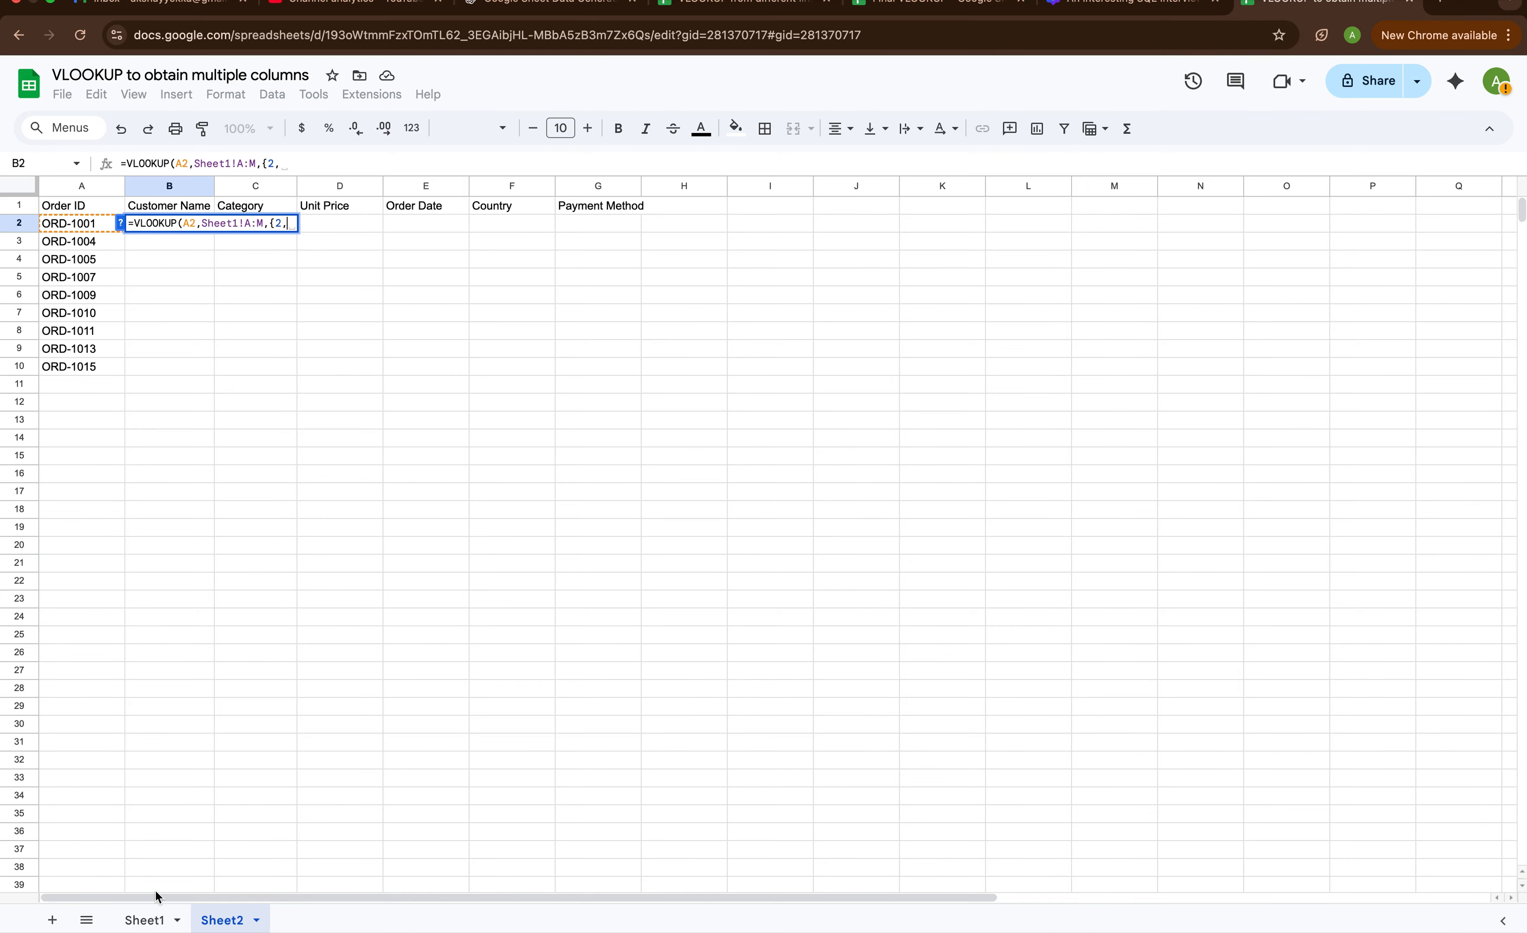
{"action": "left_click", "coordinate": [162, 920]}
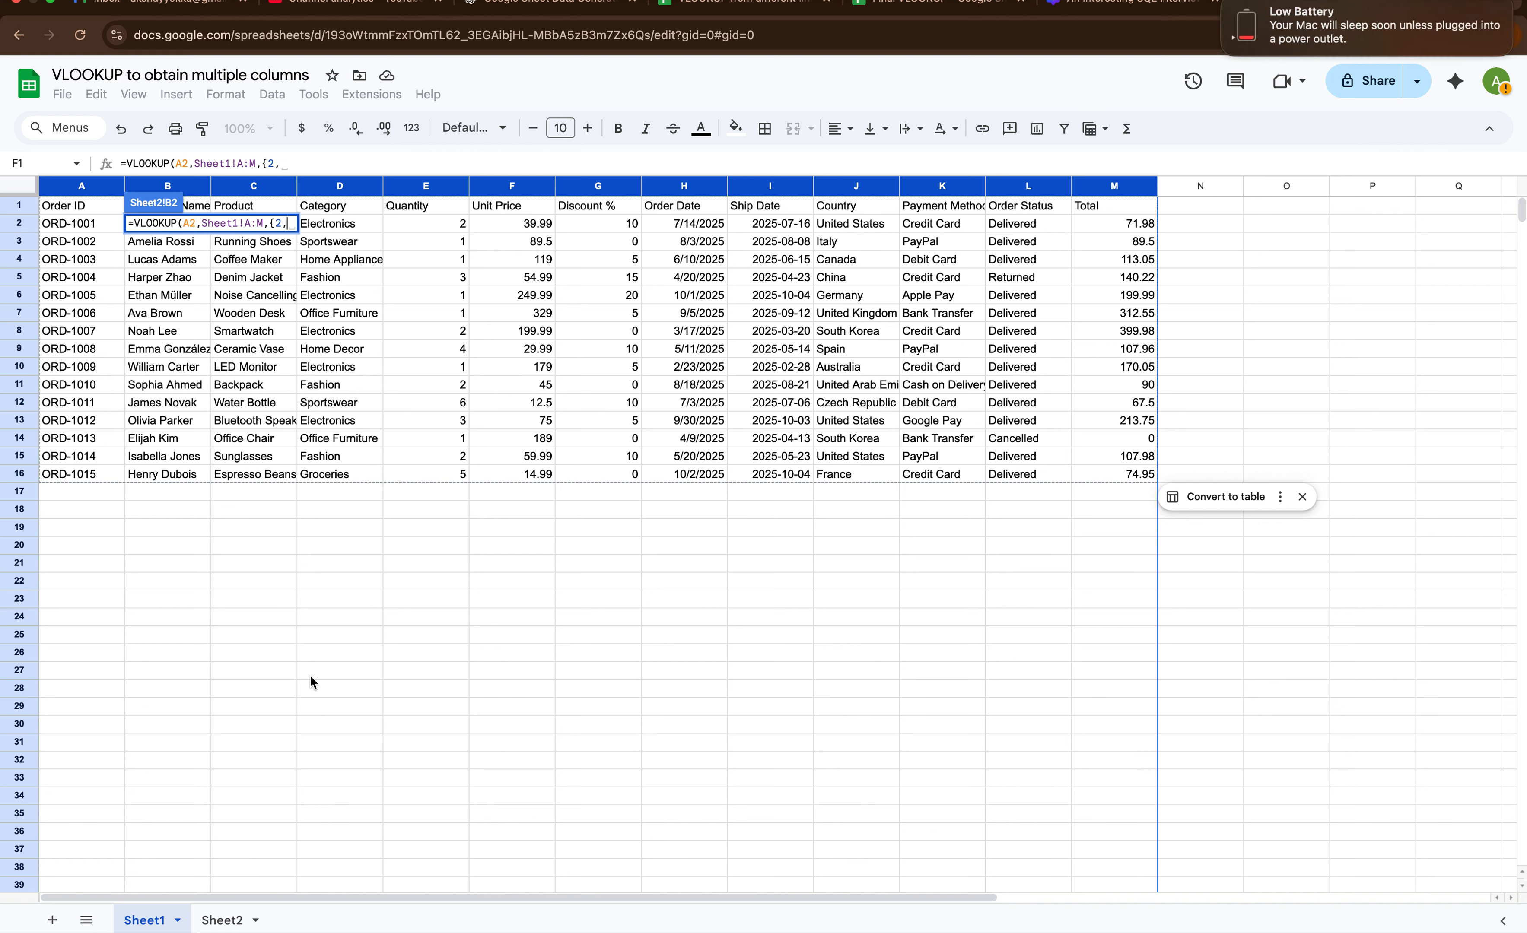
{"action": "type", "text": "4,"}
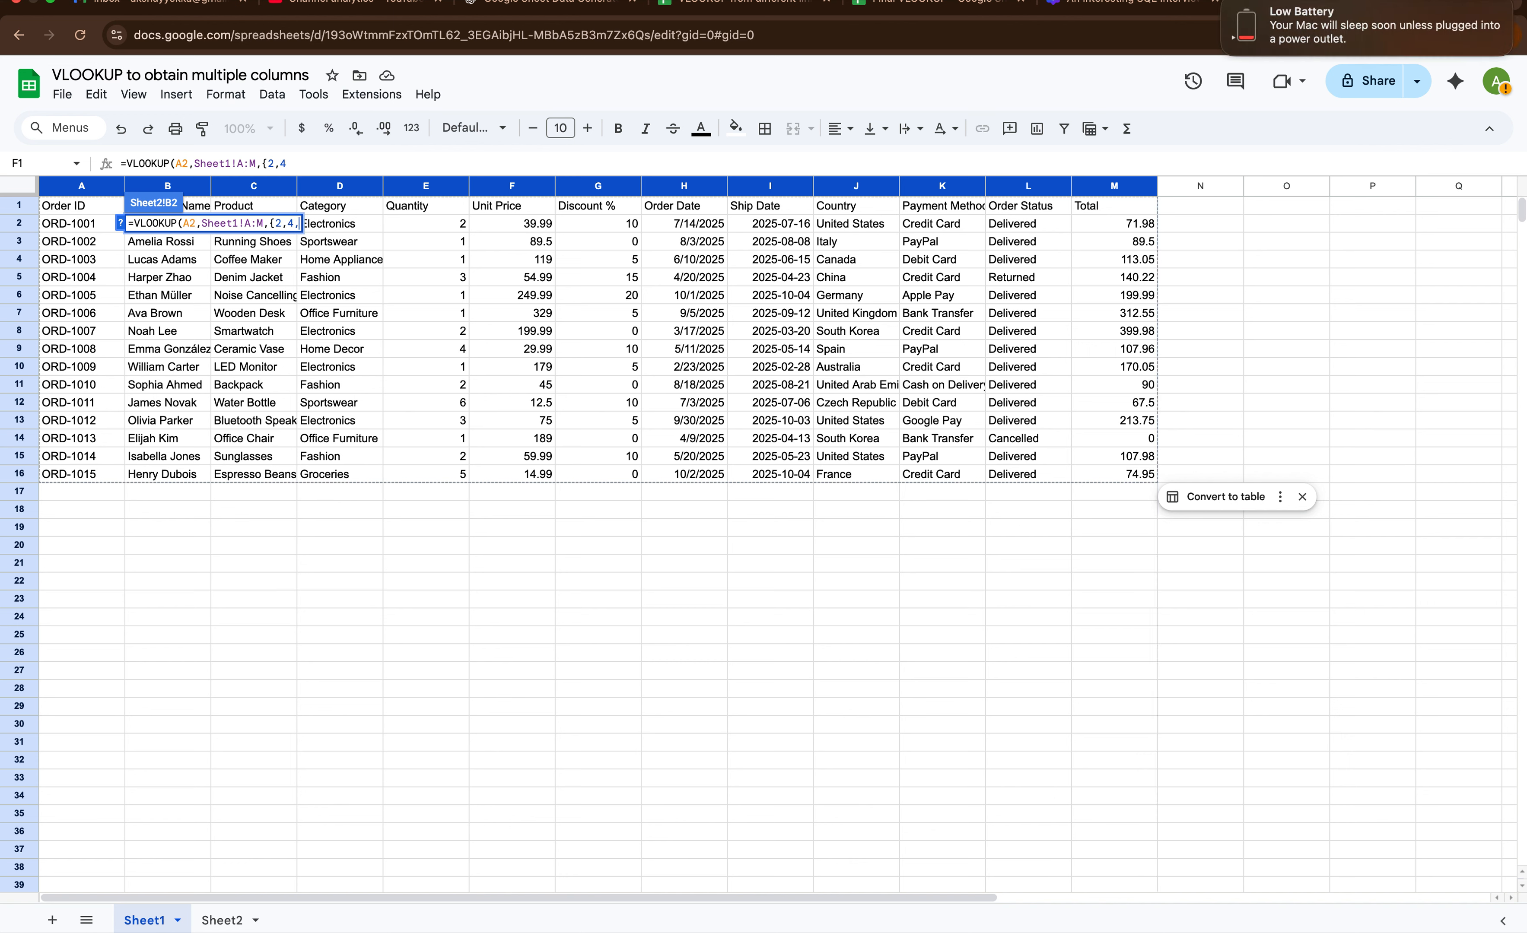
{"action": "type", "text": "6,"}
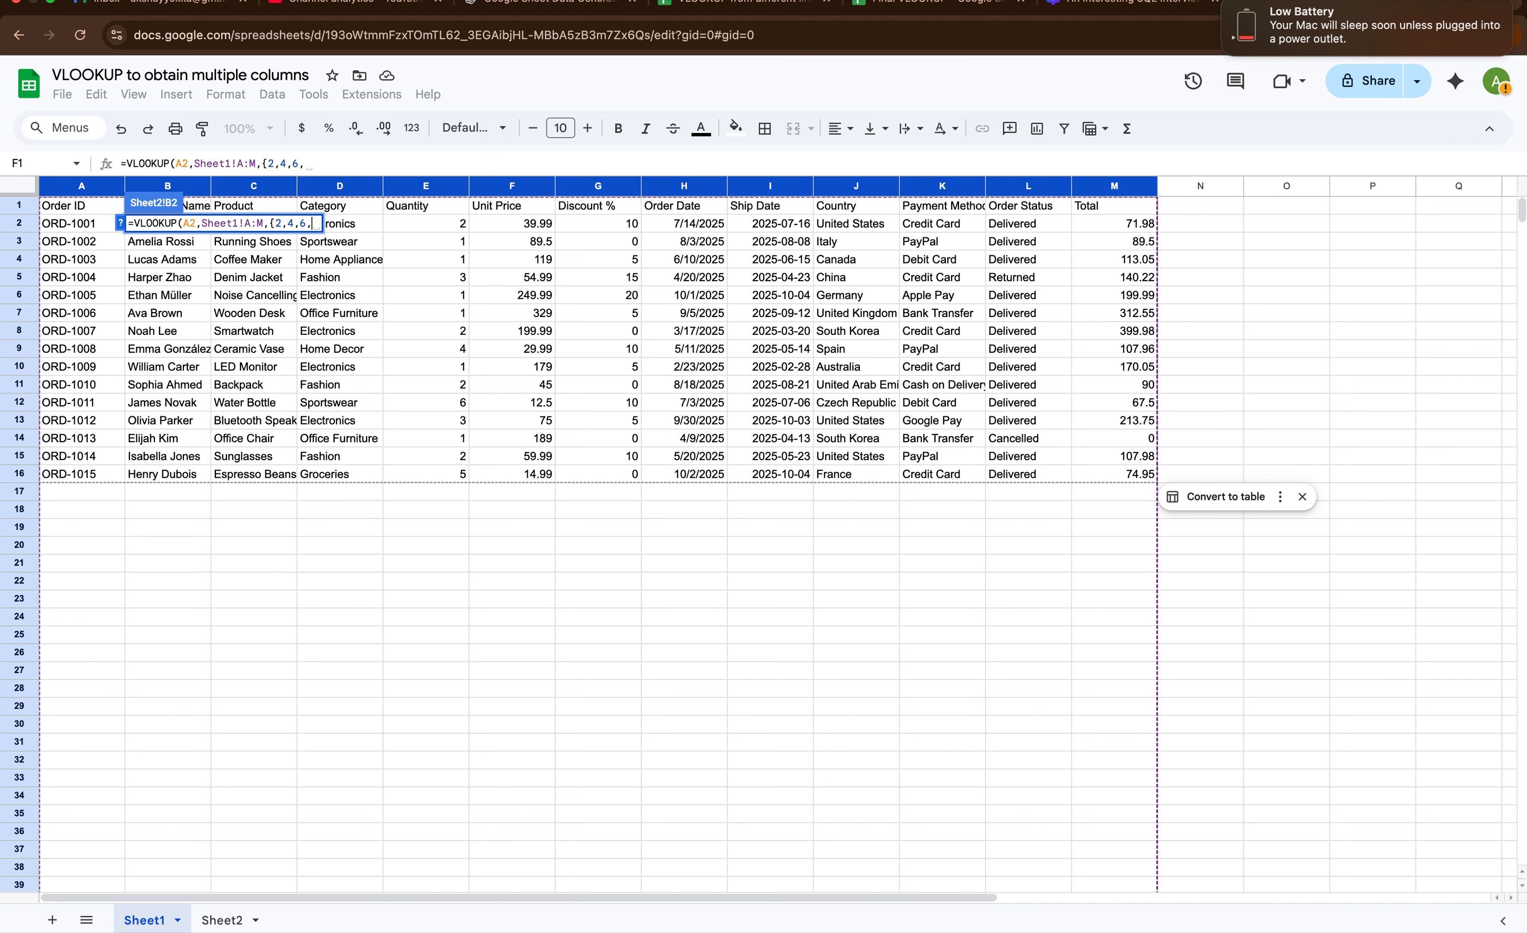
{"action": "type", "text": "8,10"}
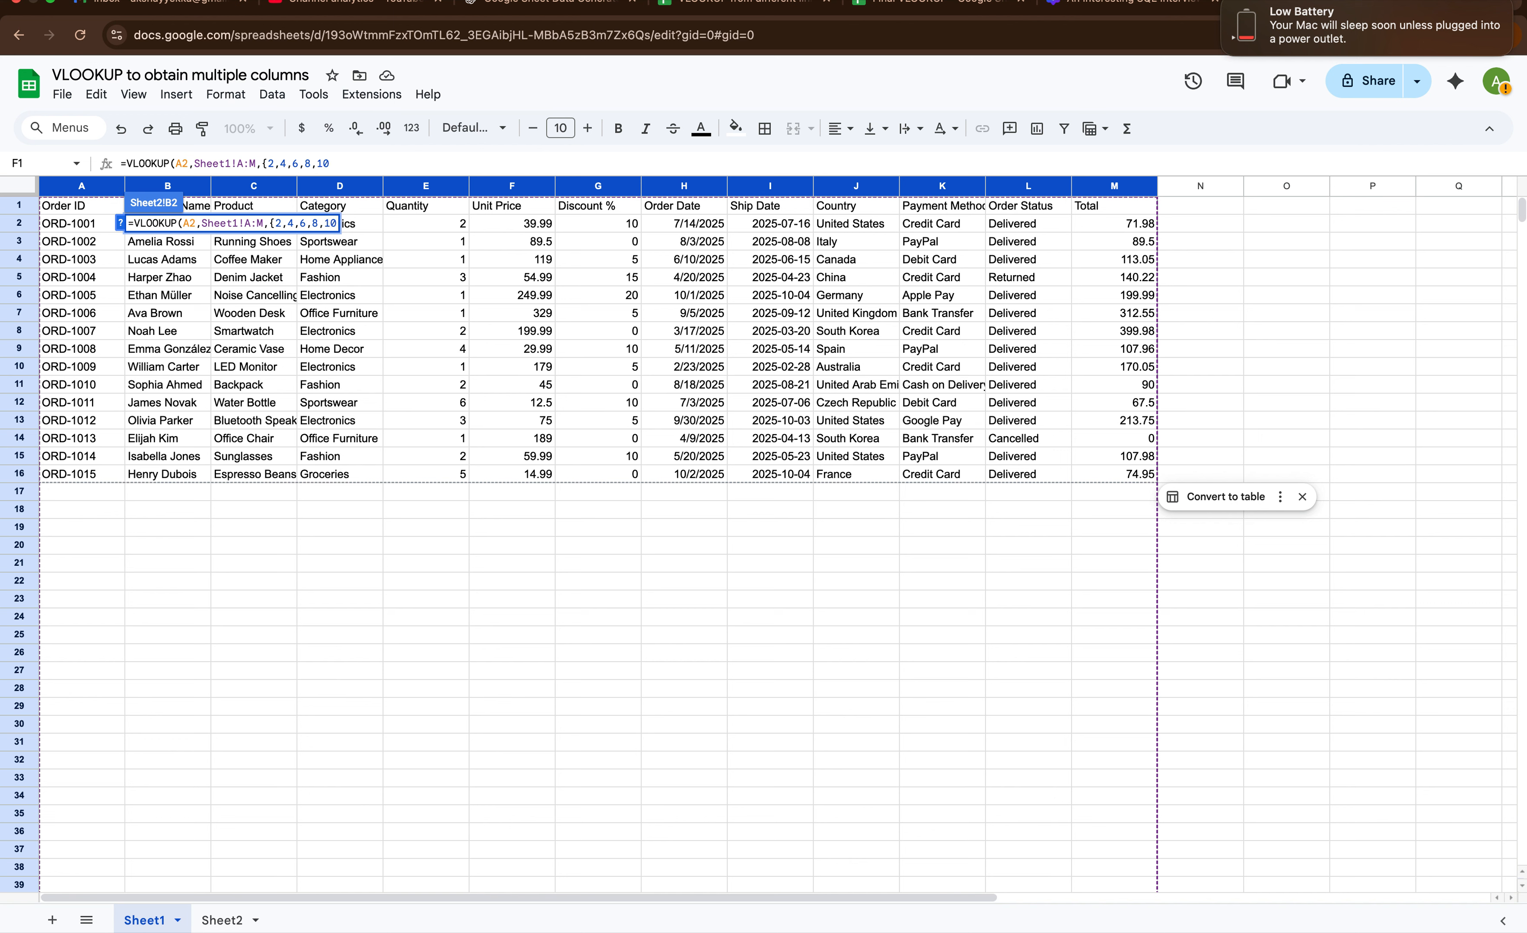
{"action": "type", "text": ","}
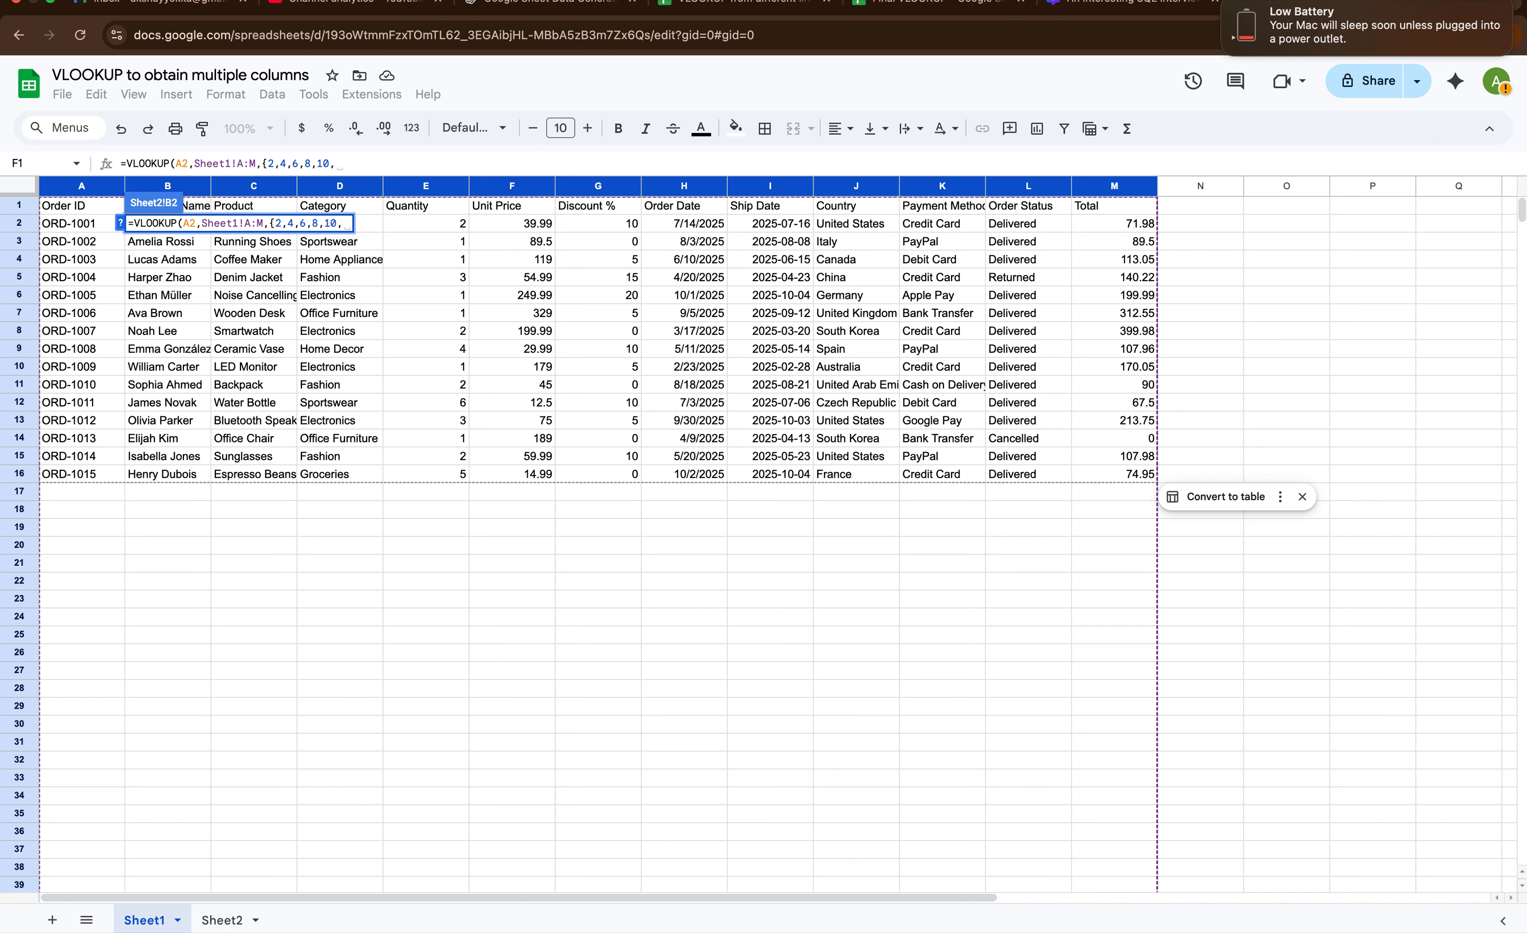
{"action": "type", "text": "11"}
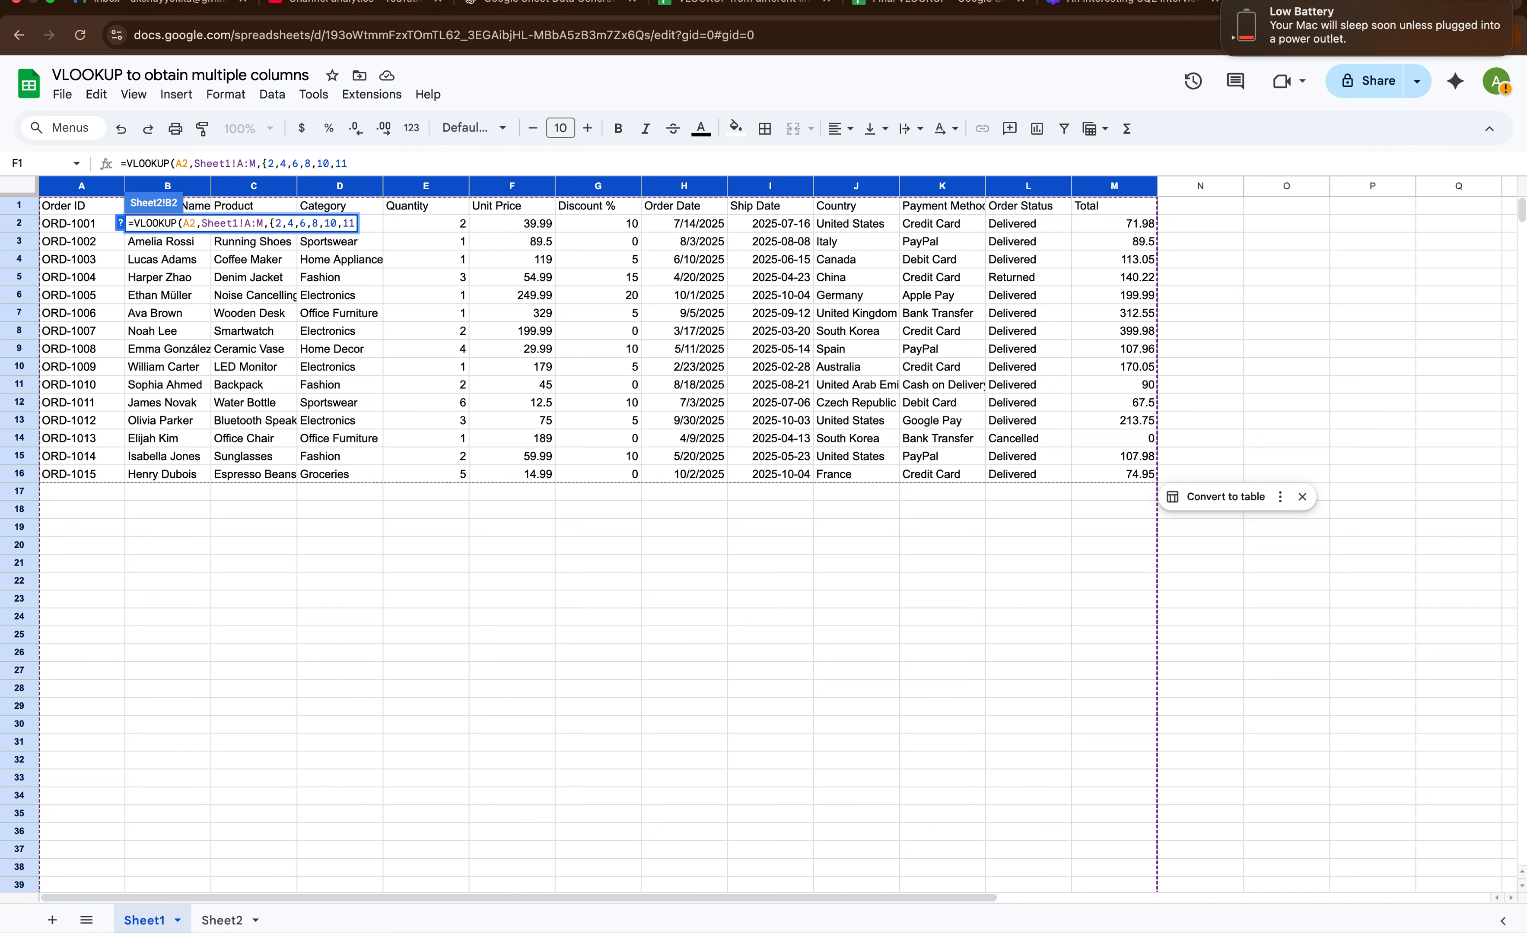
{"action": "type", "text": "}"}
Complete B2's array-index VLOOKUP with 0 for an exact match.
{"action": "type", "text": ","}
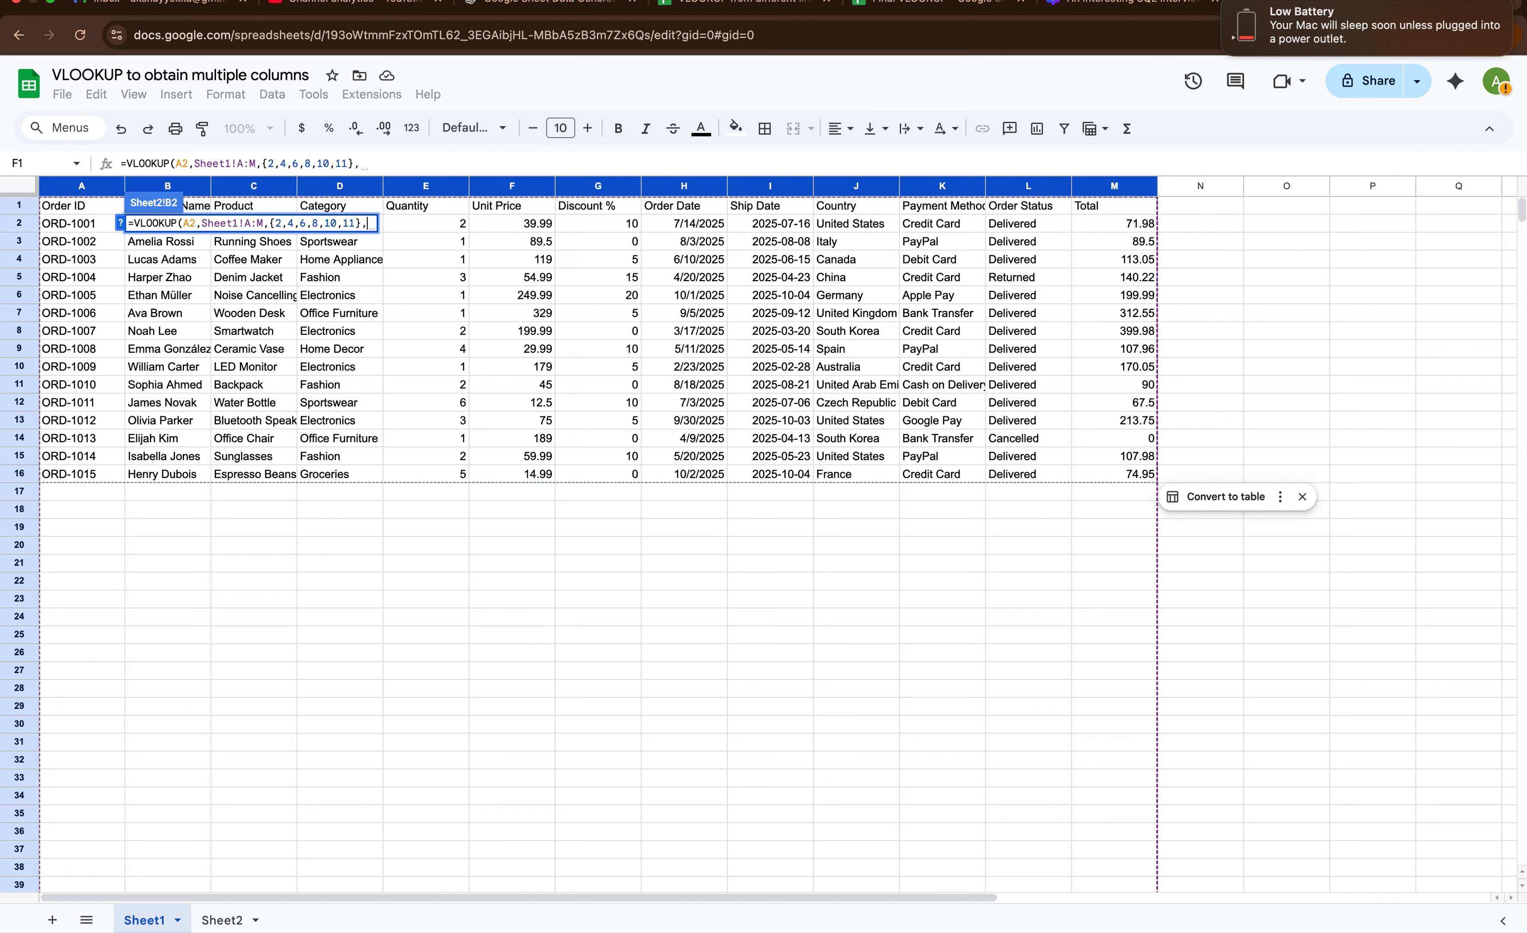
{"action": "key", "text": "BackSpace"}
{"action": "type", "text": "0)"}
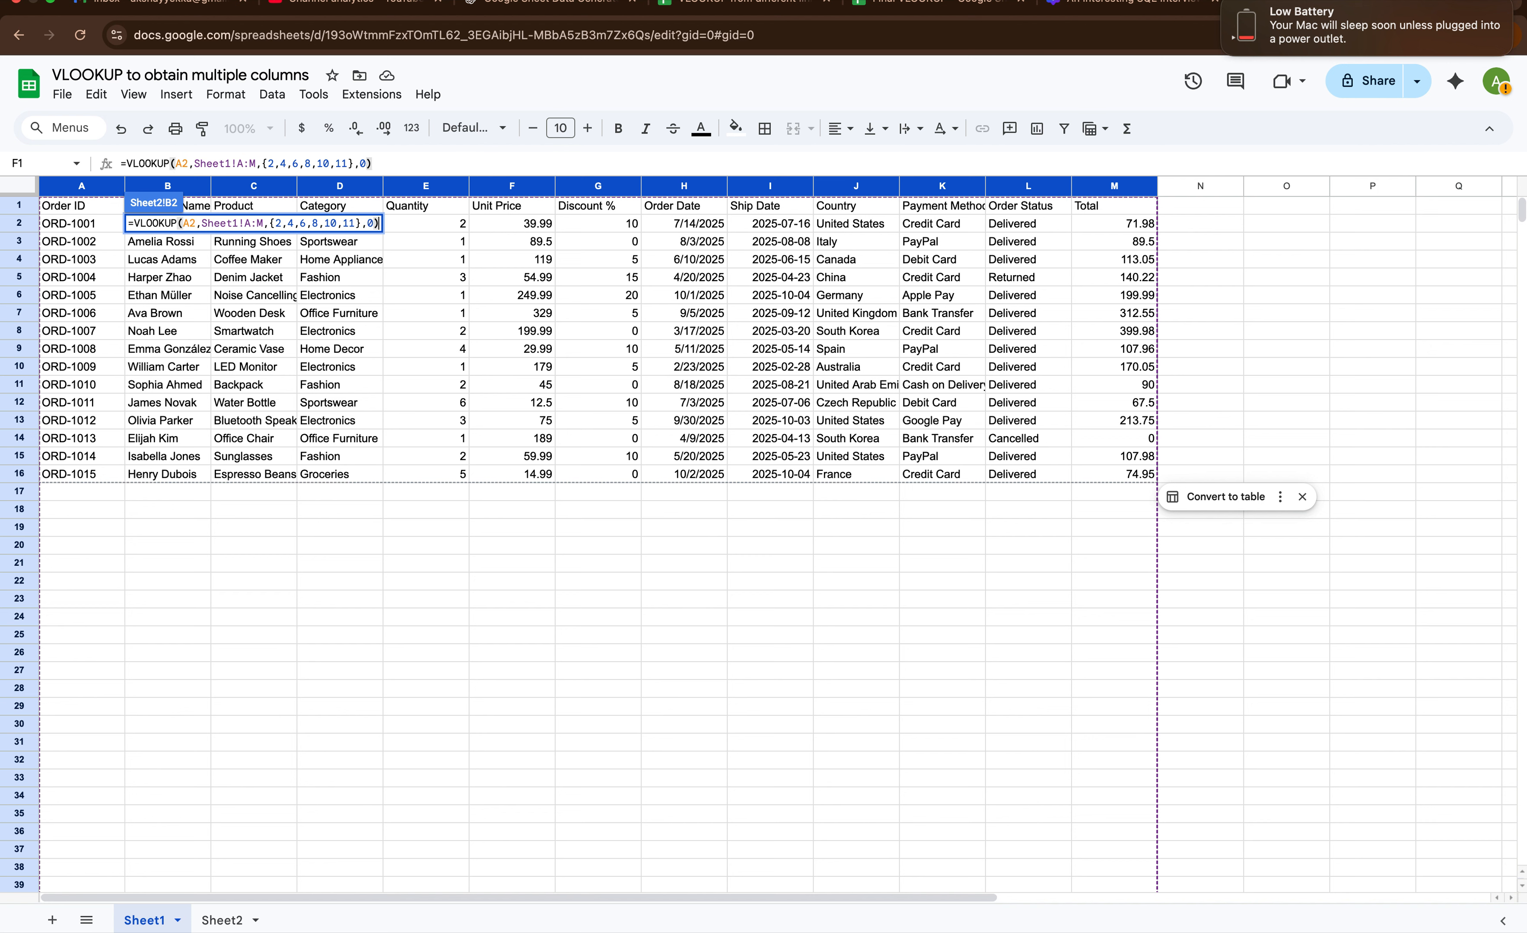
{"action": "key", "text": "Return"}
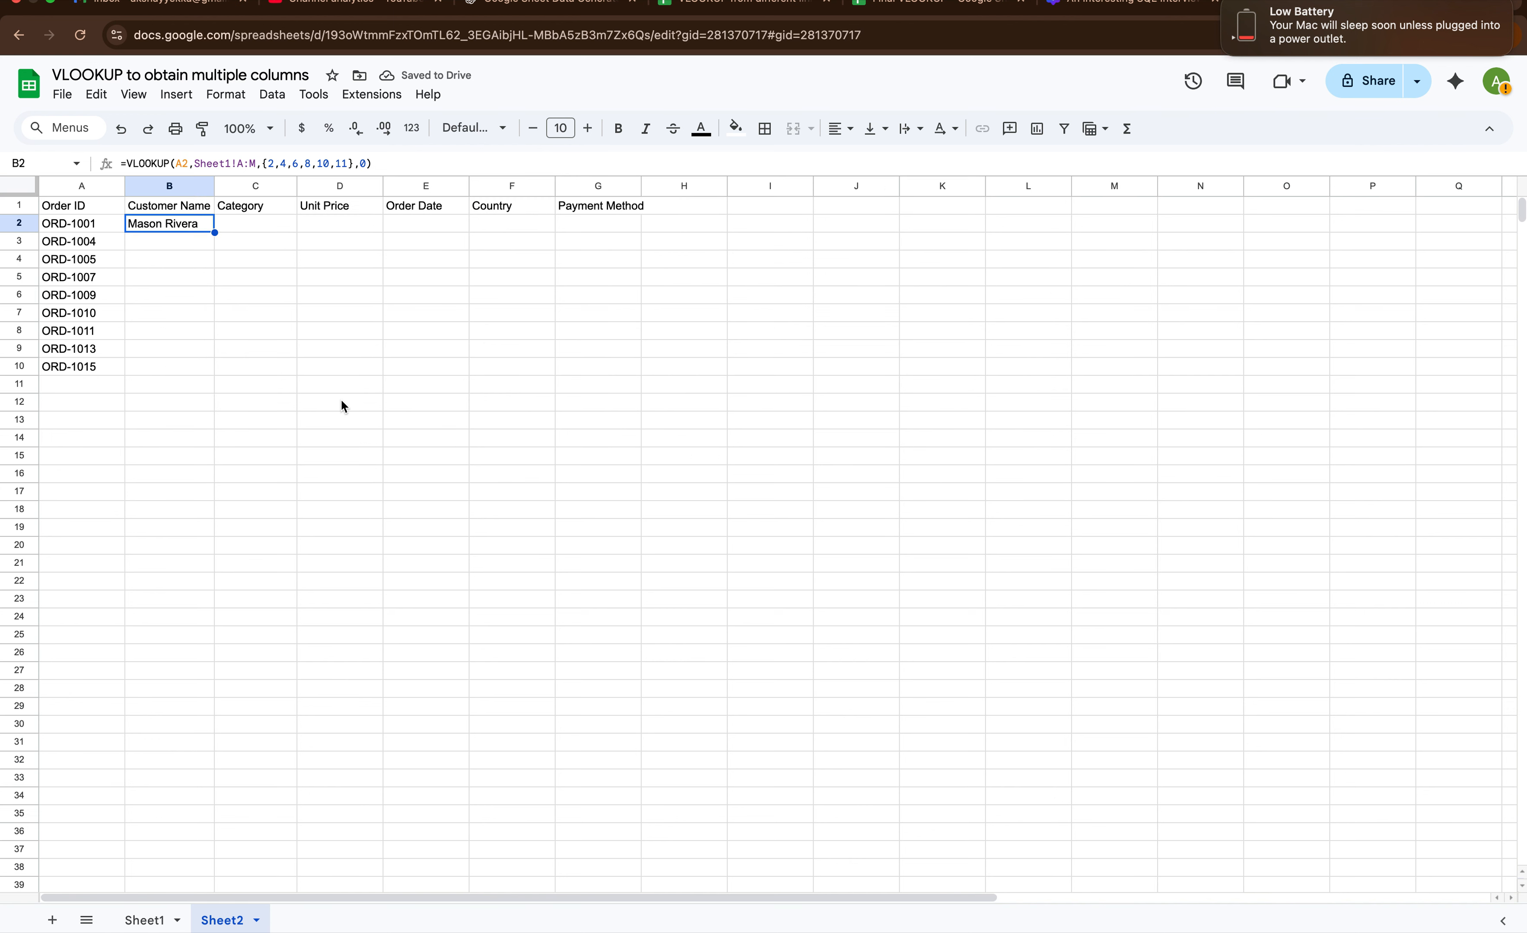
Try filling B2's VLOOKUP down to B10, and clear B3:B10 again.
{"action": "left_click_drag", "start_coordinate": [215, 231], "coordinate": [213, 375]}
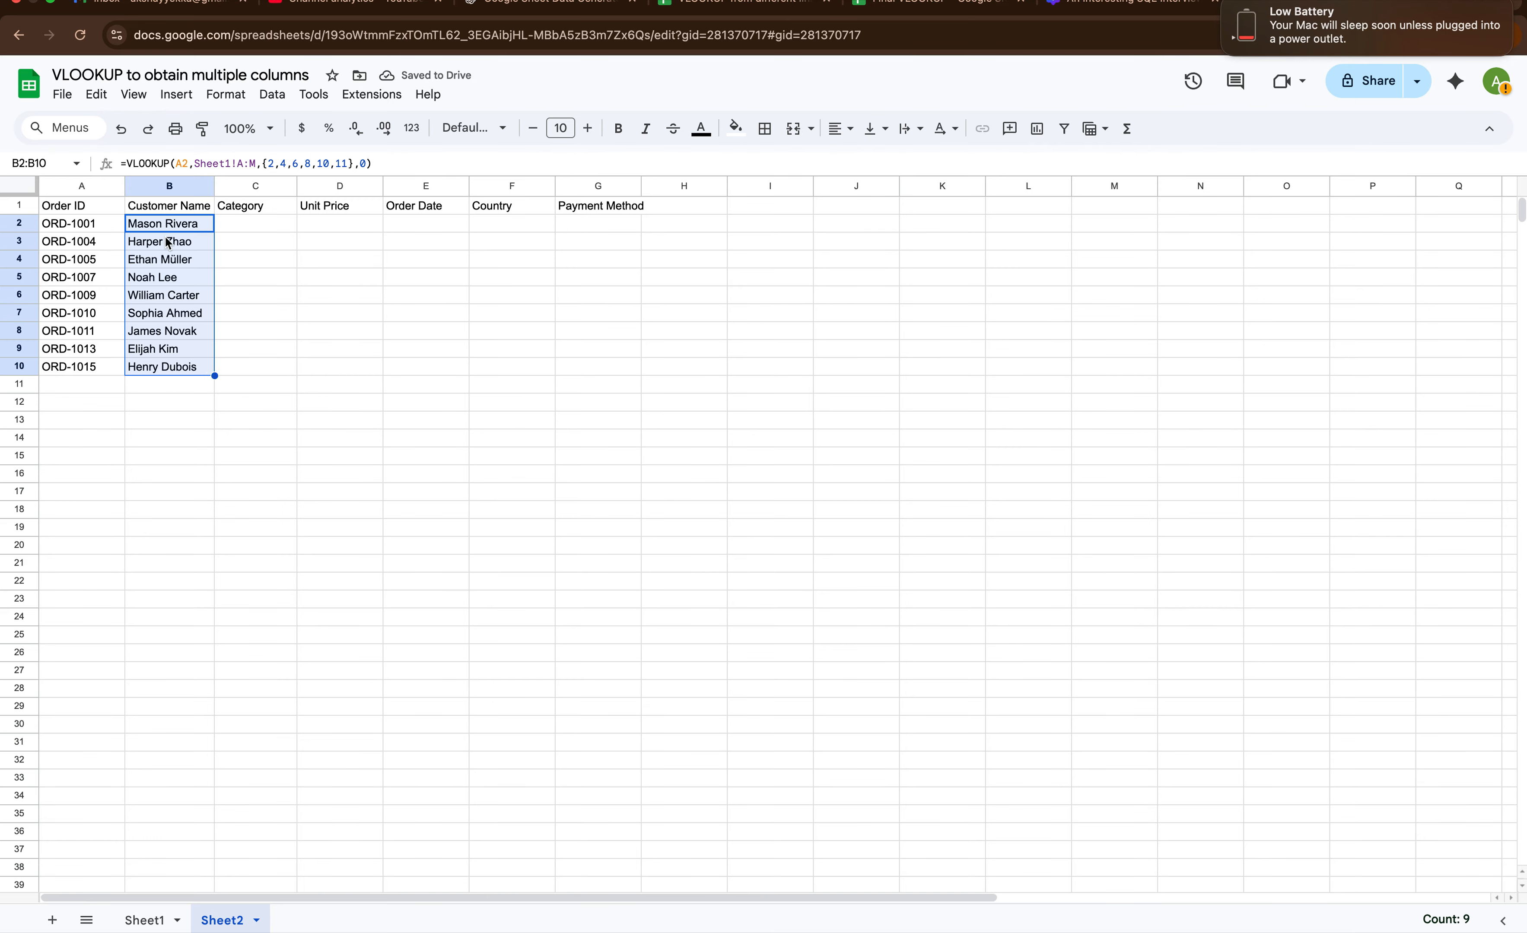
{"action": "left_click_drag", "start_coordinate": [173, 243], "coordinate": [170, 368]}
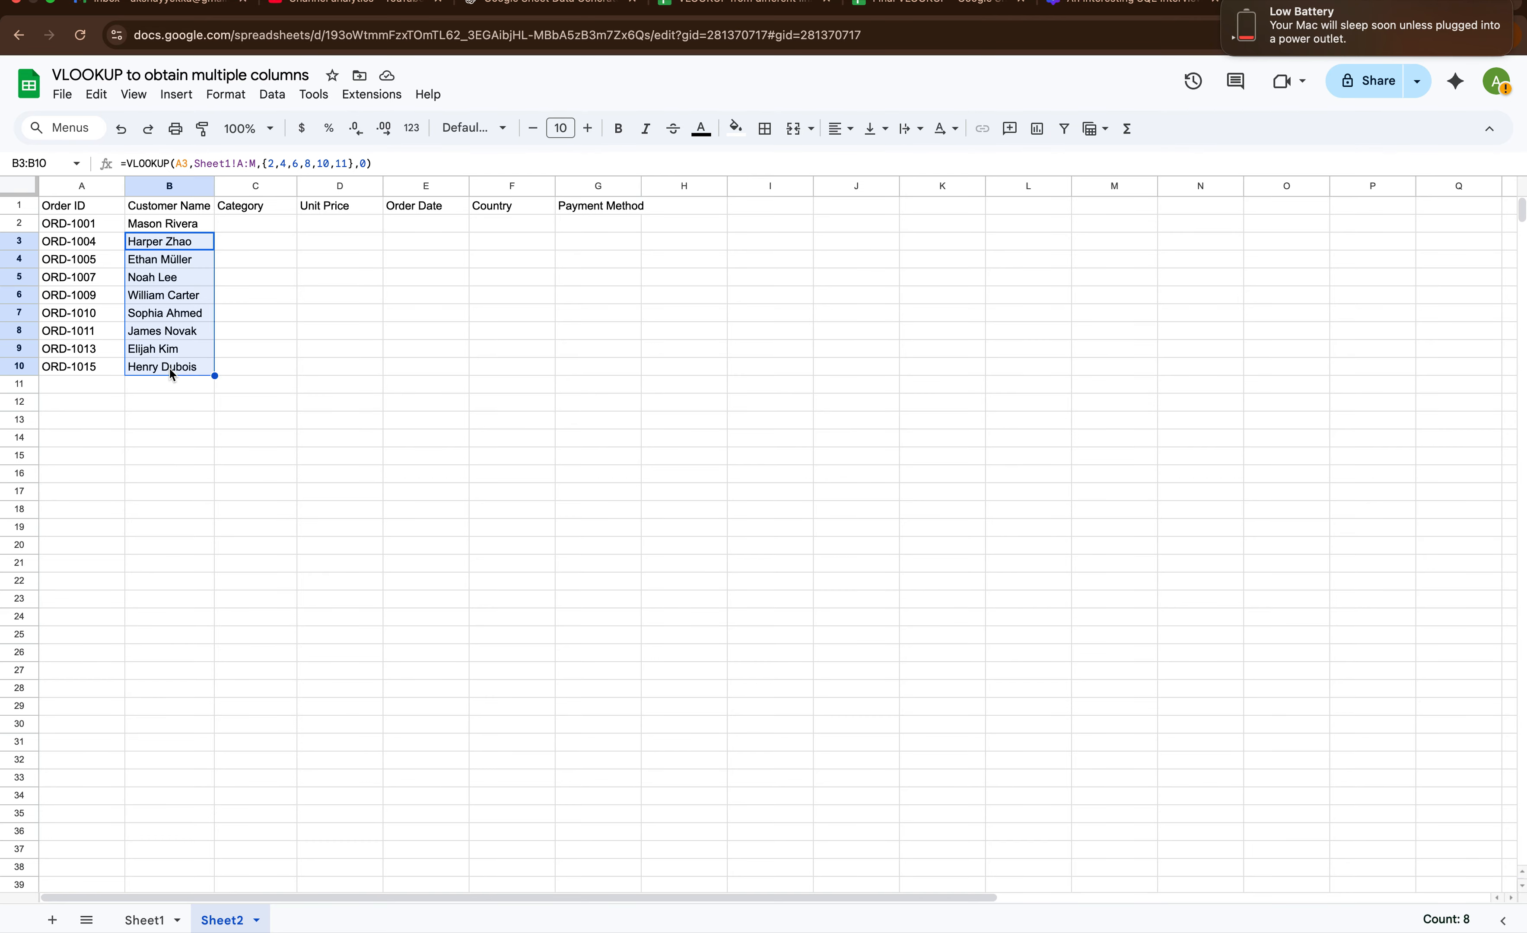
{"action": "key", "text": "Delete"}
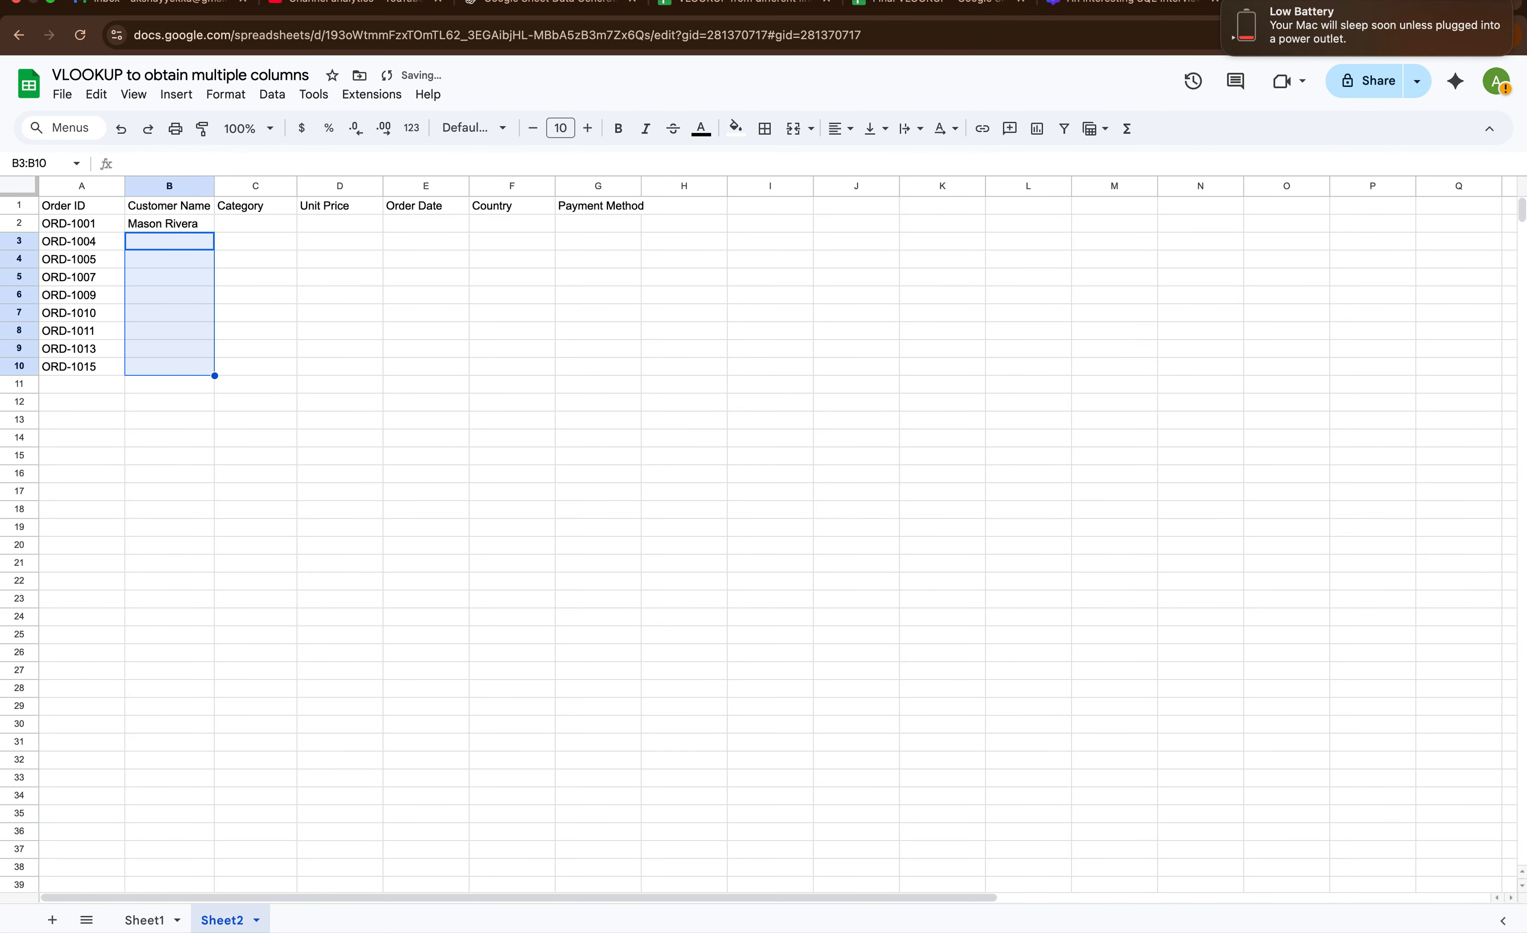
Wrap B2's VLOOKUP in ARRAYFORMULA and fill it down to B10.
{"action": "double_click", "coordinate": [160, 223]}
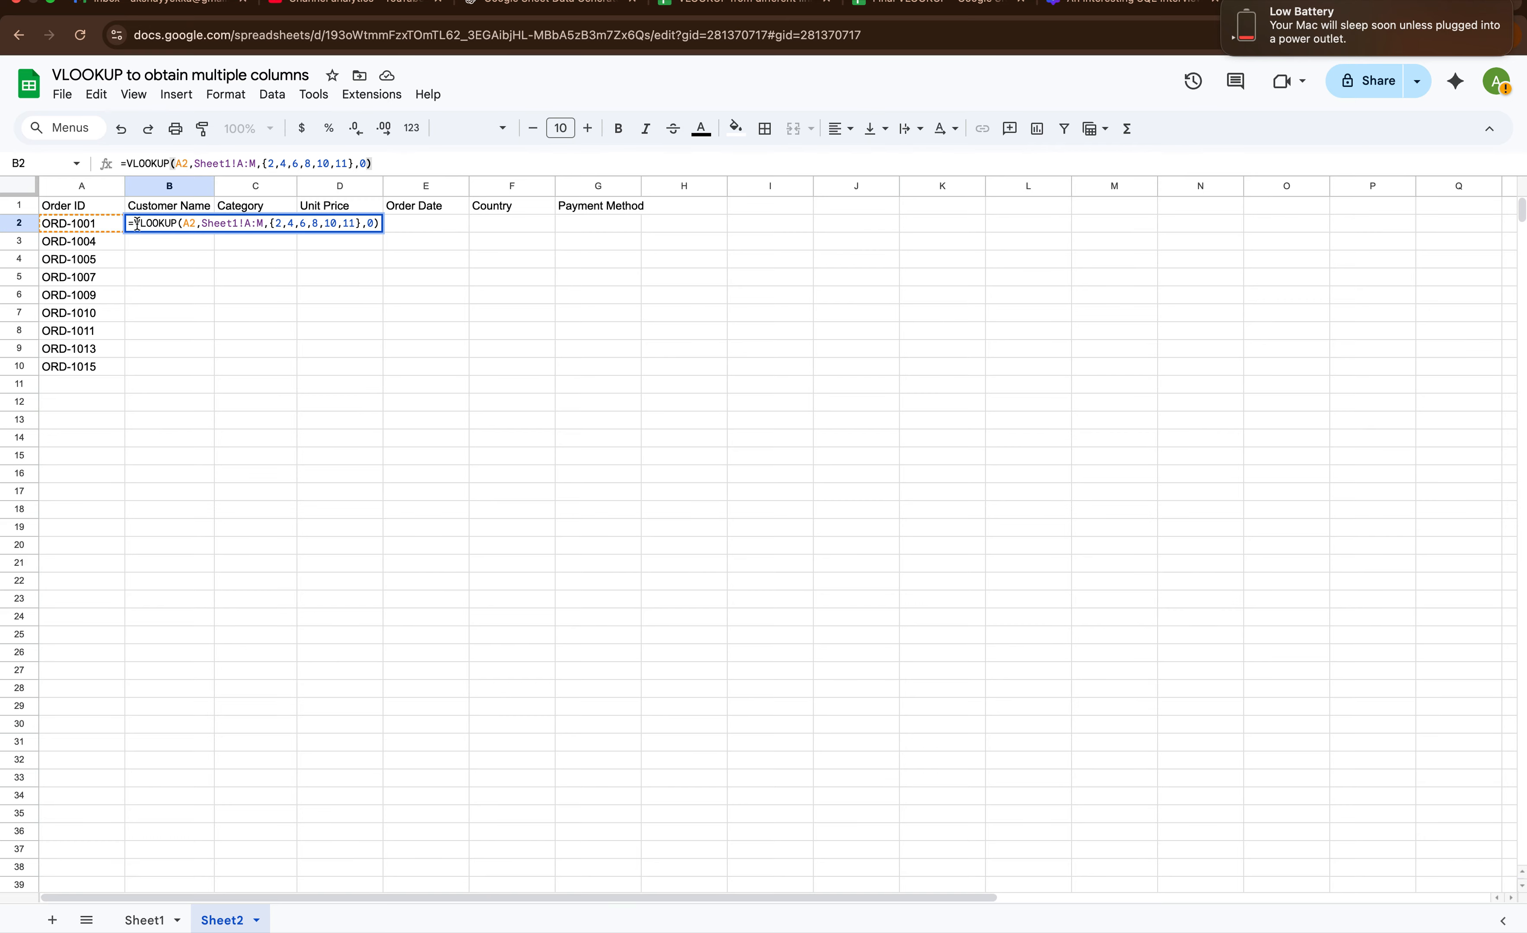
{"action": "type", "text": "ARRA"}
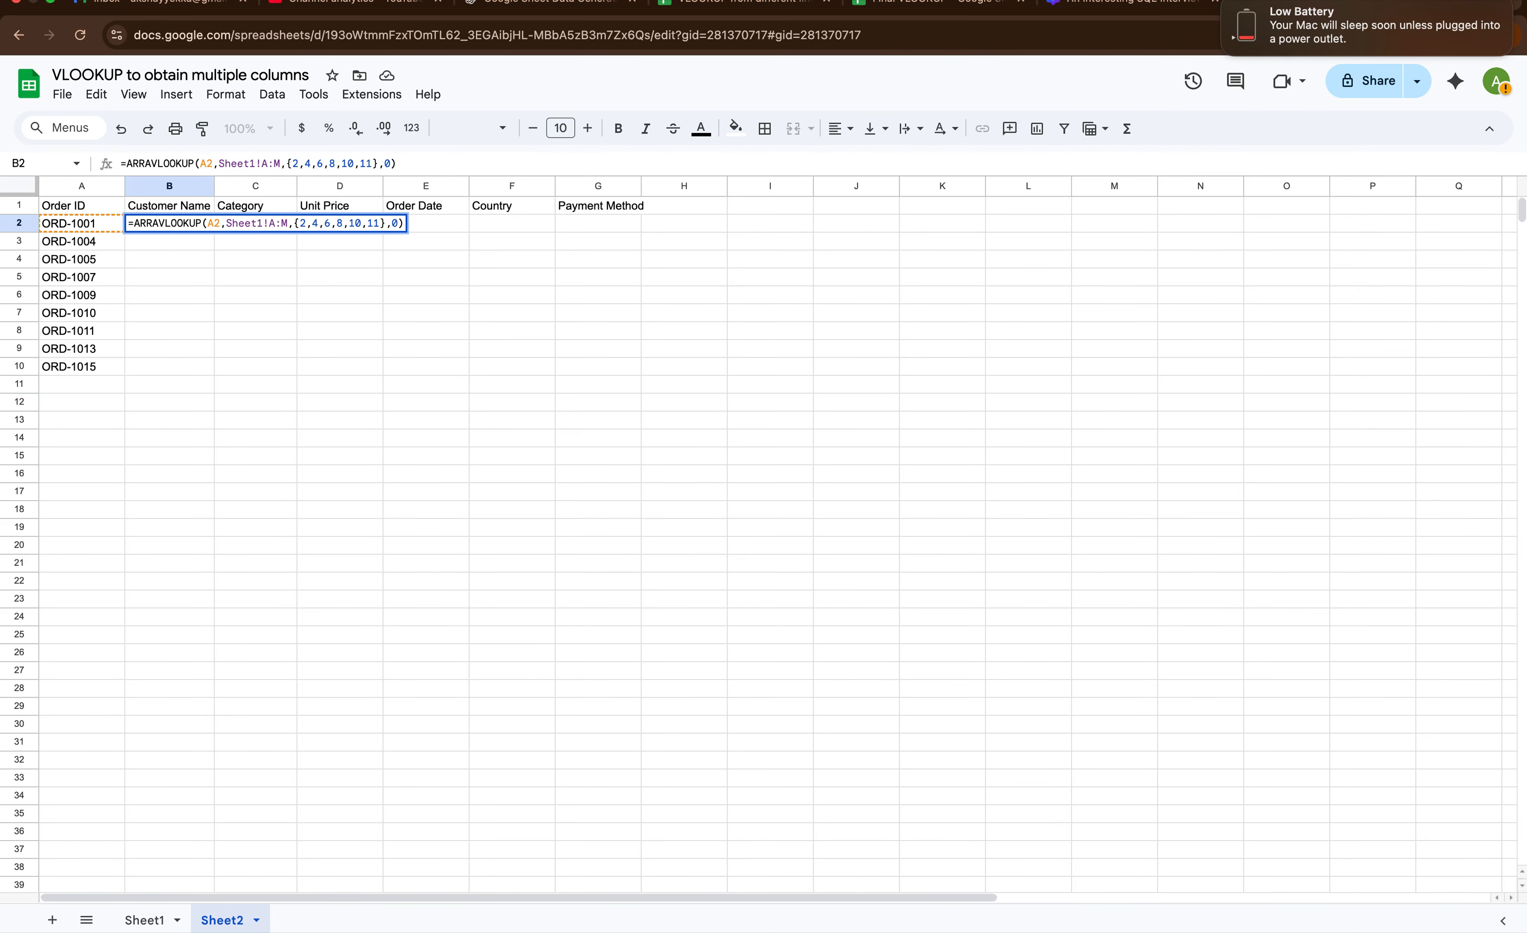
{"action": "type", "text": "YFORMU"}
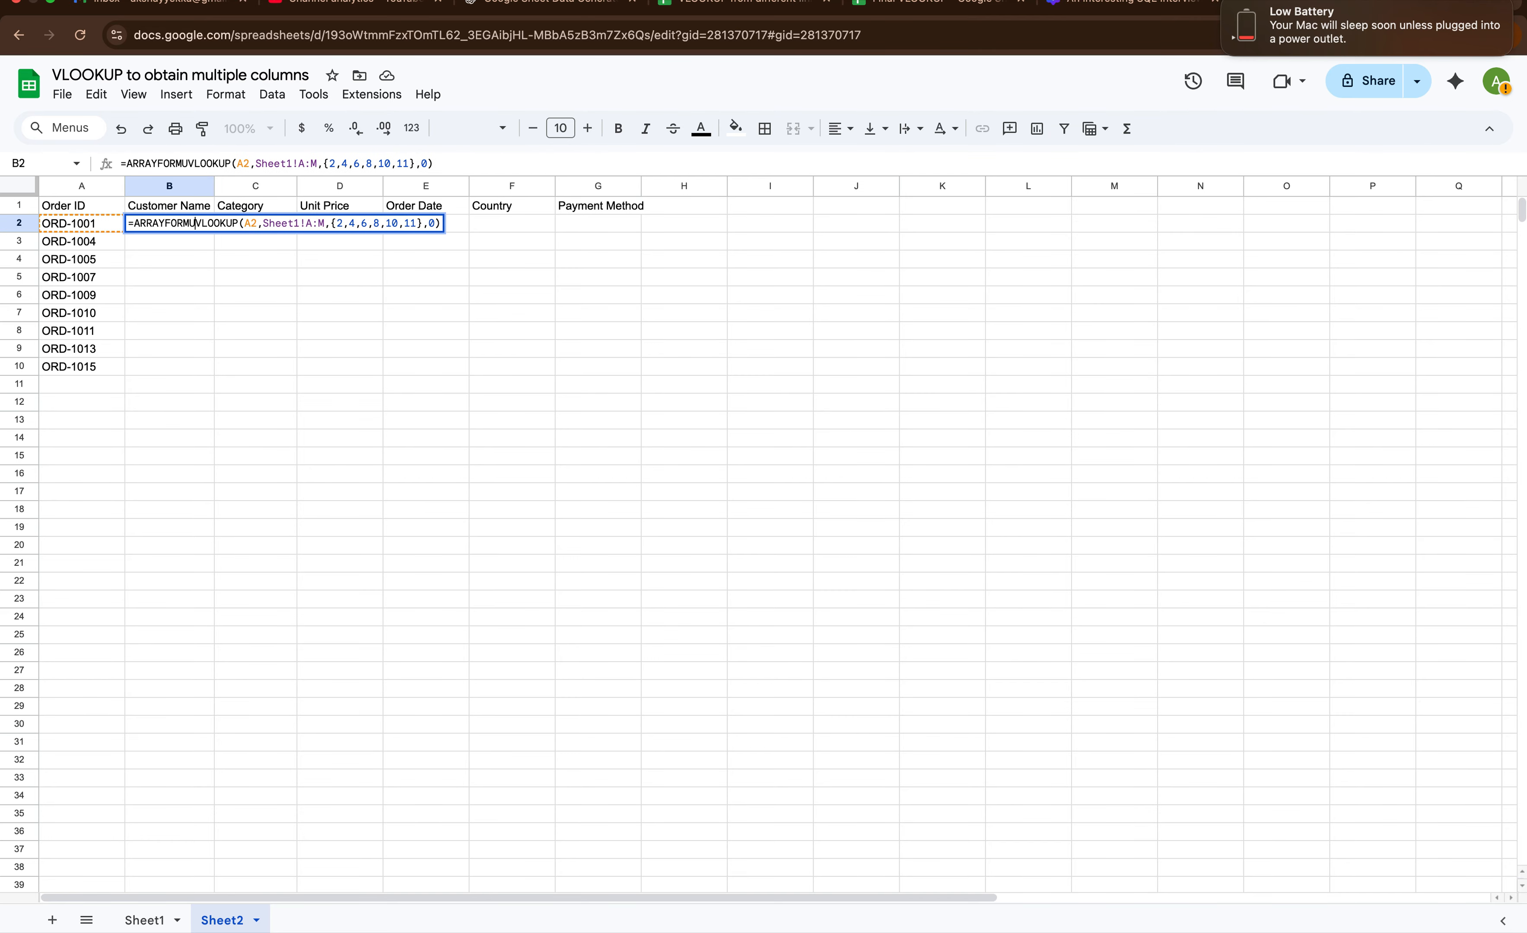
{"action": "type", "text": "LA"}
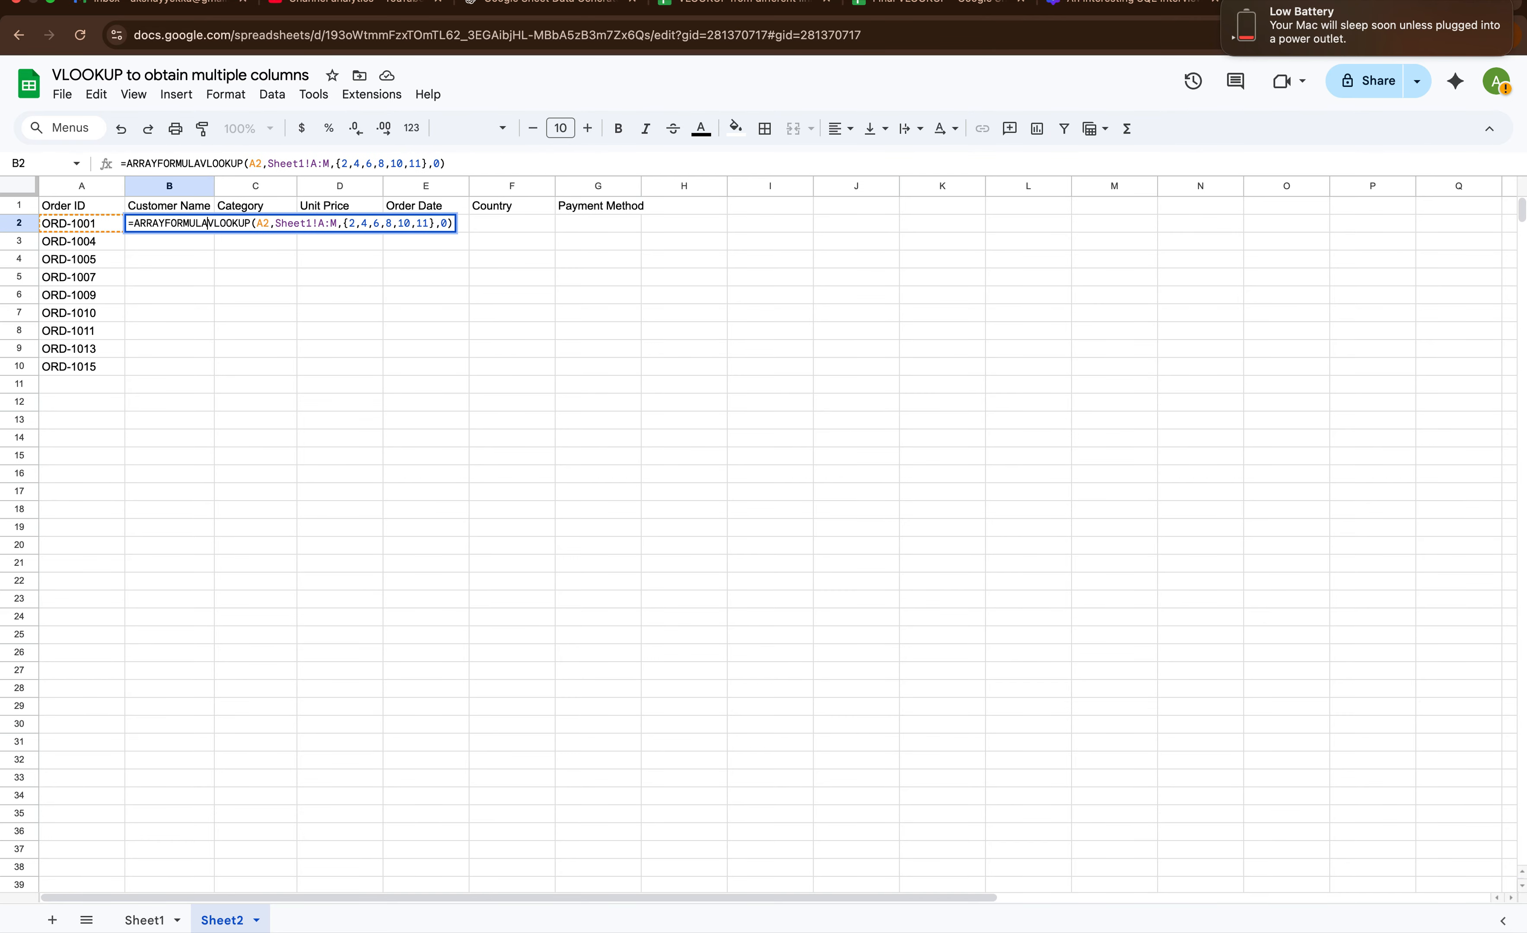
{"action": "type", "text": "("}
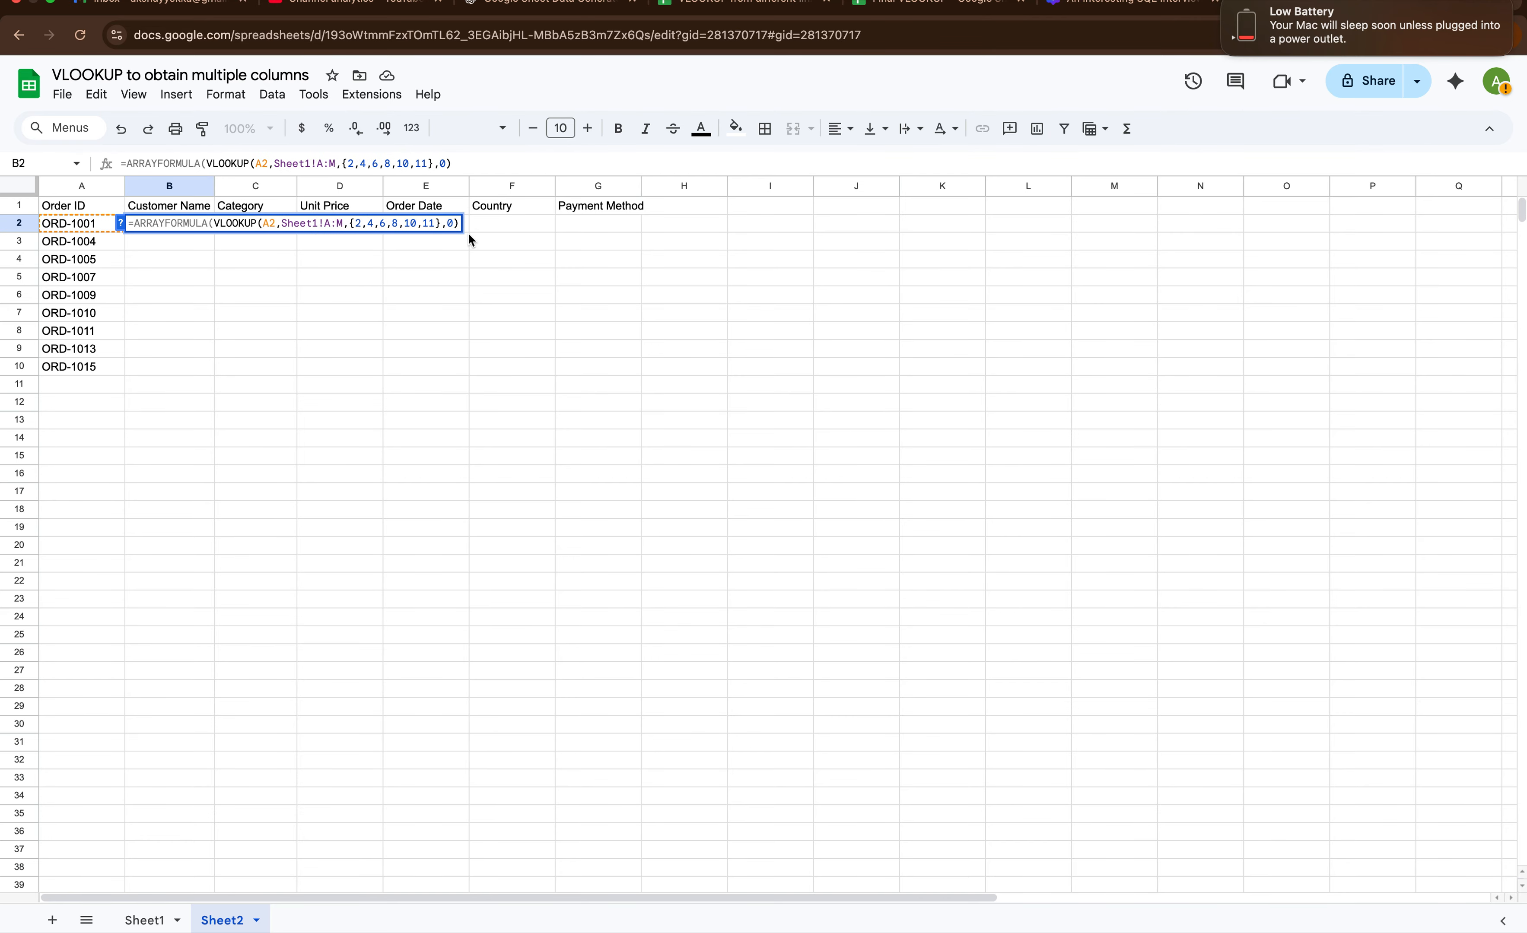
{"action": "left_click", "coordinate": [458, 226]}
{"action": "type", "text": ")"}
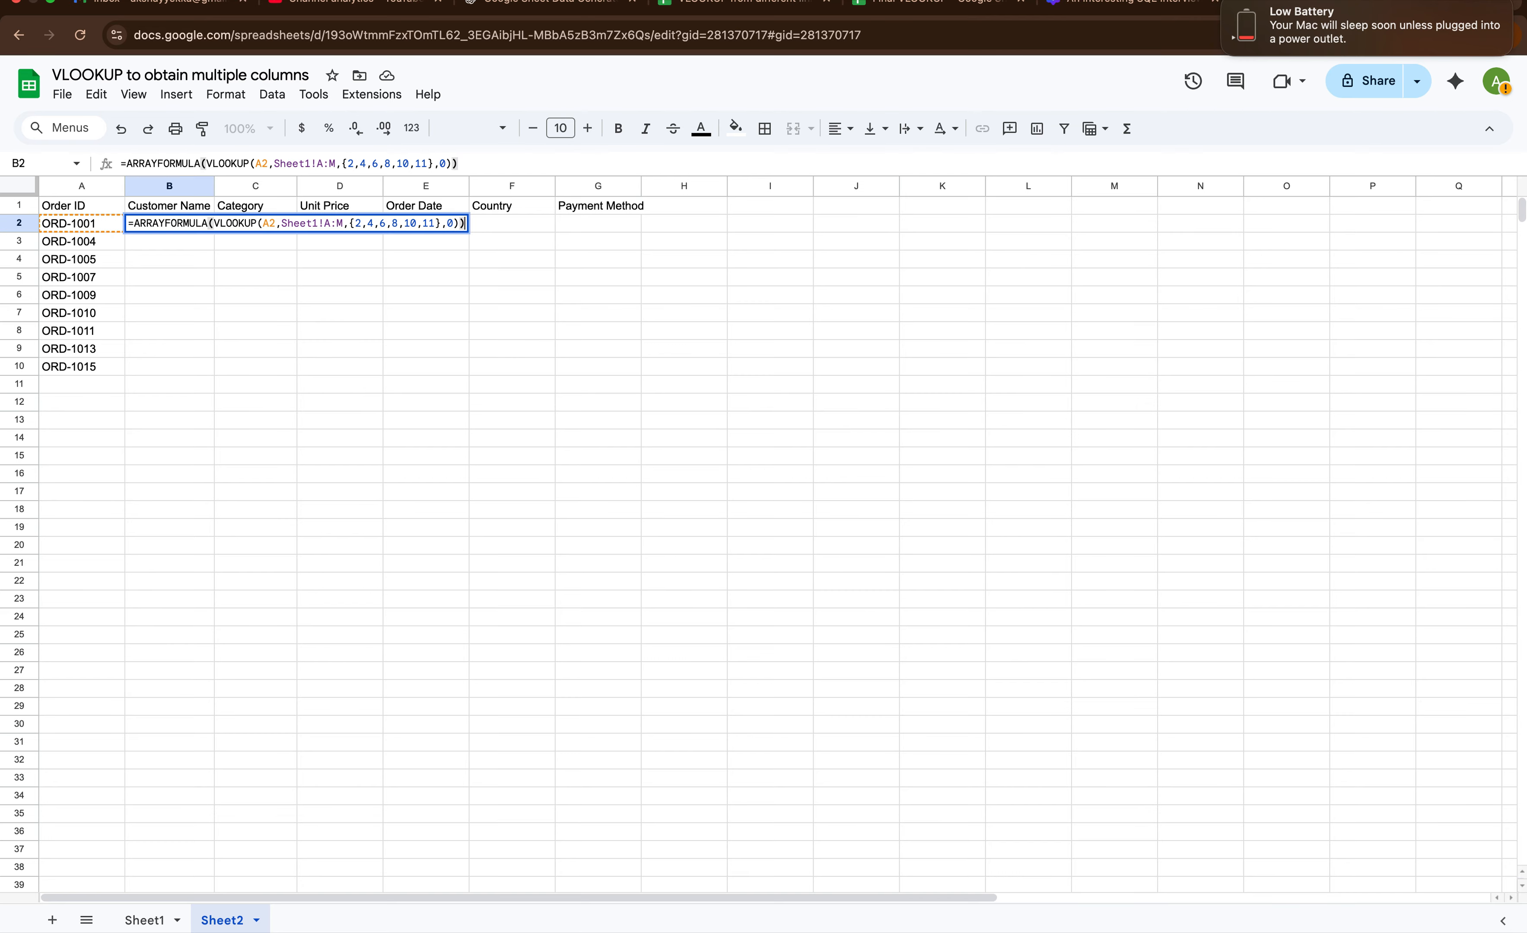
{"action": "key", "text": "Return"}
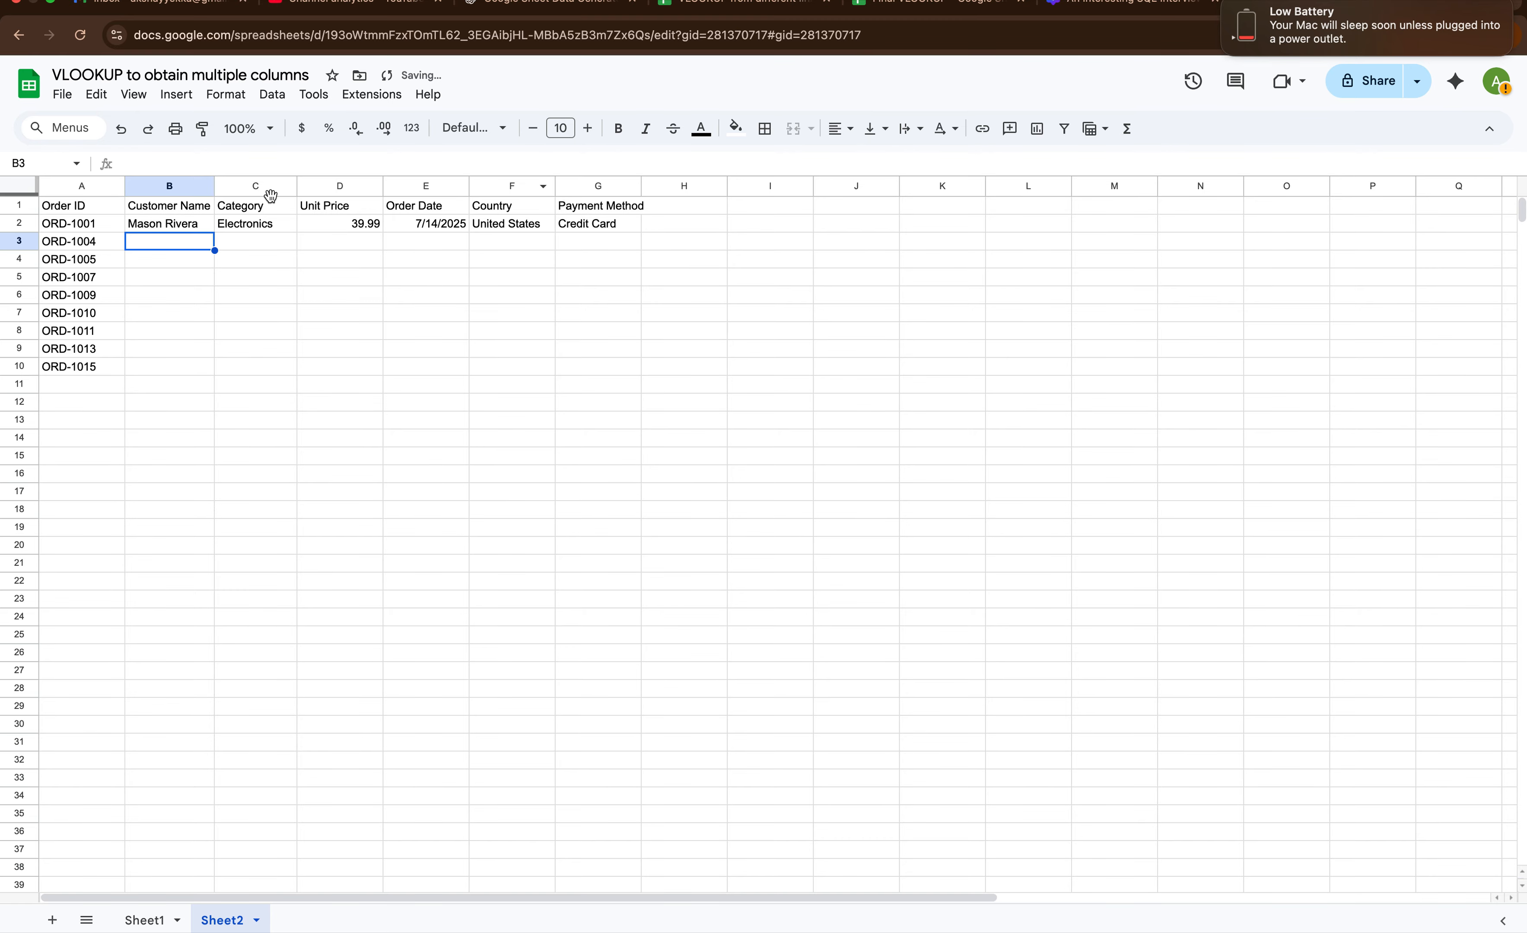
{"action": "left_click", "coordinate": [202, 224]}
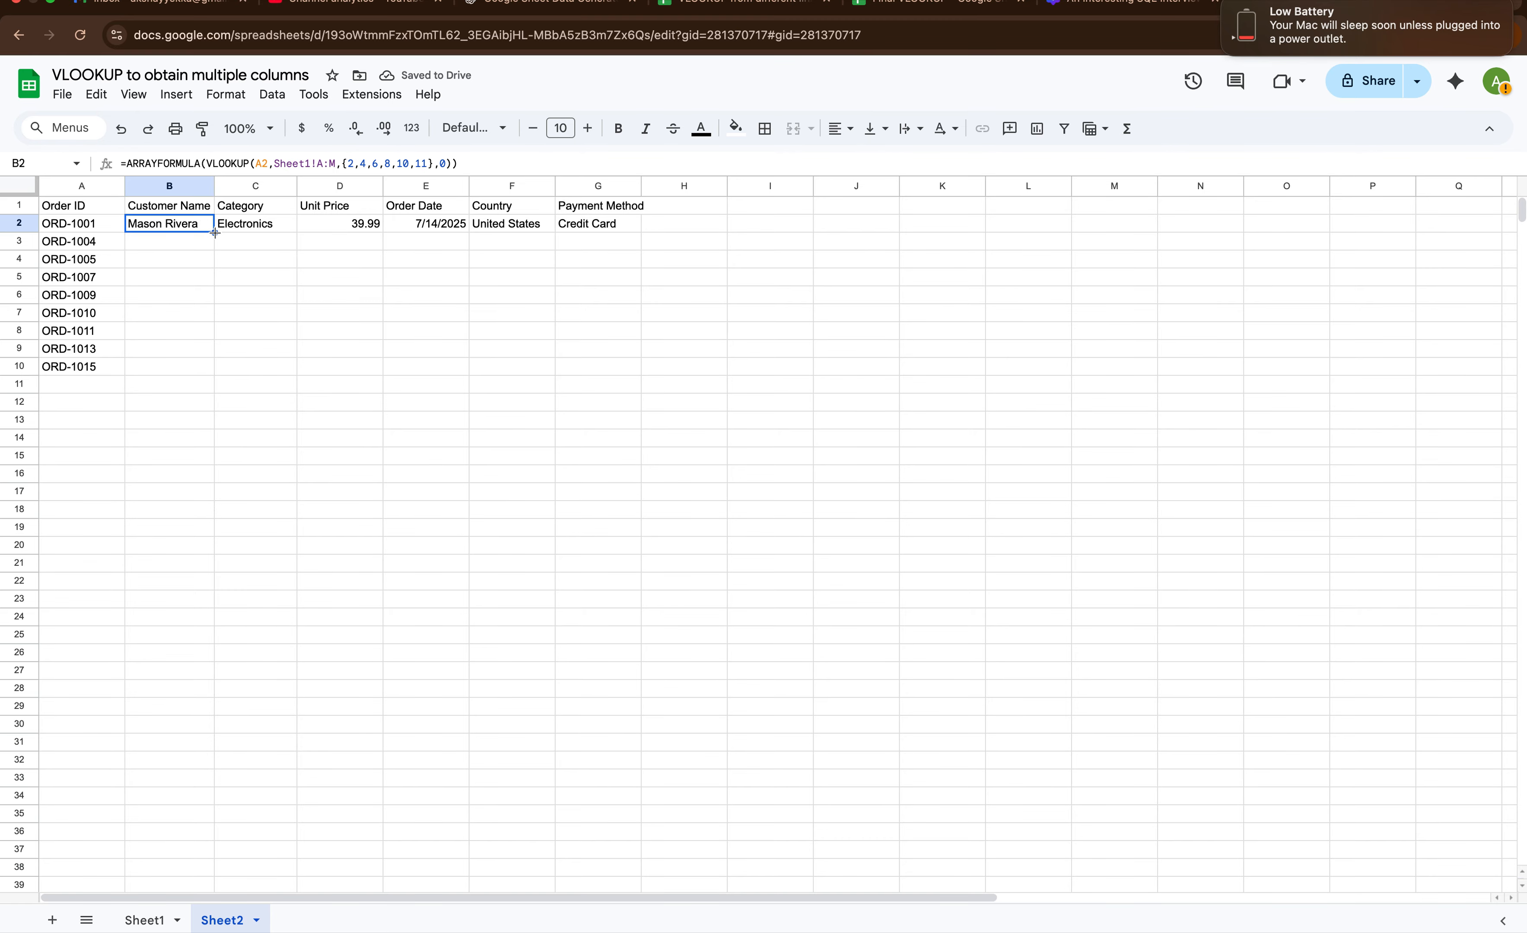
{"action": "left_click_drag", "start_coordinate": [214, 233], "coordinate": [213, 372]}
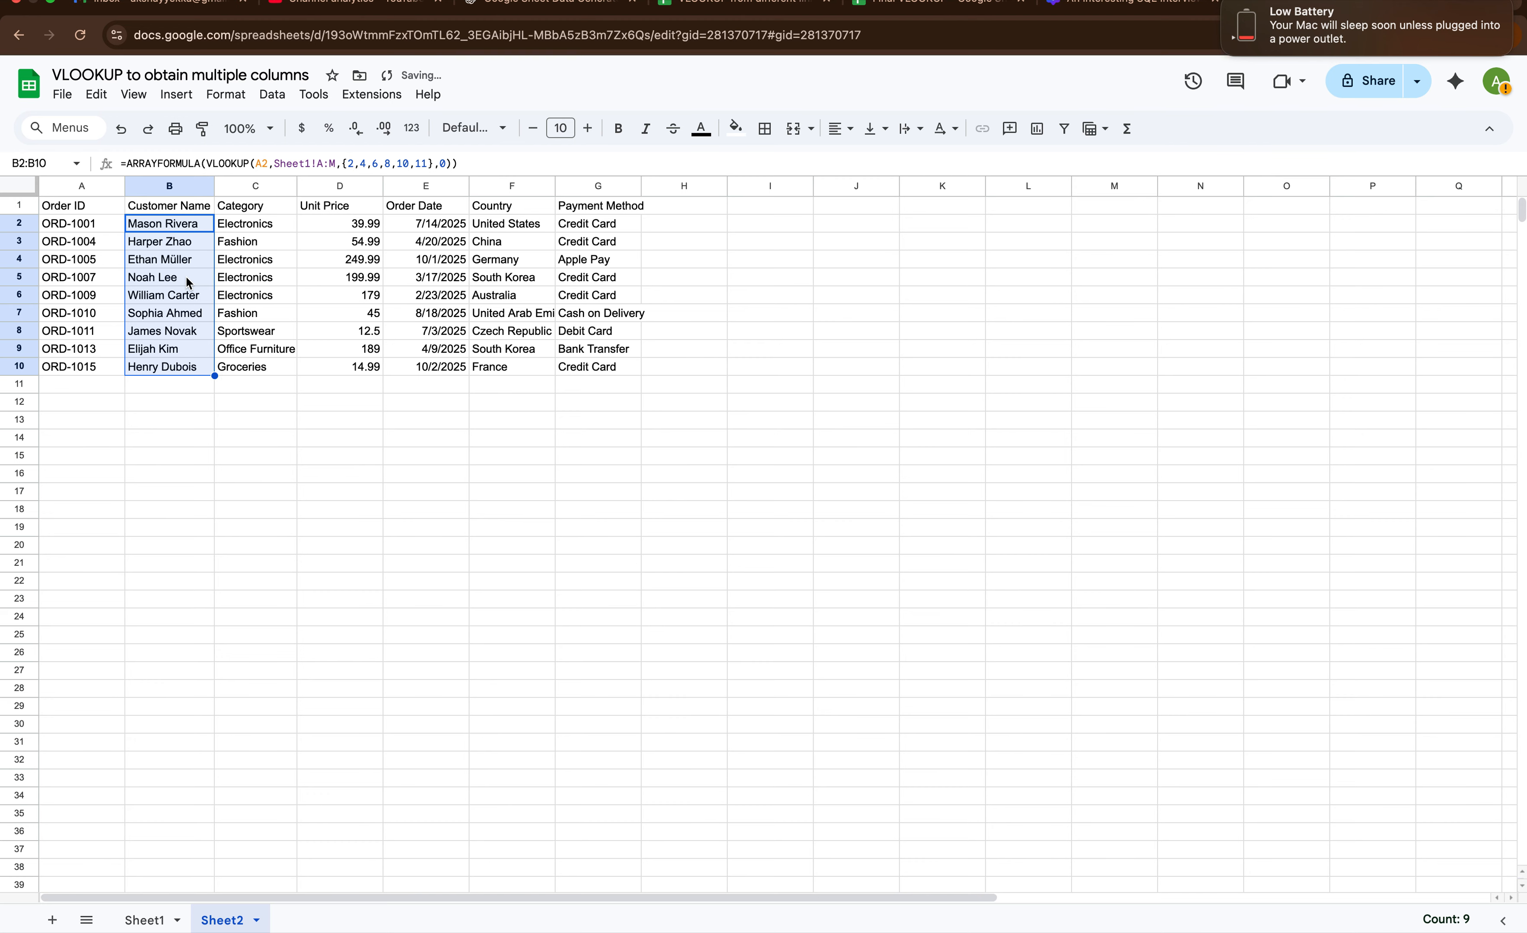
Examine the ARRAYFORMULA in B2, its column index array, and the filled formulas in B3 and B5.
{"action": "left_click", "coordinate": [170, 232]}
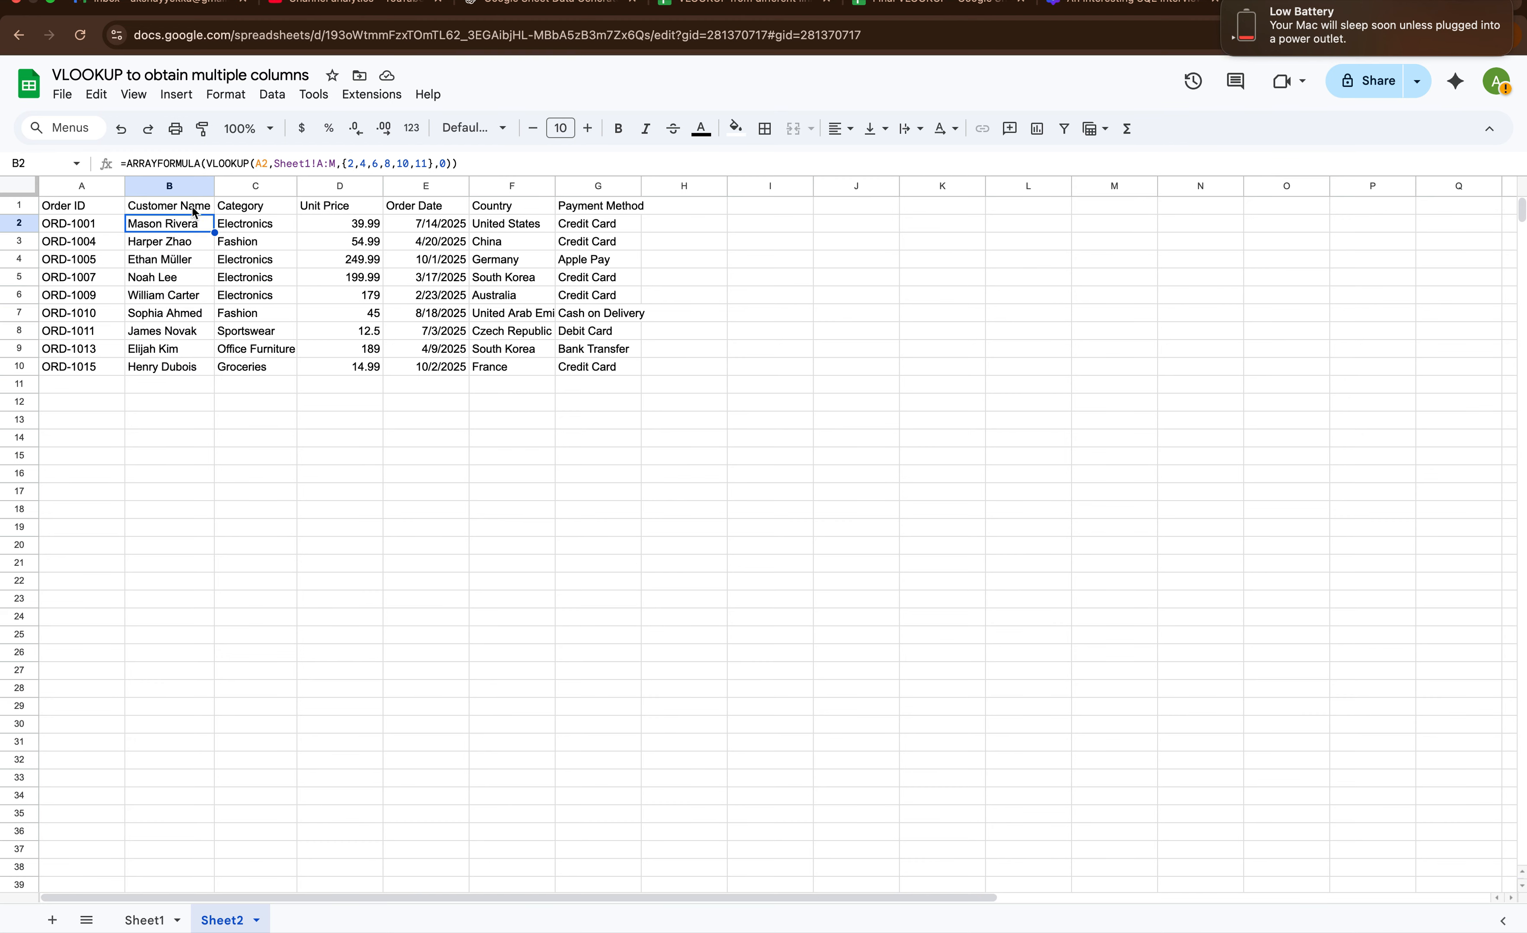
{"action": "left_click", "coordinate": [326, 223]}
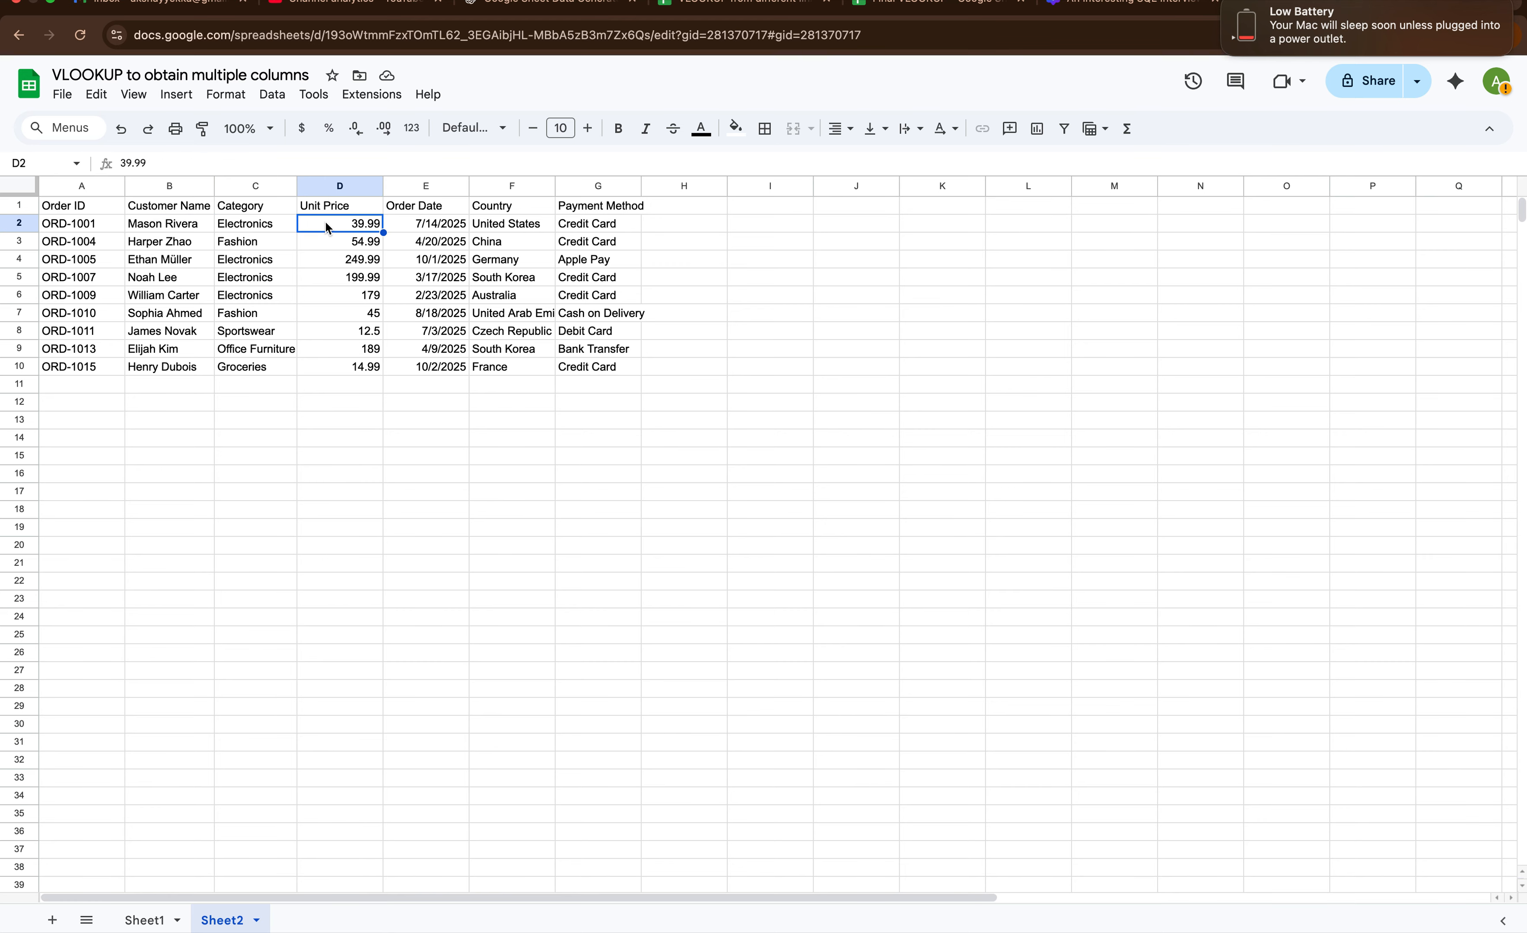
{"action": "double_click", "coordinate": [201, 224]}
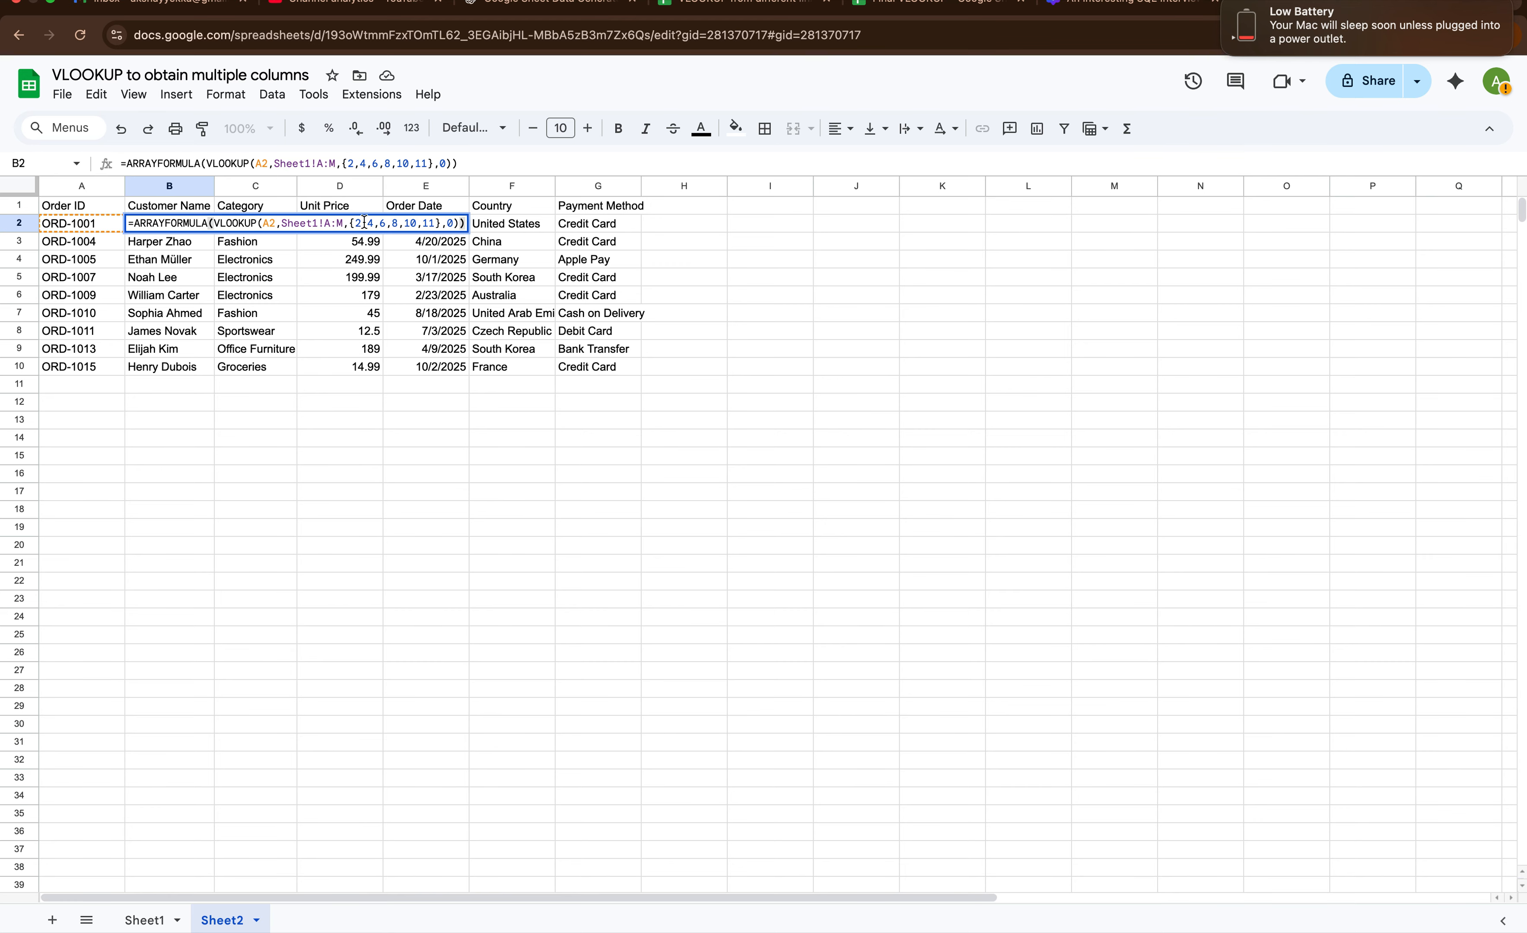
{"action": "left_click", "coordinate": [377, 222]}
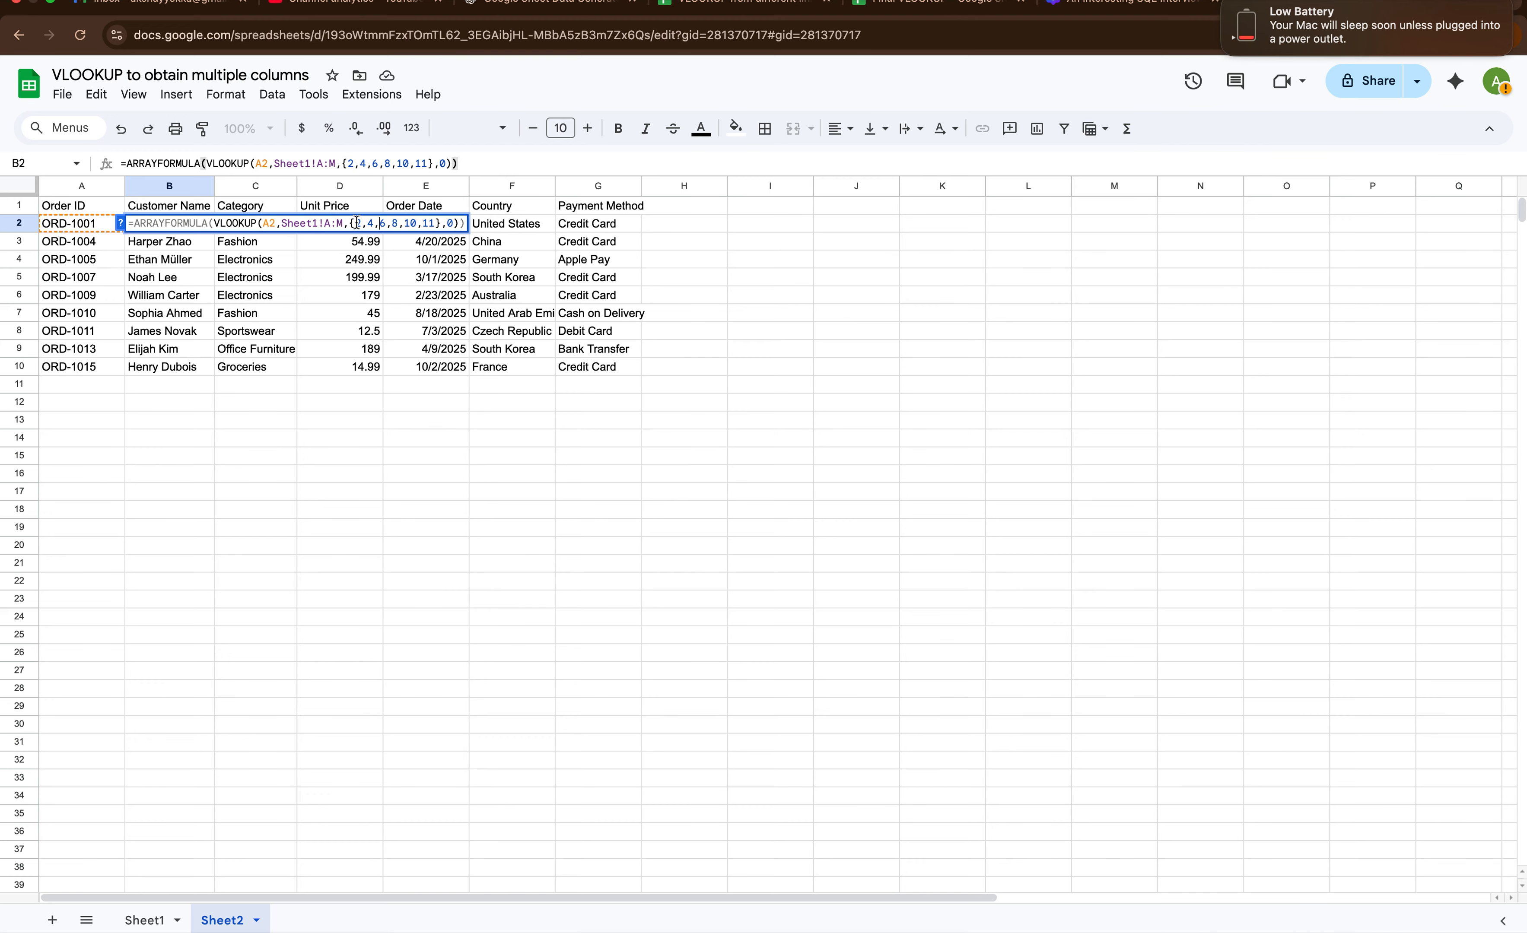
{"action": "left_click_drag", "start_coordinate": [355, 223], "coordinate": [439, 223]}
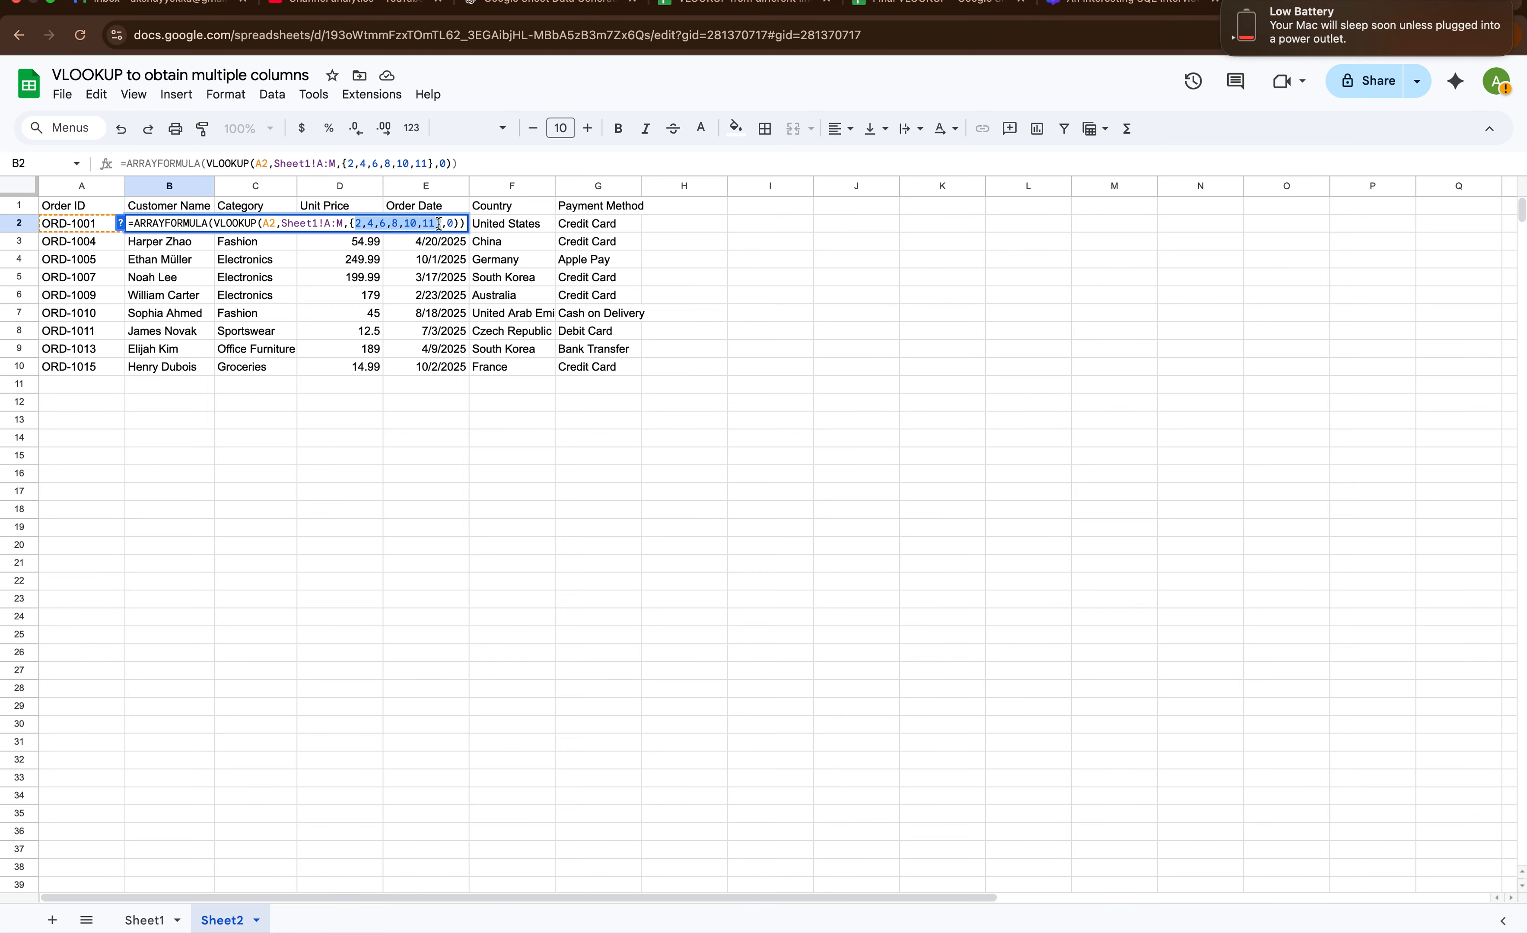
{"action": "left_click", "coordinate": [449, 250]}
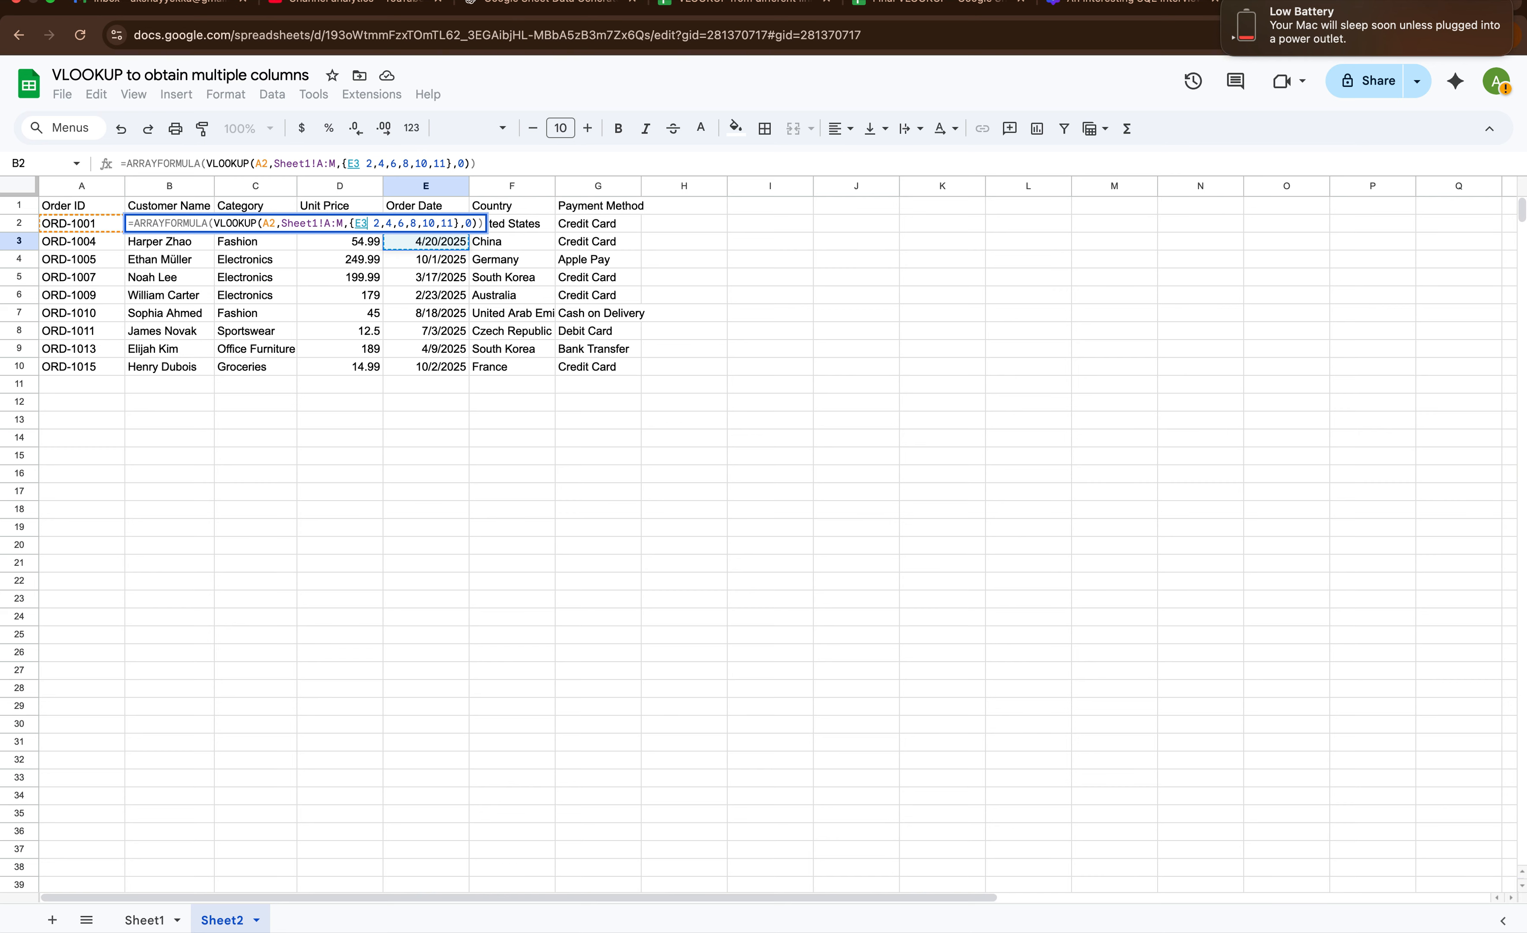
{"action": "key", "text": "Escape"}
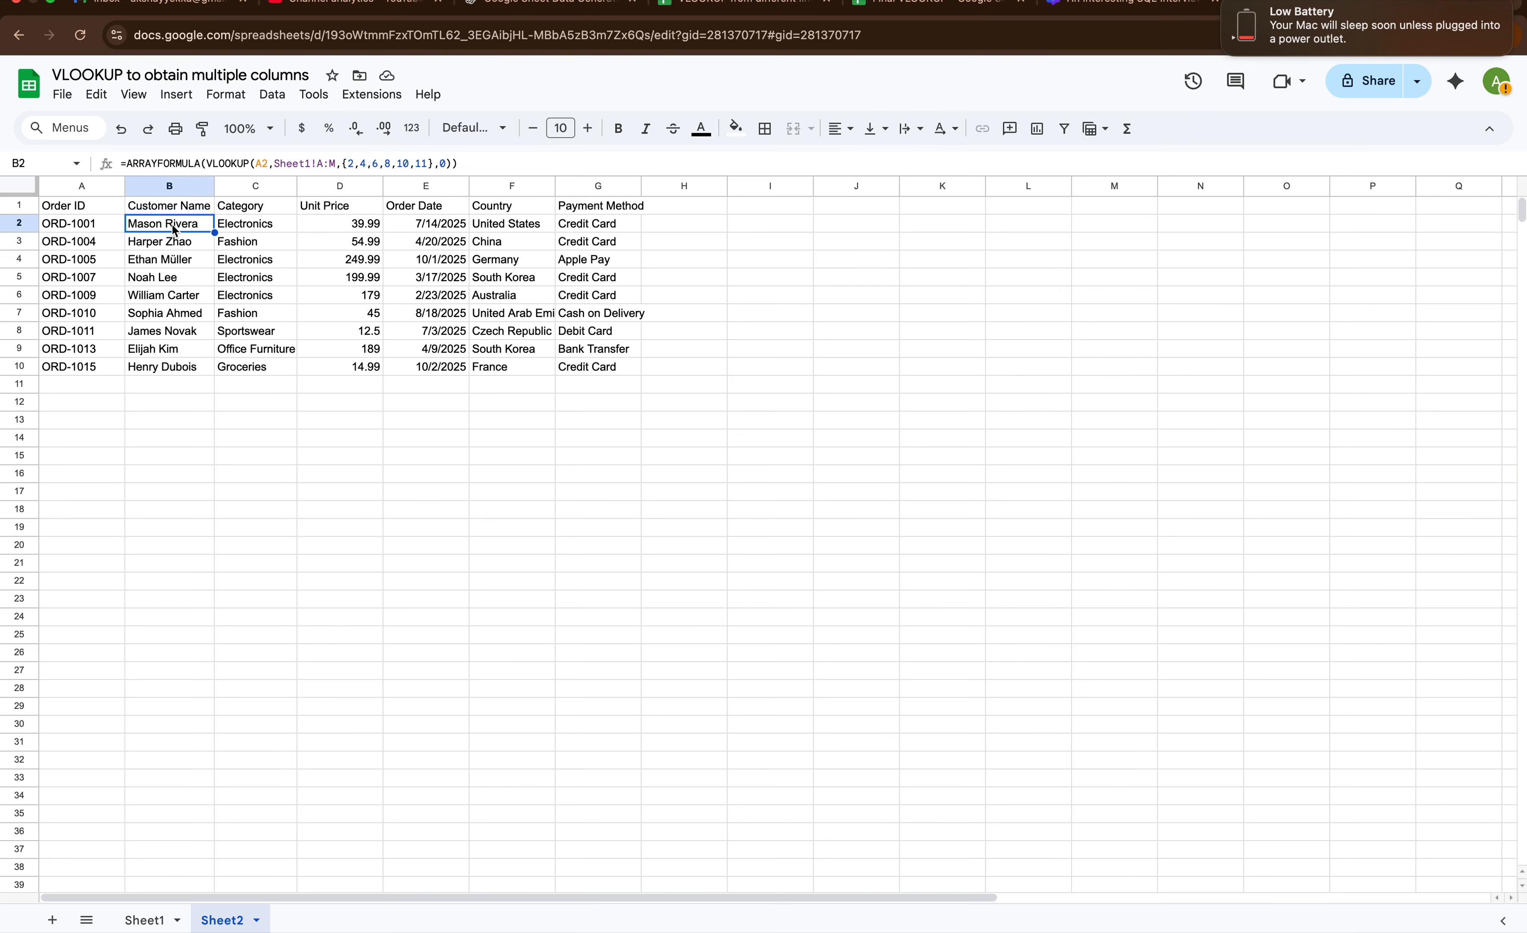
{"action": "double_click", "coordinate": [179, 228]}
{"action": "left_click", "coordinate": [177, 250]}
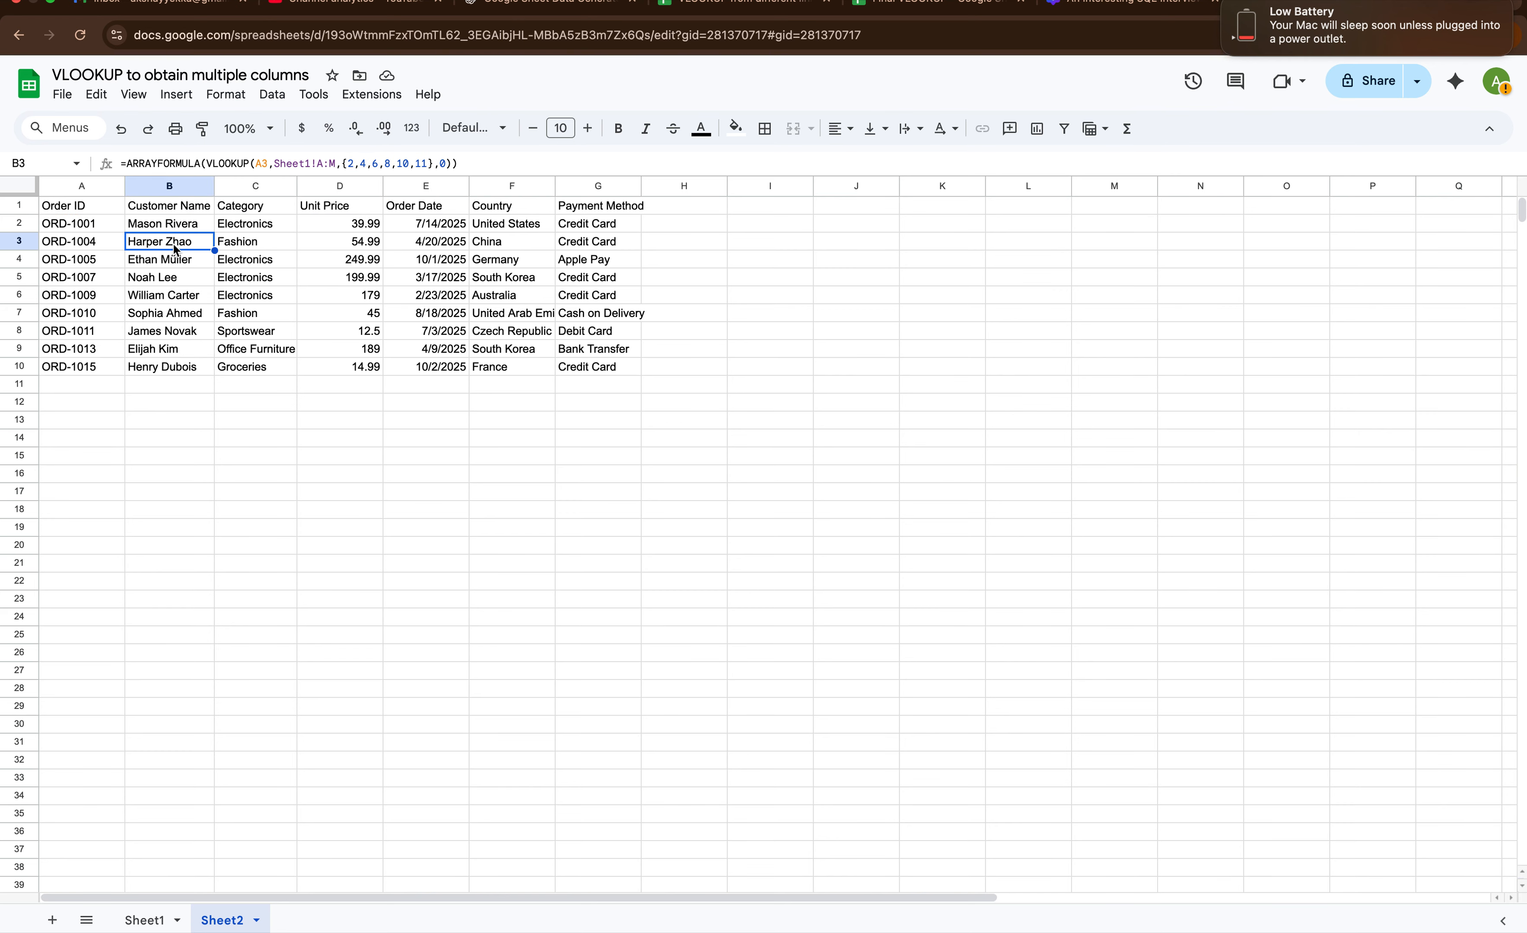
{"action": "left_click", "coordinate": [172, 281]}
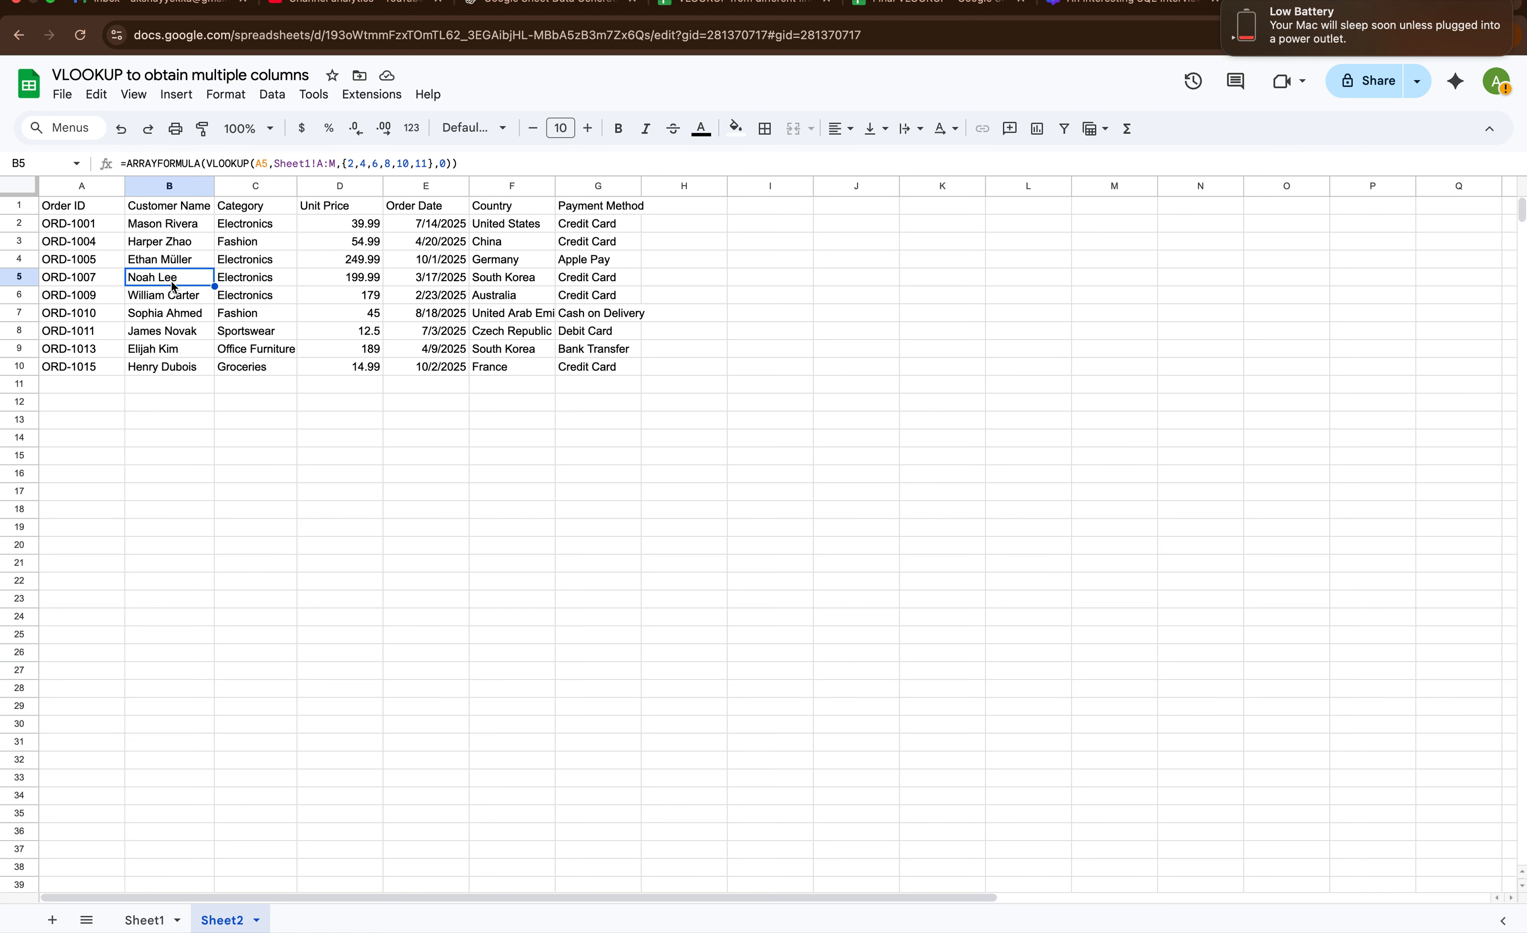